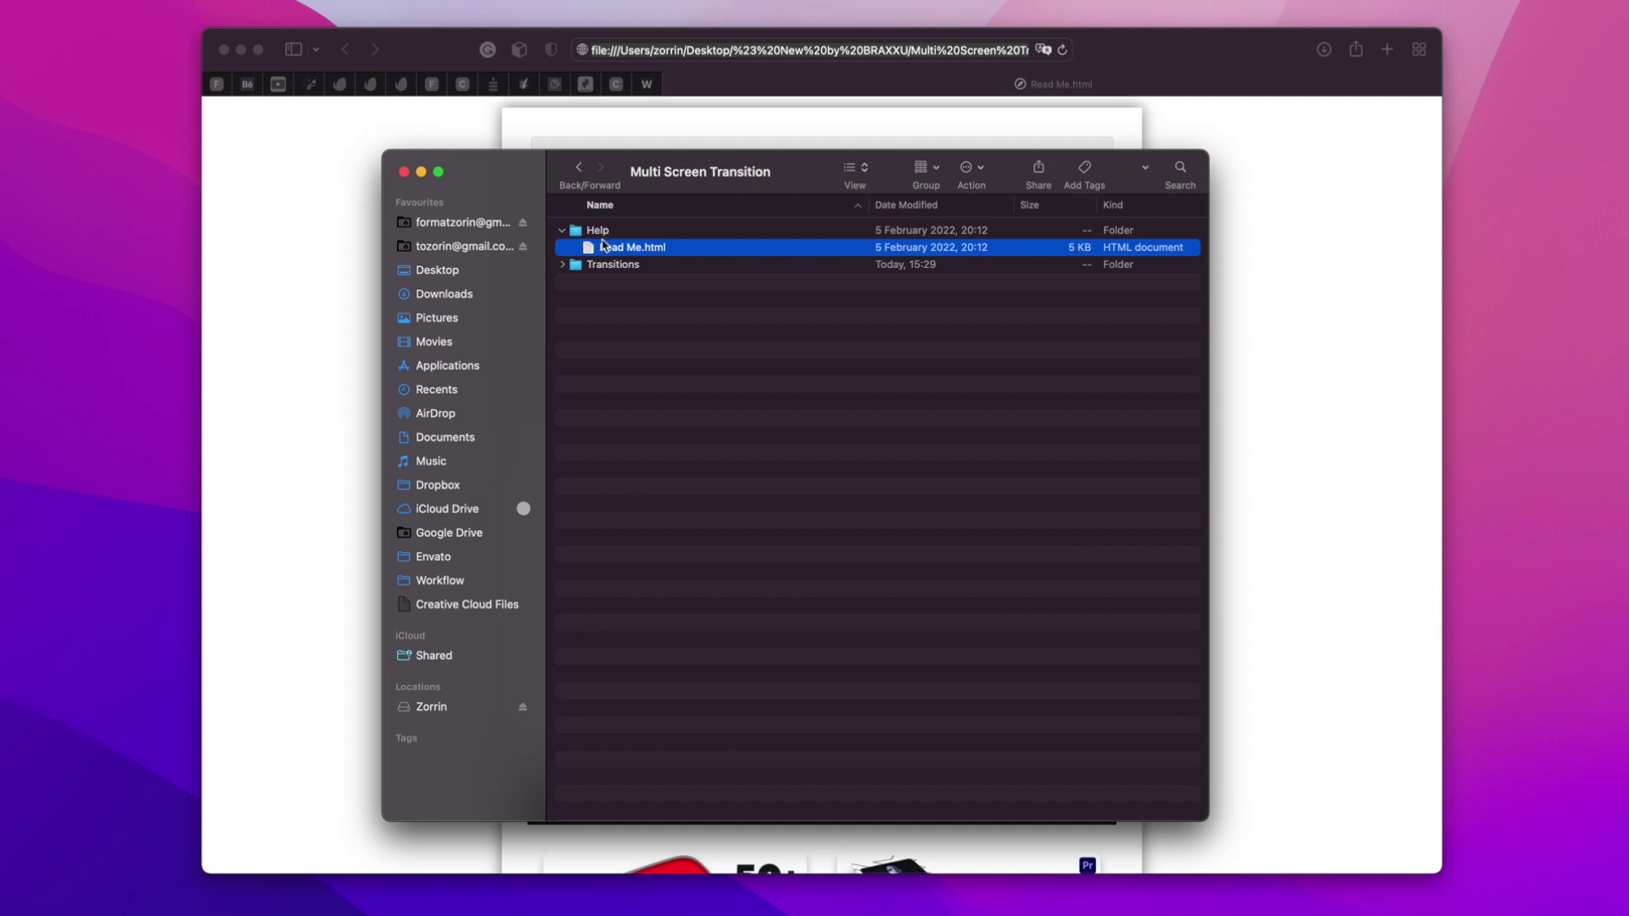
- Read through the Read Me page from the license notes to the music links, and close the page
left_click(1289, 279)
scroll(1289, 426, "down", 5)
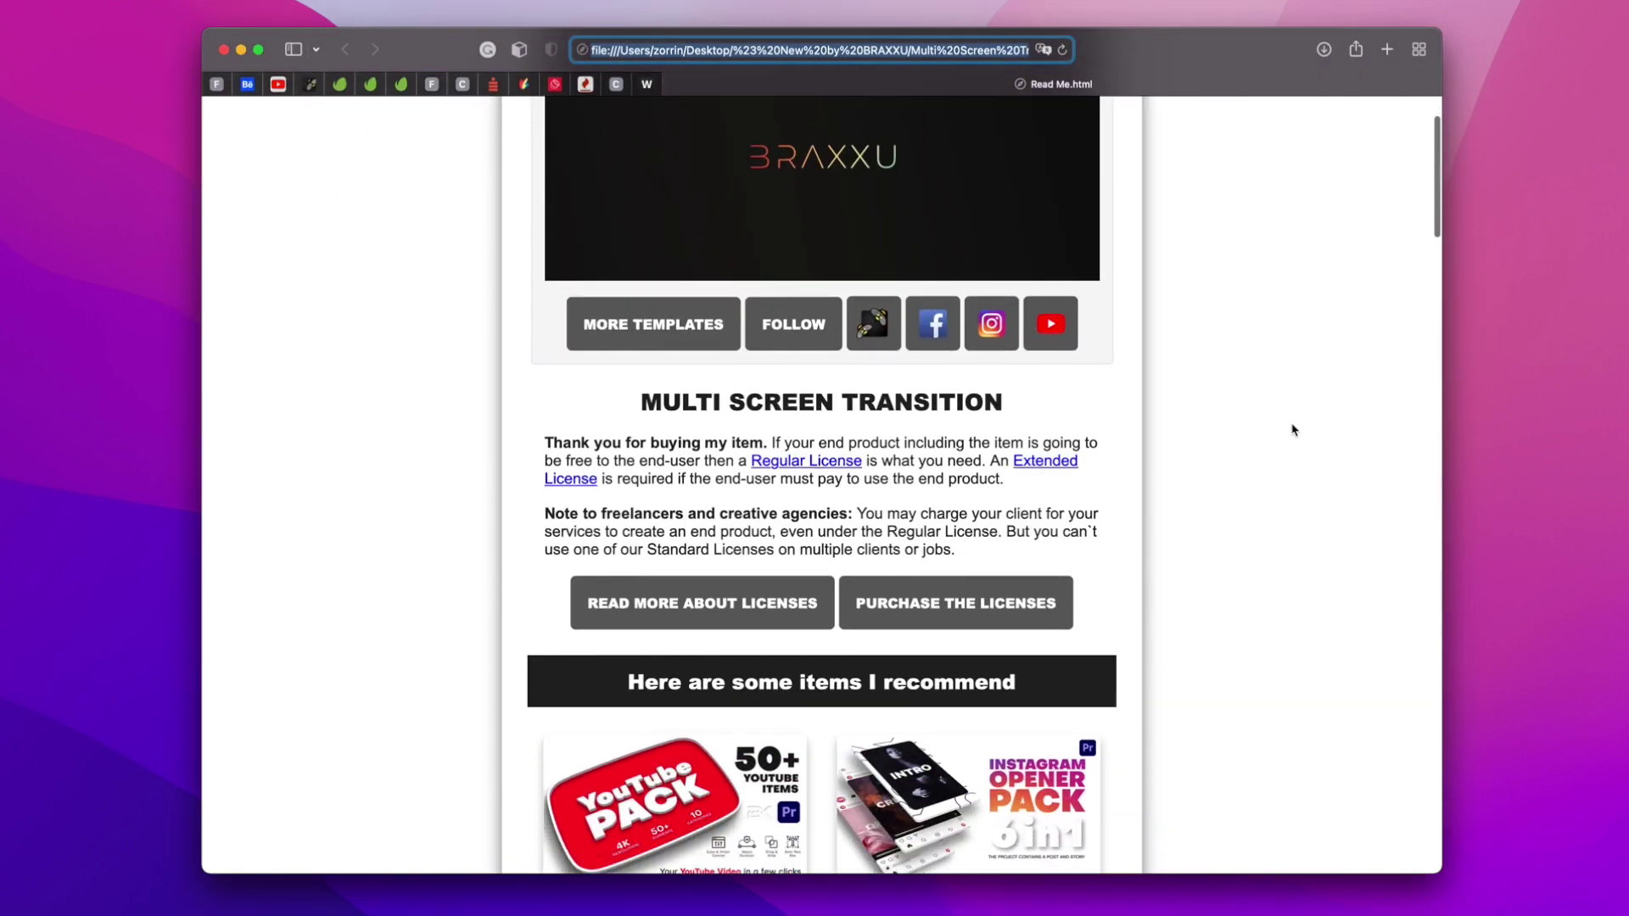
scroll(1302, 433, "down", 9)
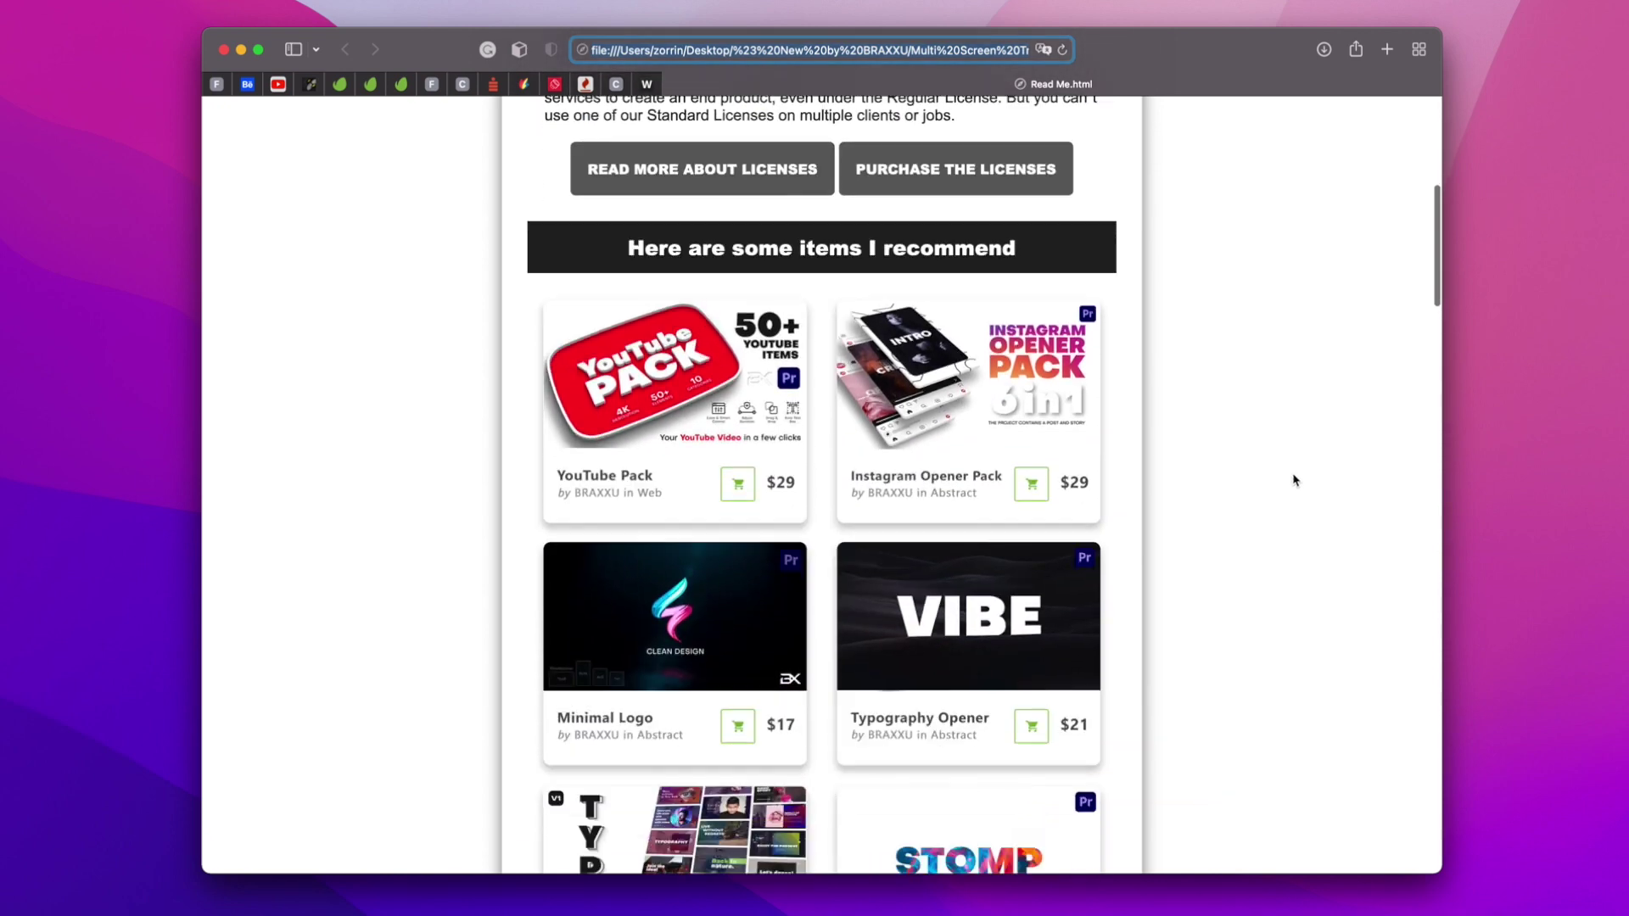
scroll(1299, 485, "down", 3)
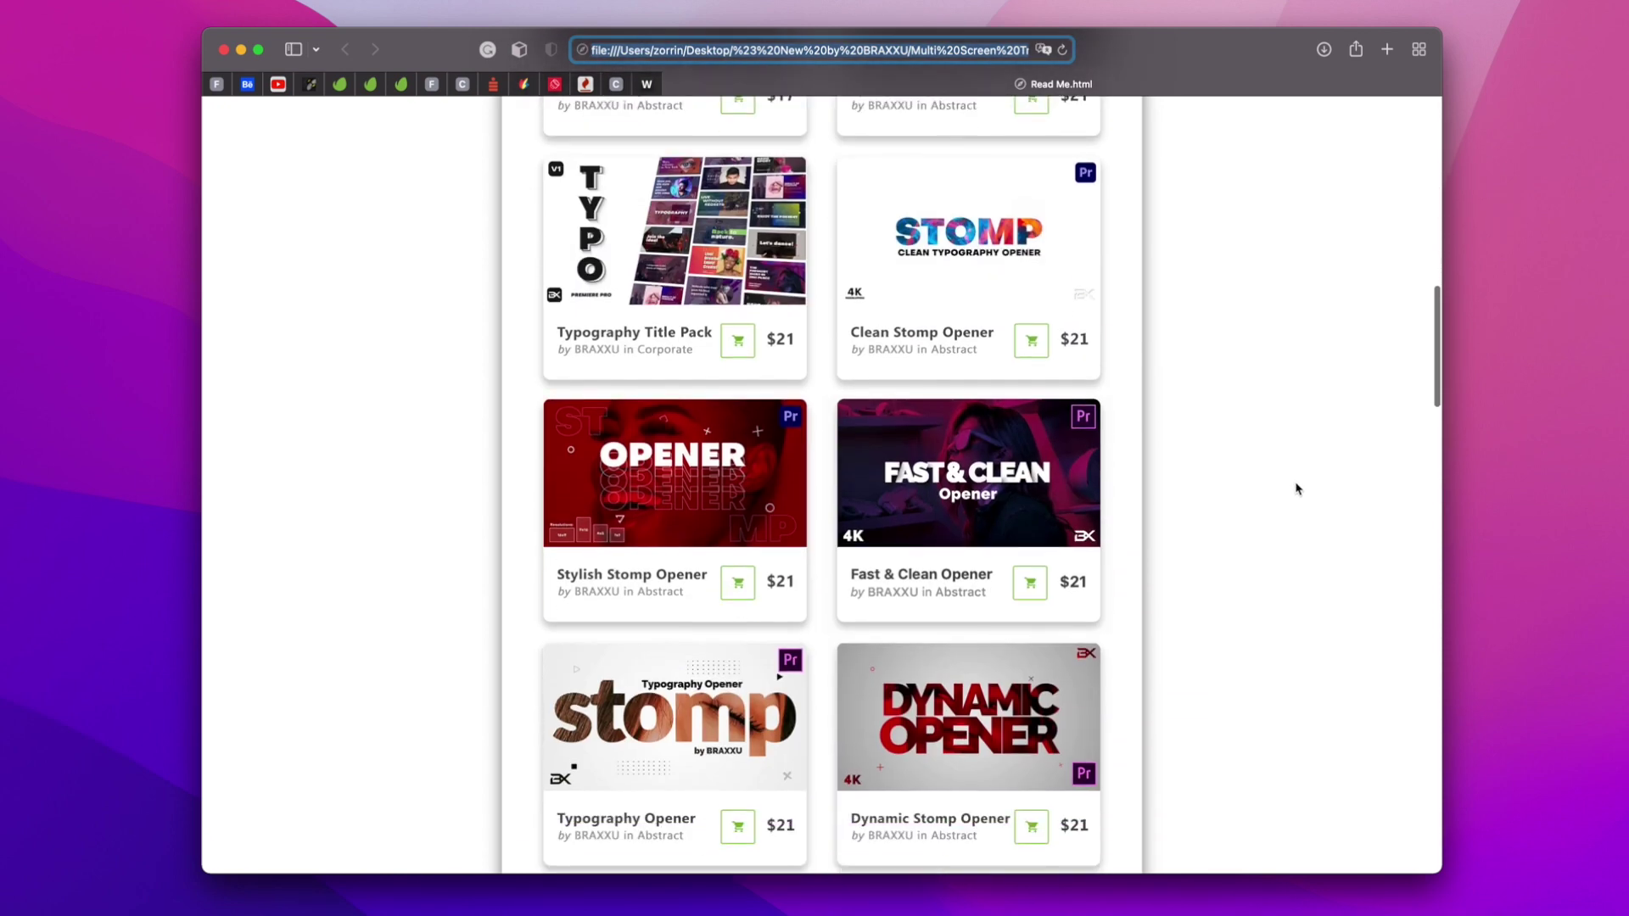
scroll(1298, 486, "up", 5)
scroll(1296, 489, "down", 14)
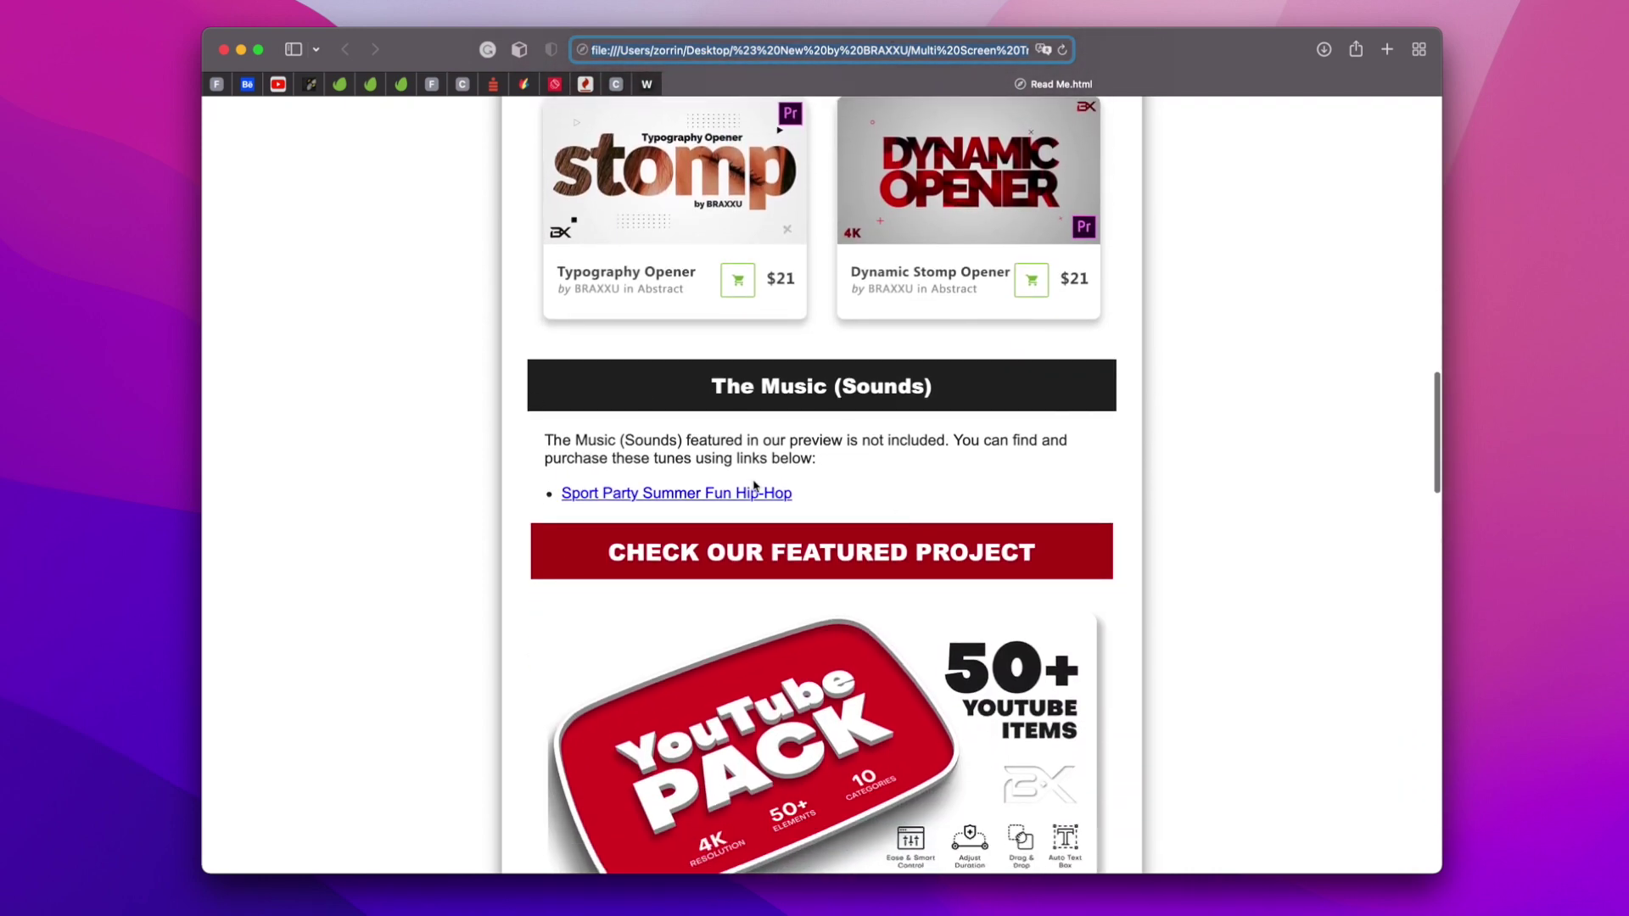
left_click(223, 49)
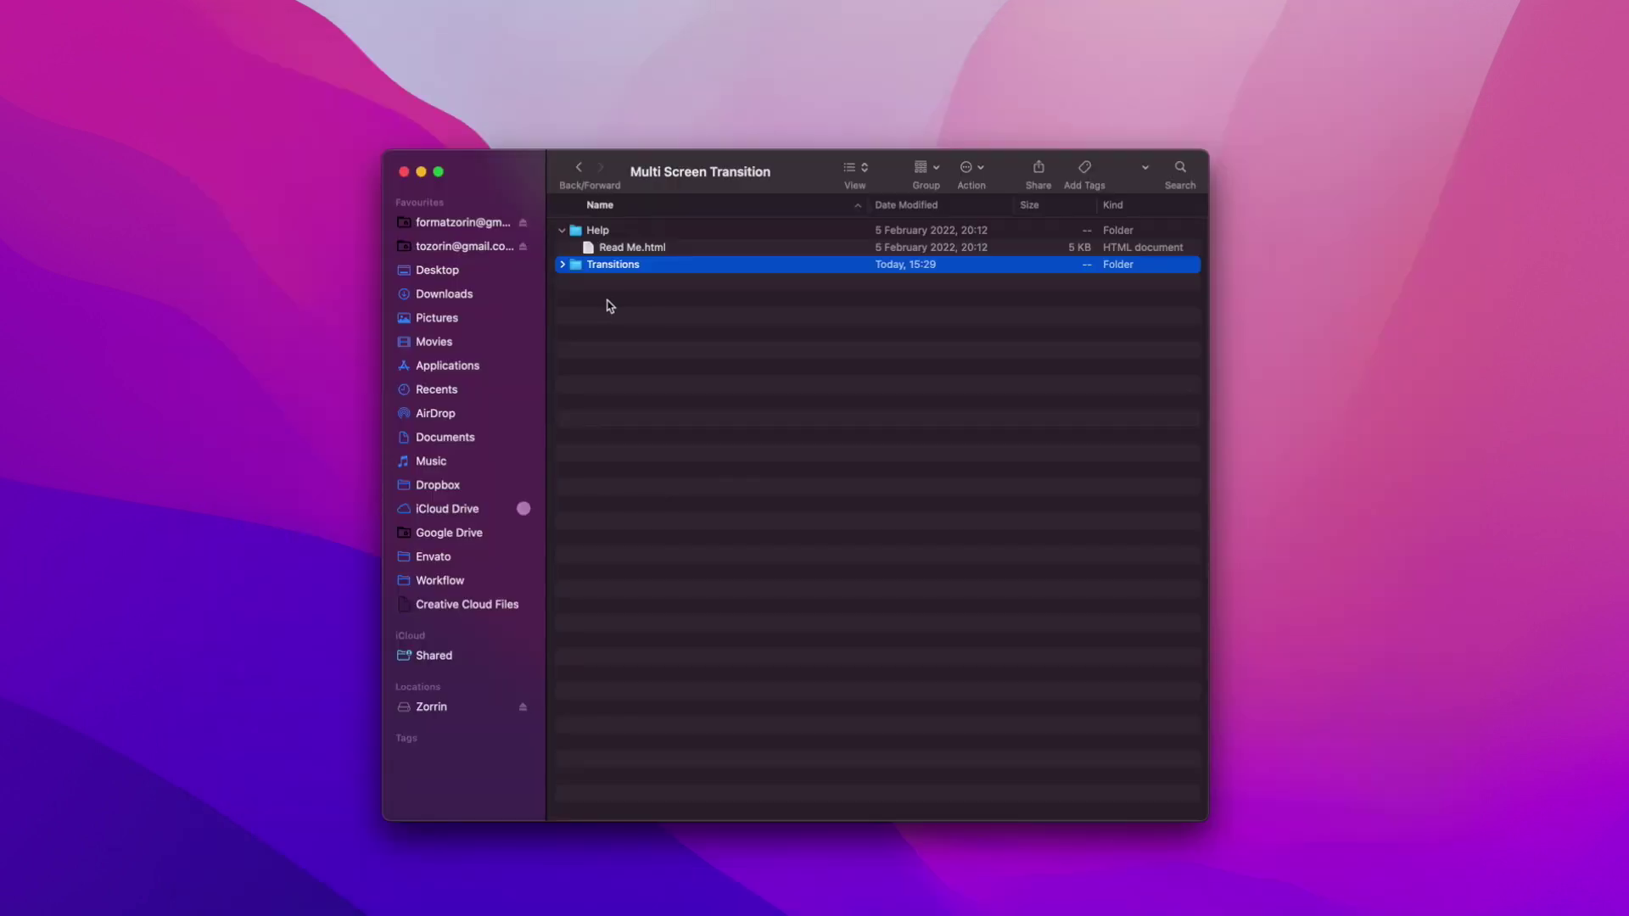
- Examine the template files inside the Transitions folder, and collapse the folder again
left_click(562, 264)
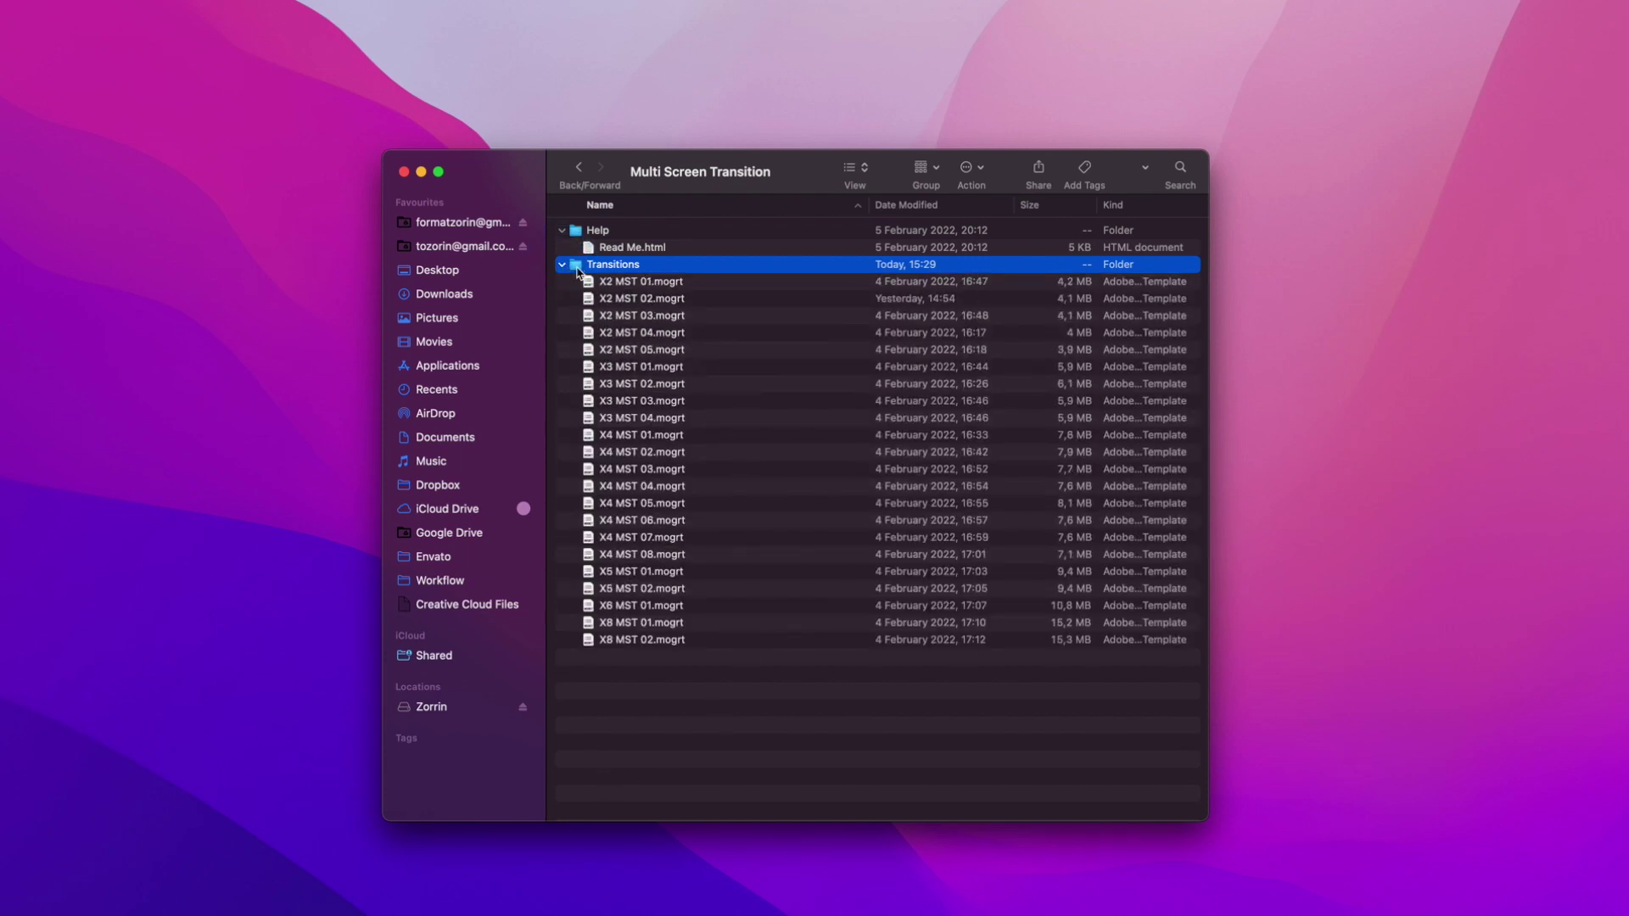
left_click(563, 265)
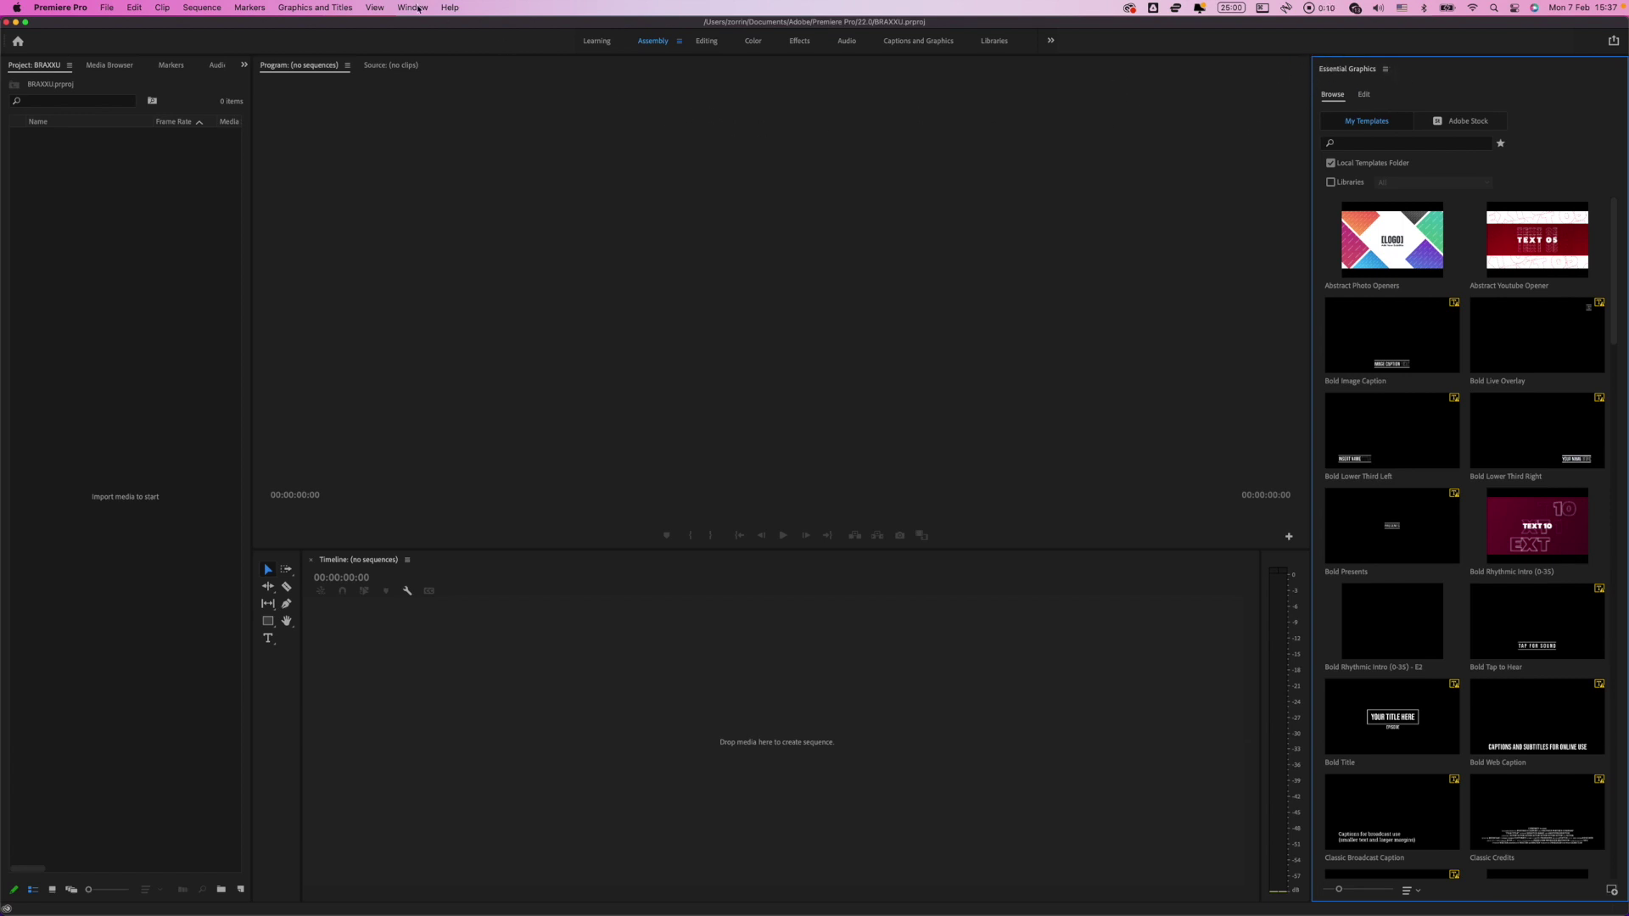
- In Premiere Pro, show Essential Graphics and add the Multi Screen Transition pack's Transitions folder to its additional template folders
left_click(413, 9)
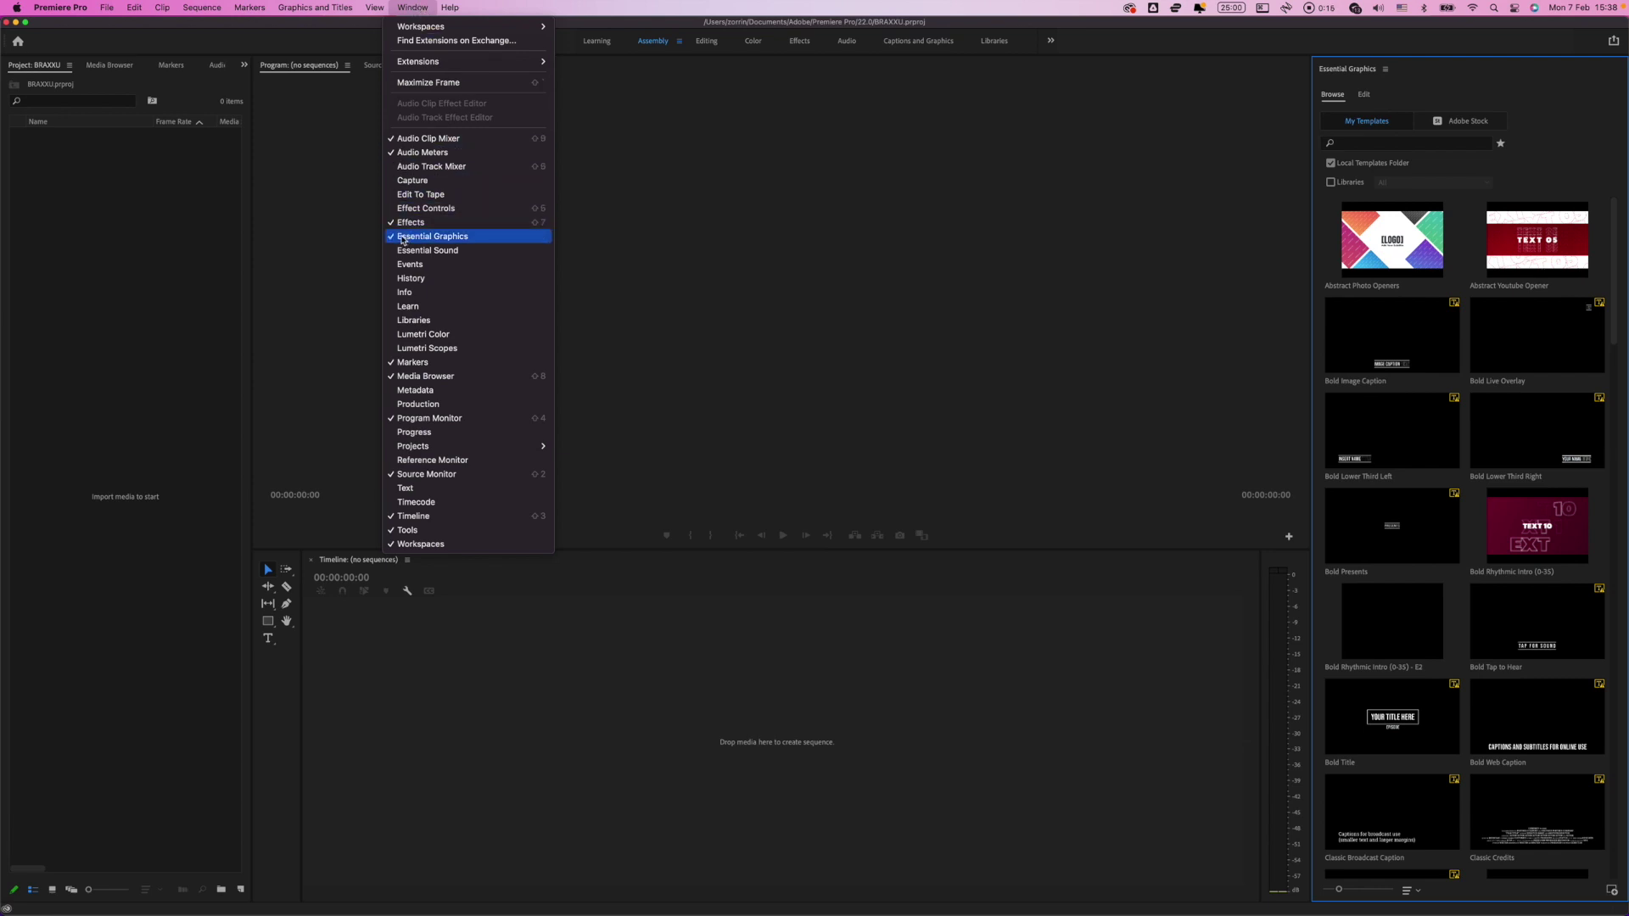
left_click(428, 238)
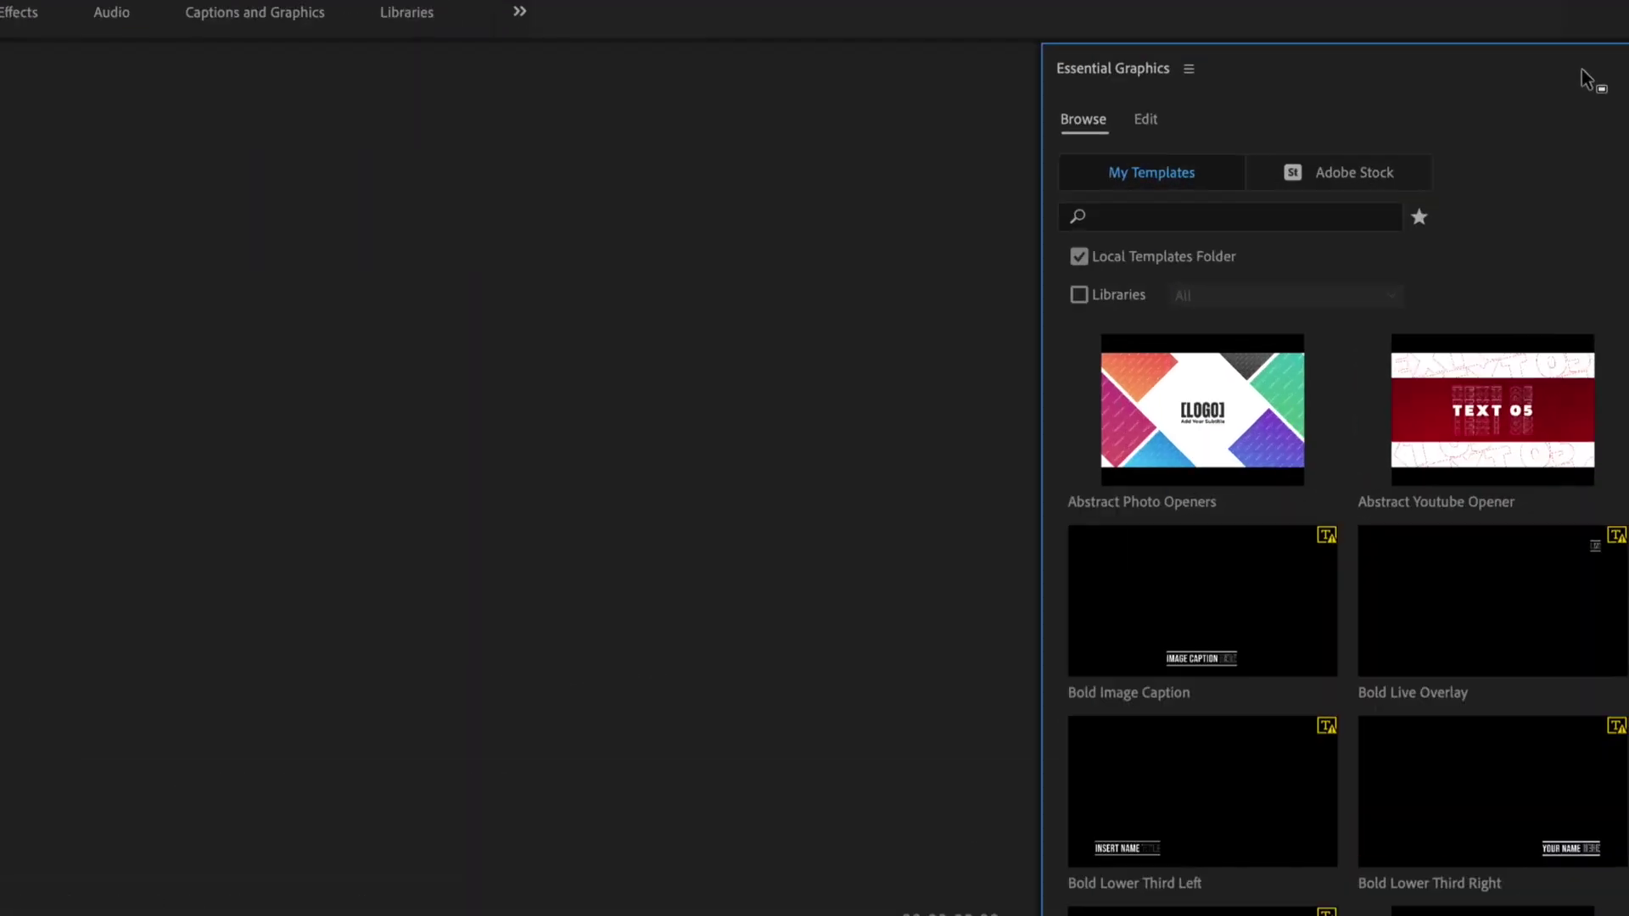
left_click(1142, 70)
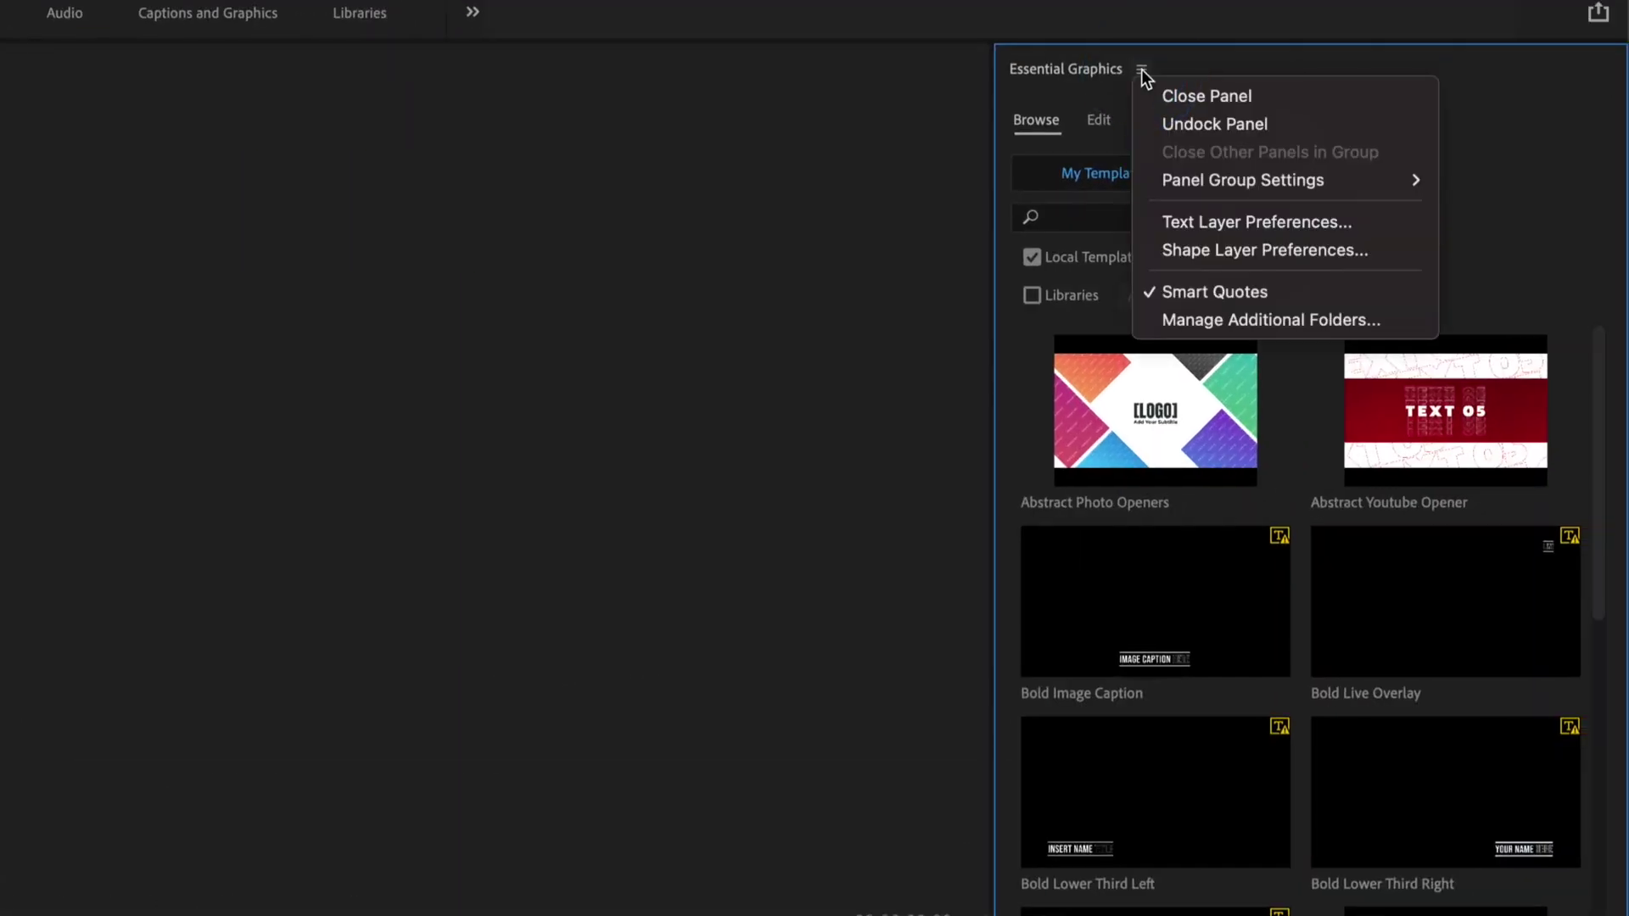
left_click(1206, 320)
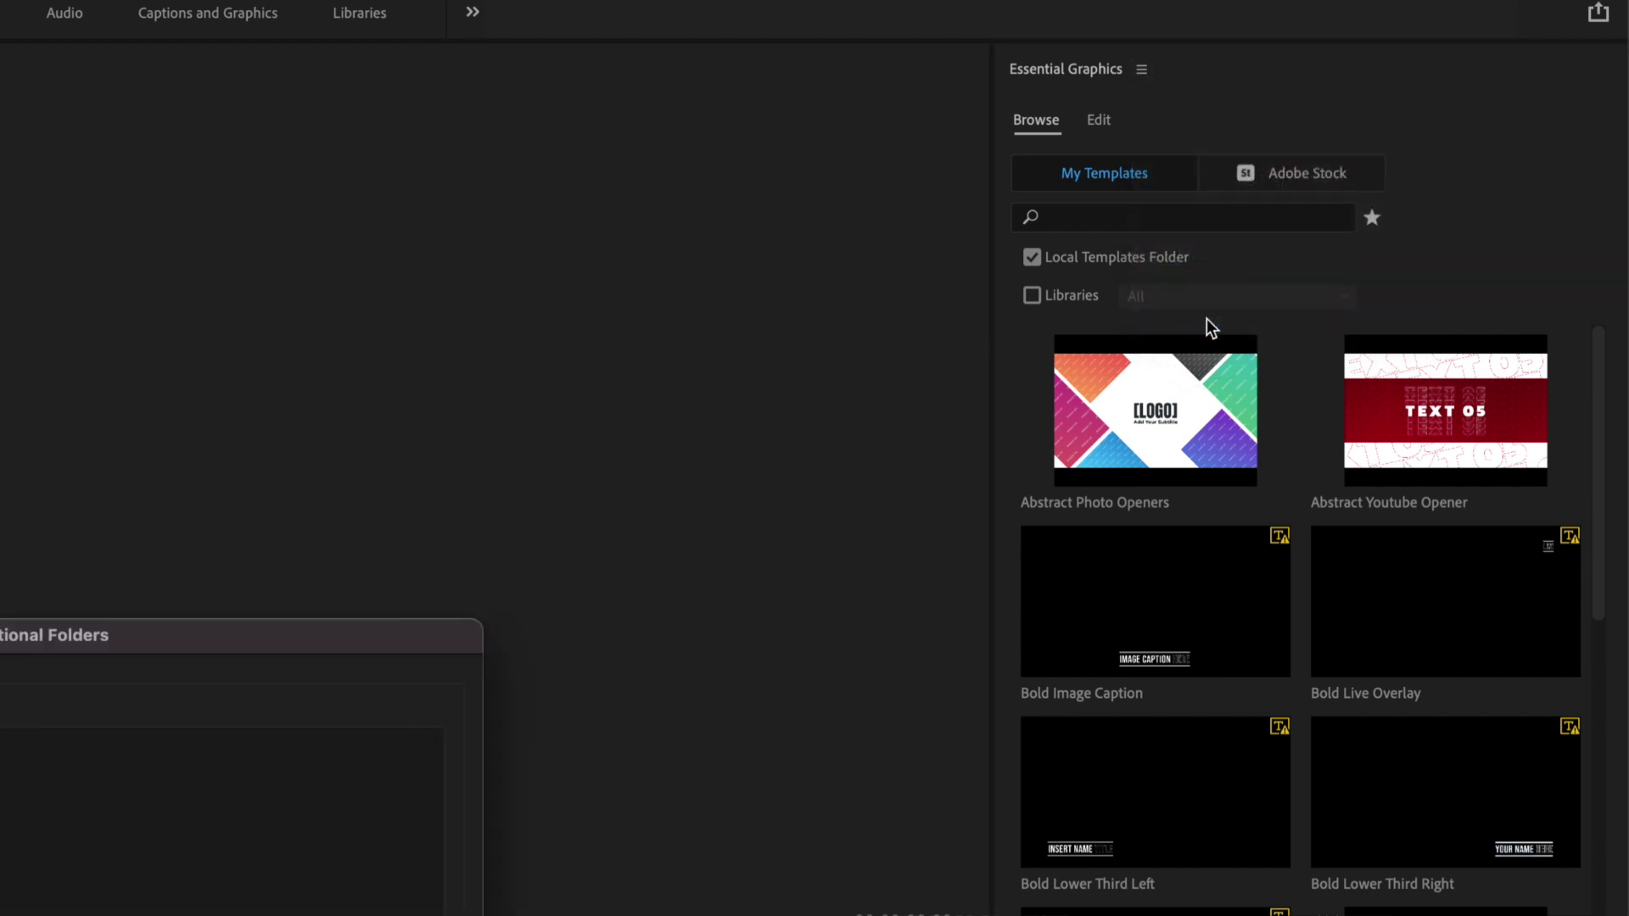
left_click(620, 538)
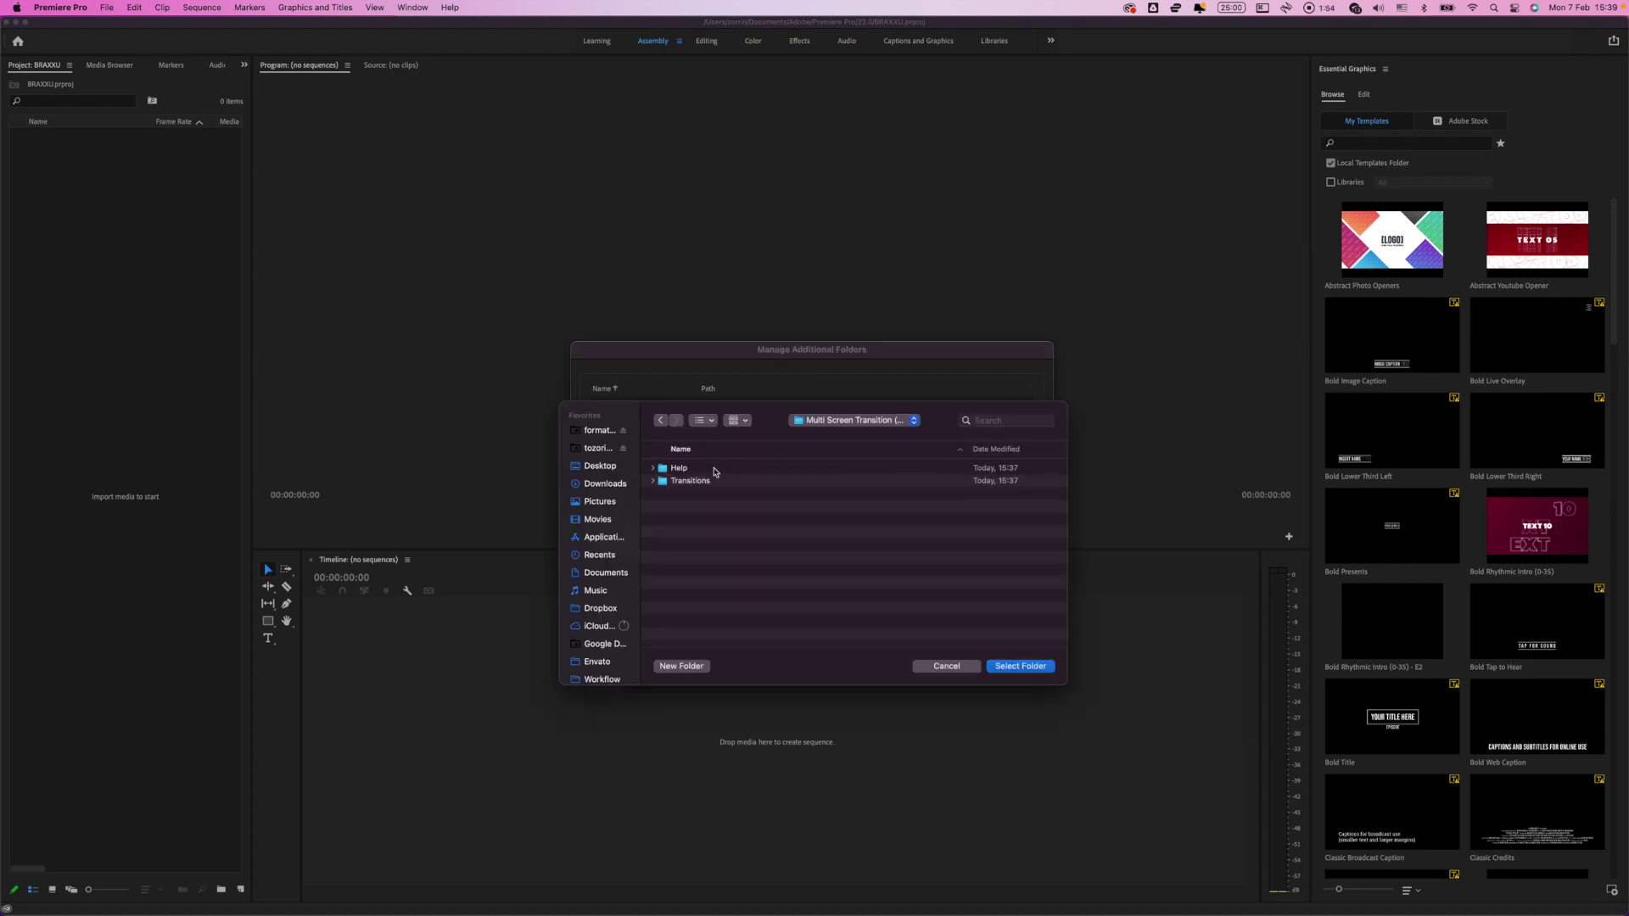
left_click(664, 483)
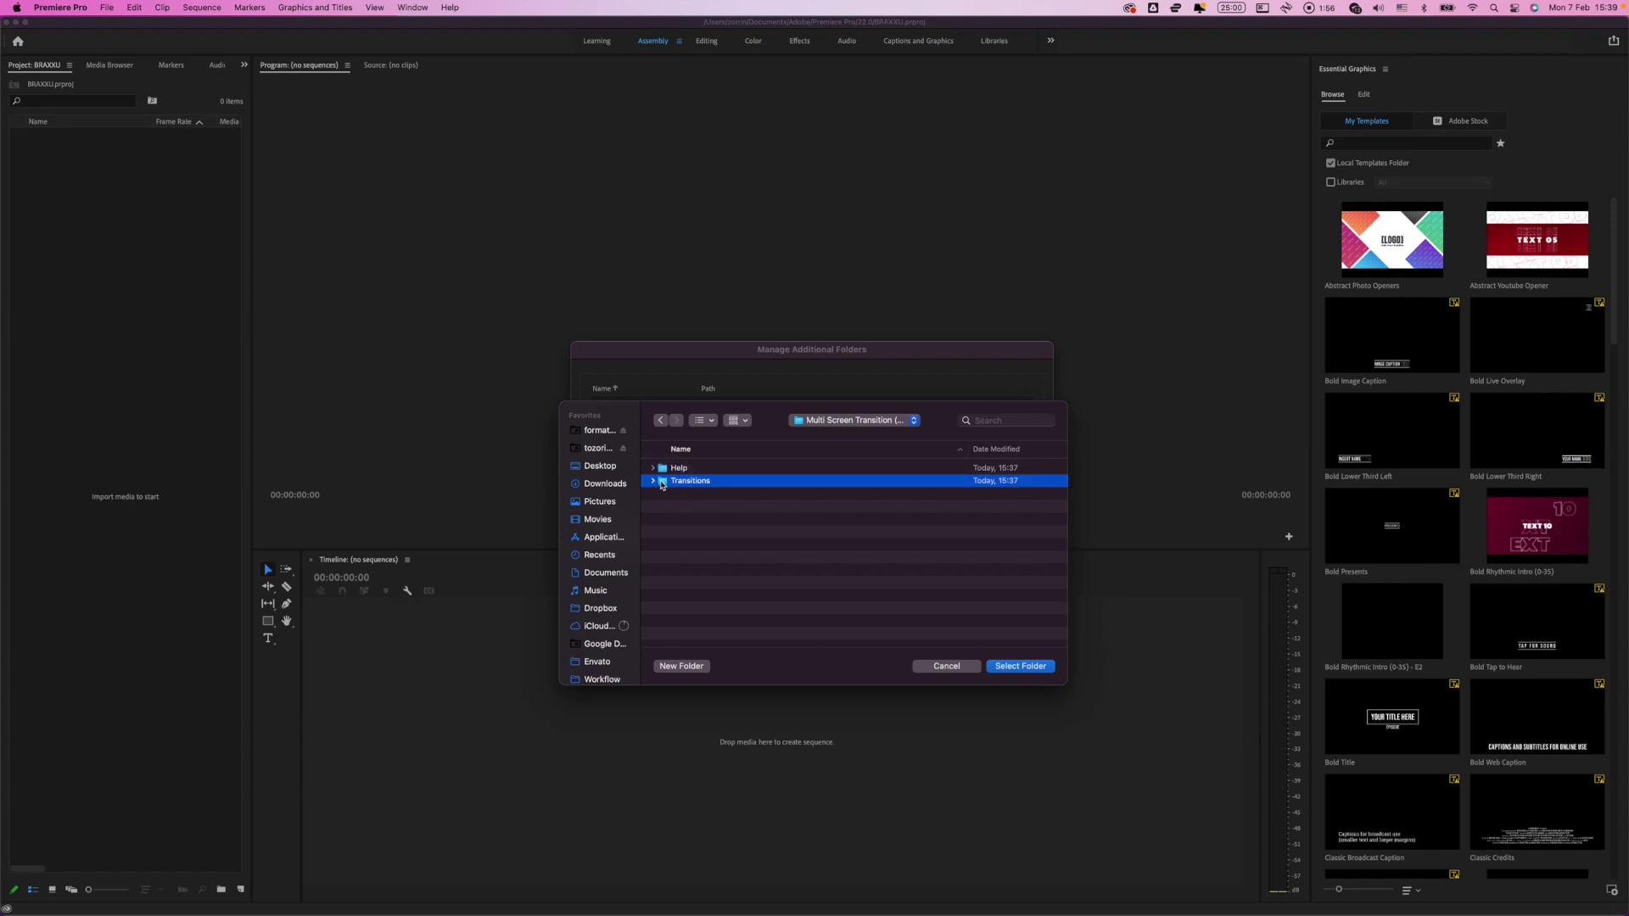
left_click(654, 483)
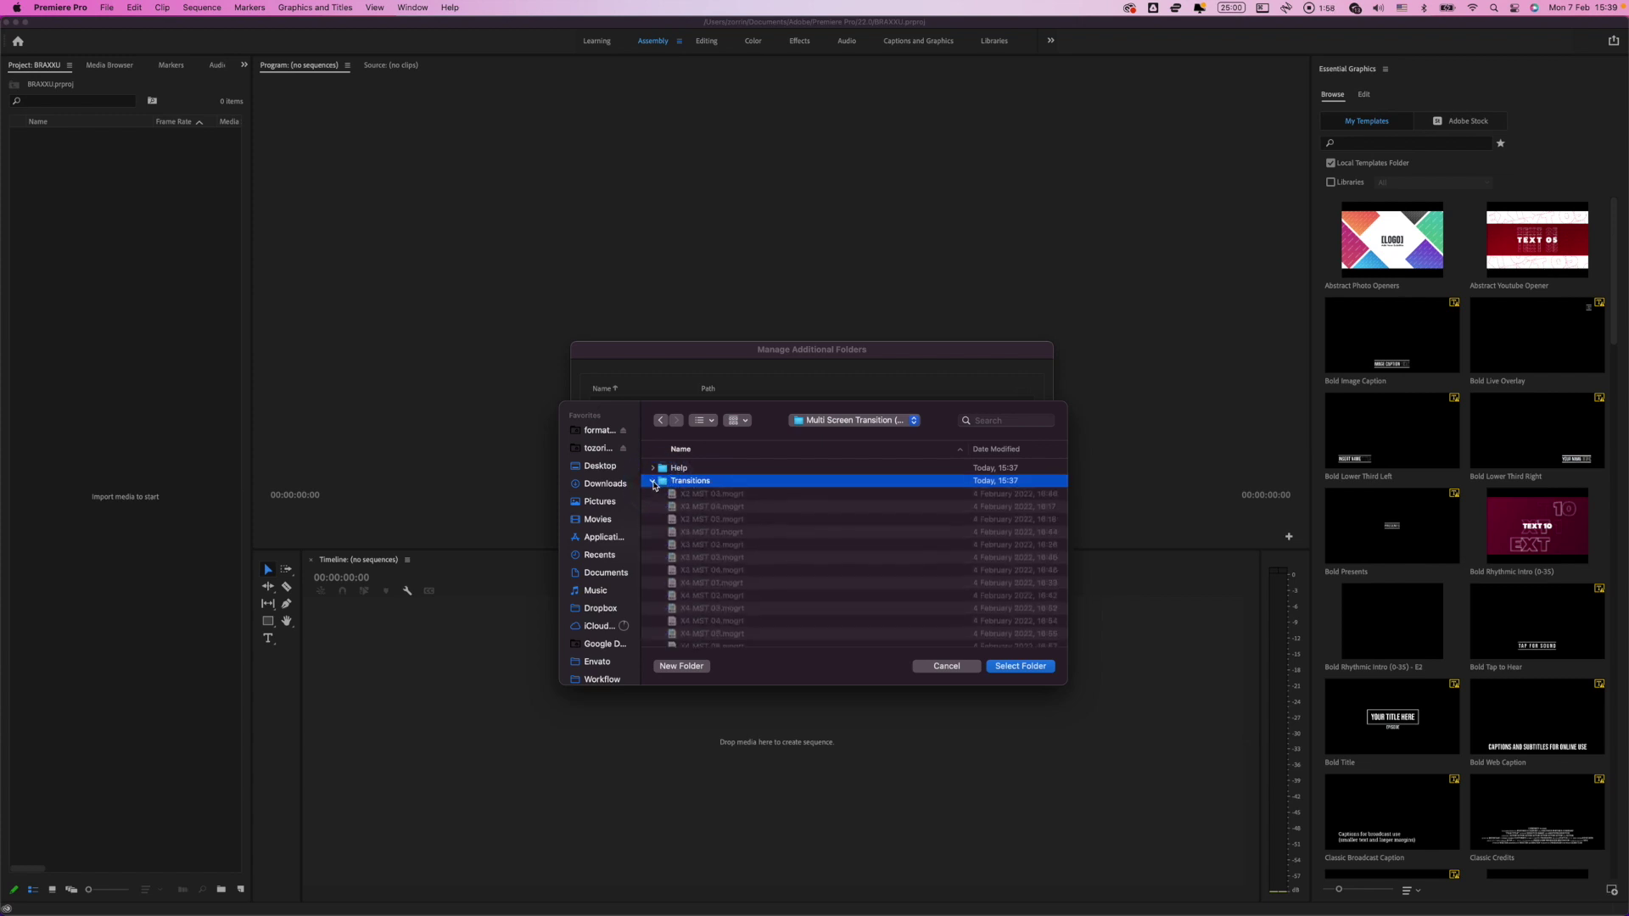
left_click(654, 483)
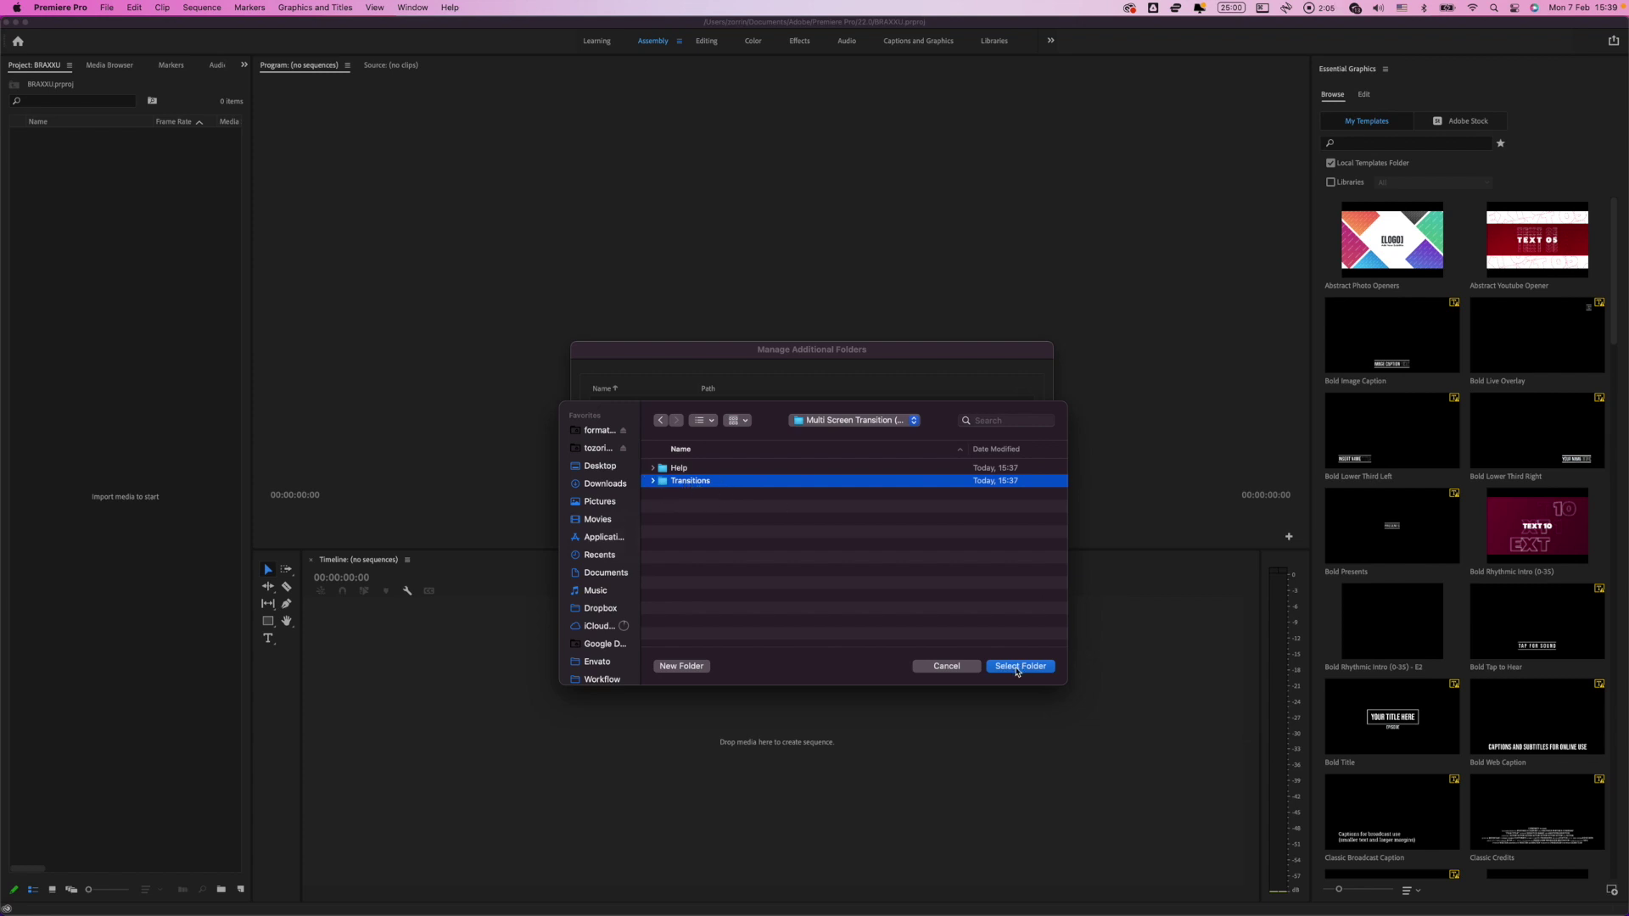
left_click(1008, 667)
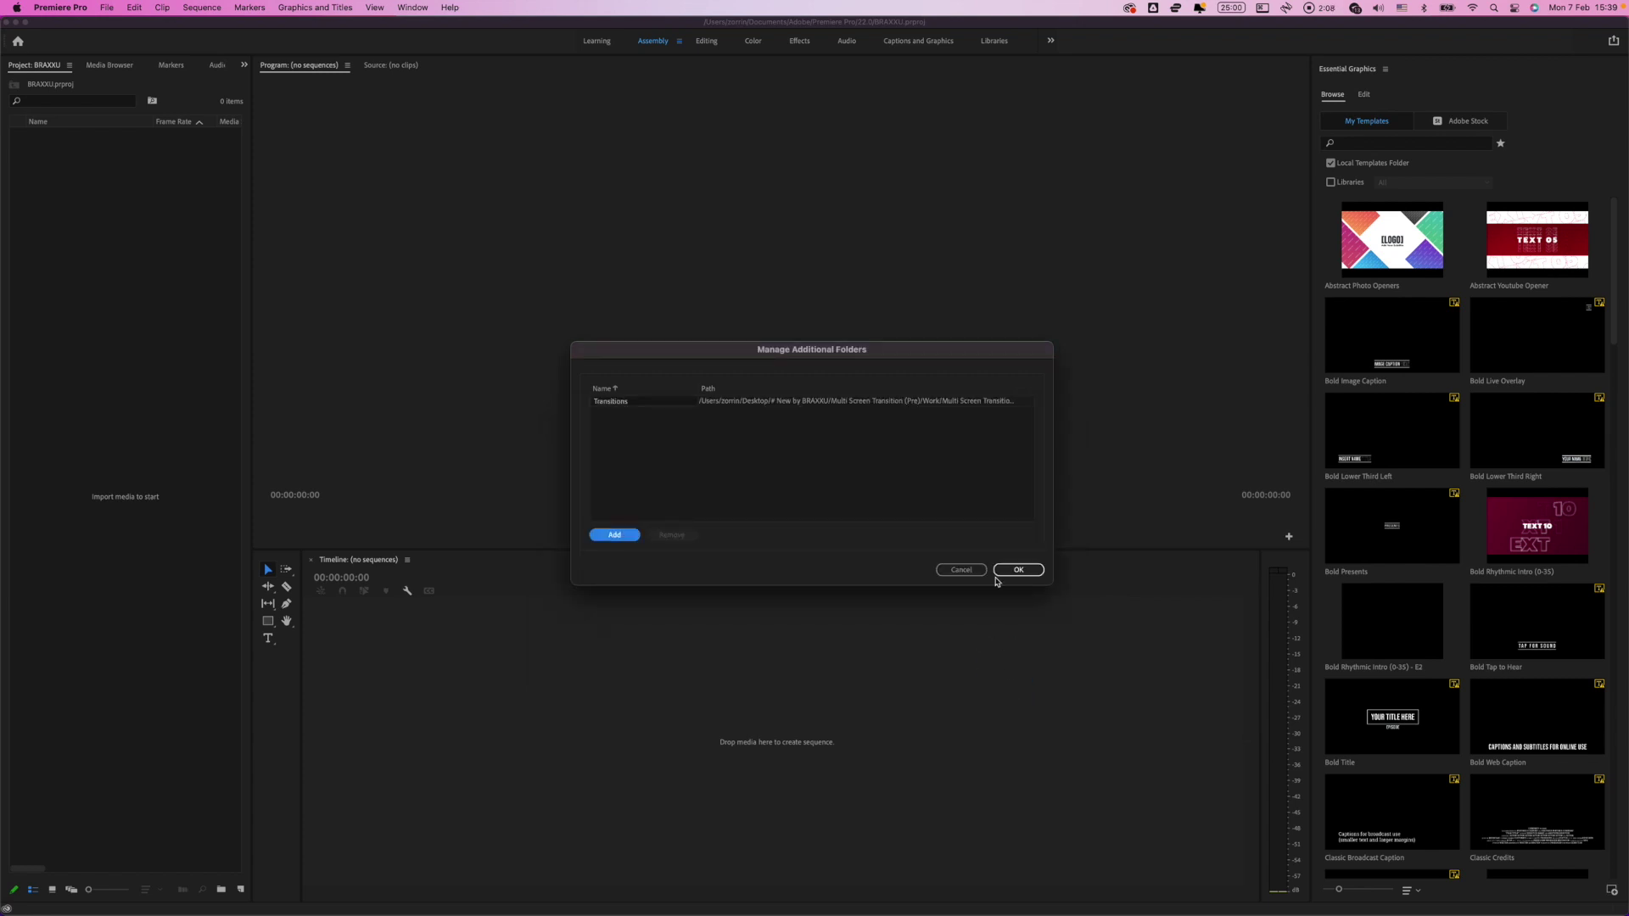
left_click(1013, 575)
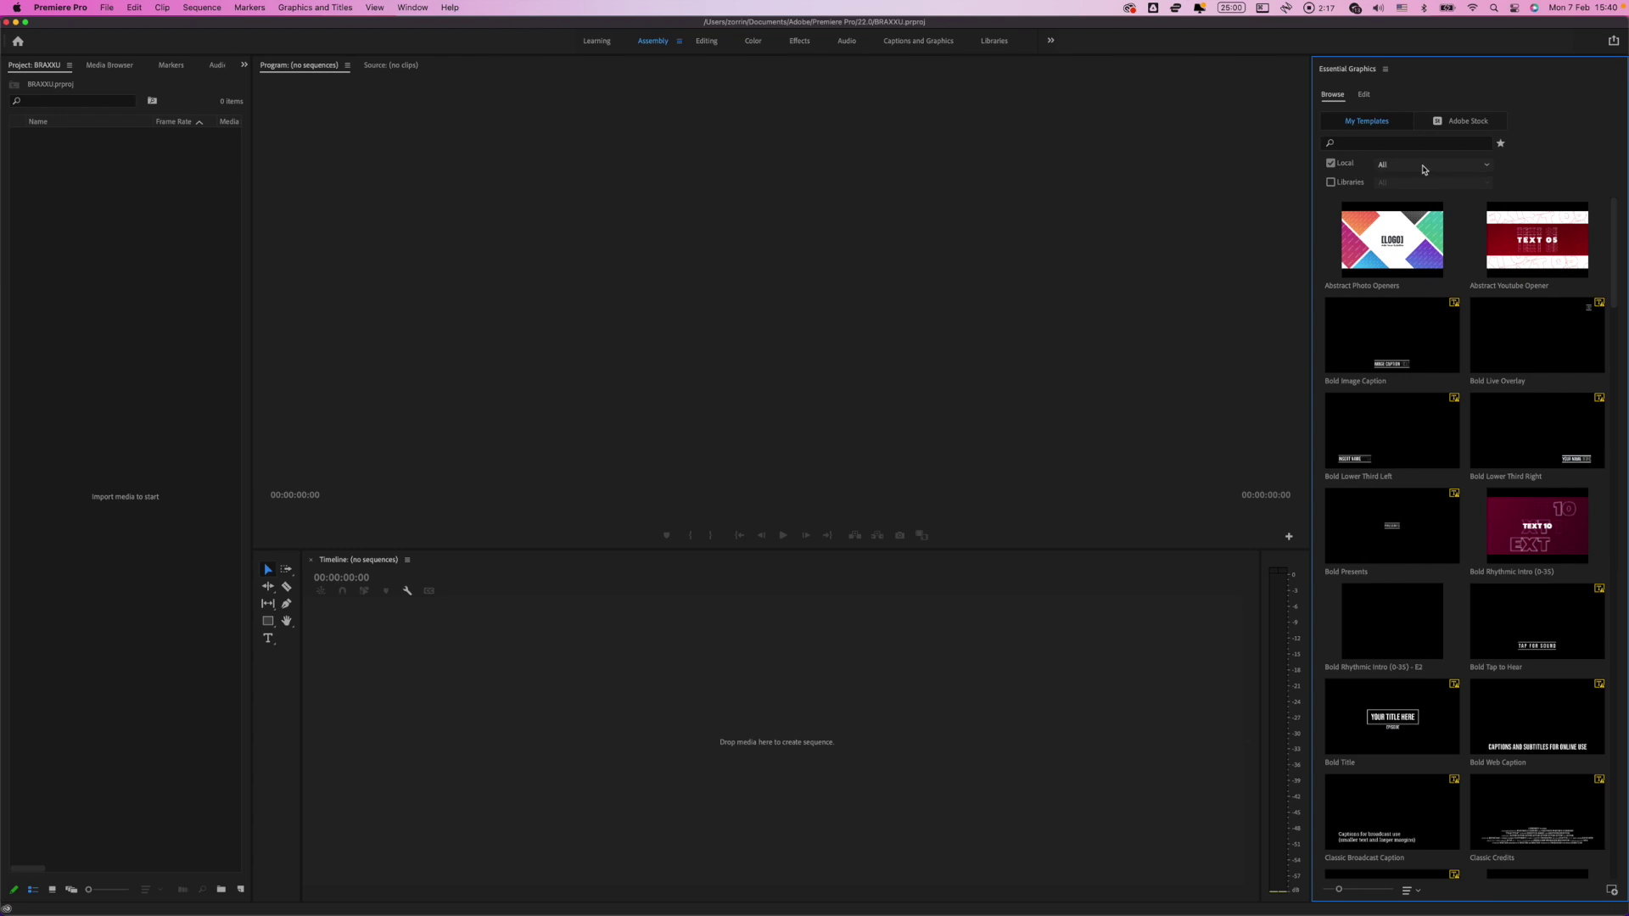
- Filter the local motion graphics templates to the Transitions folder and look through them
left_click(1393, 166)
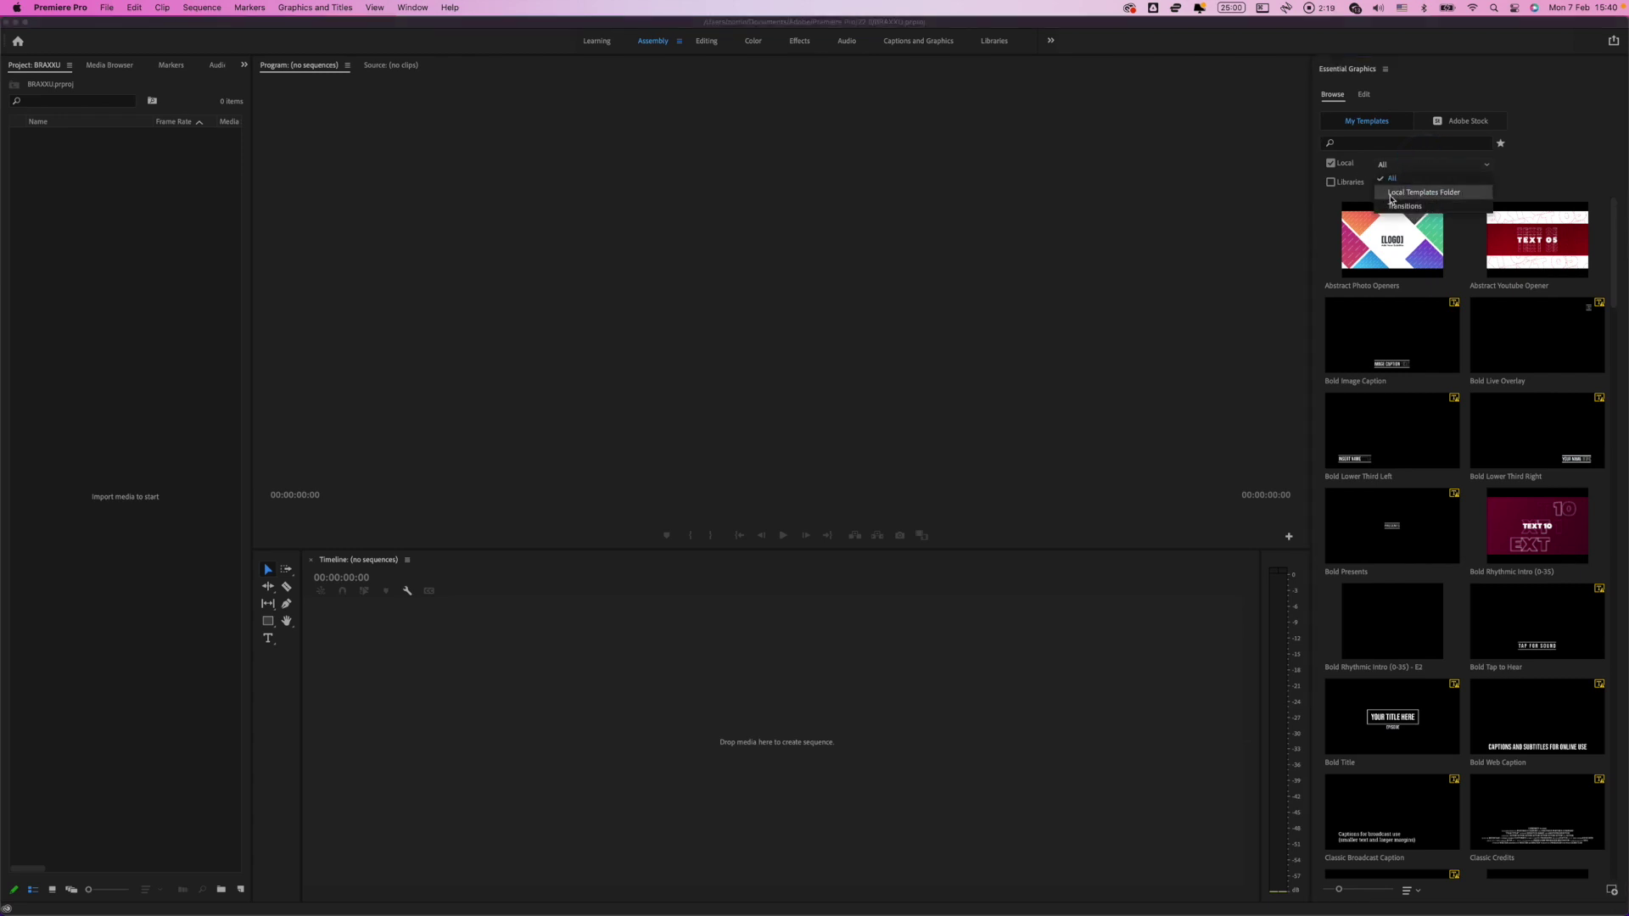
left_click(1402, 208)
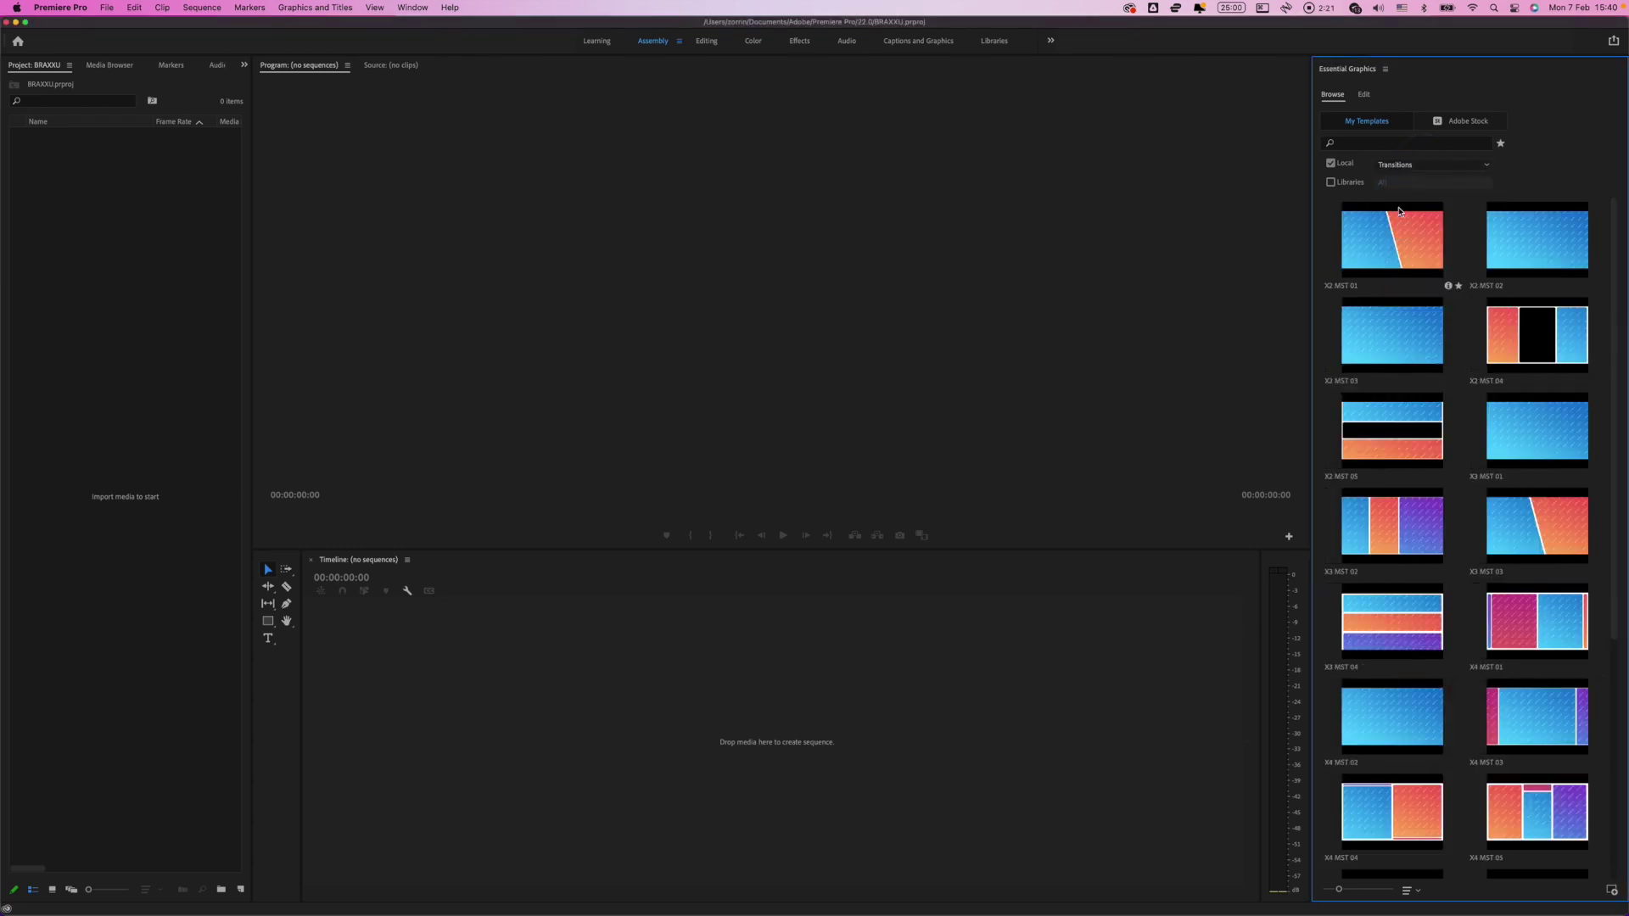
left_click_drag(1616, 301, 1623, 545)
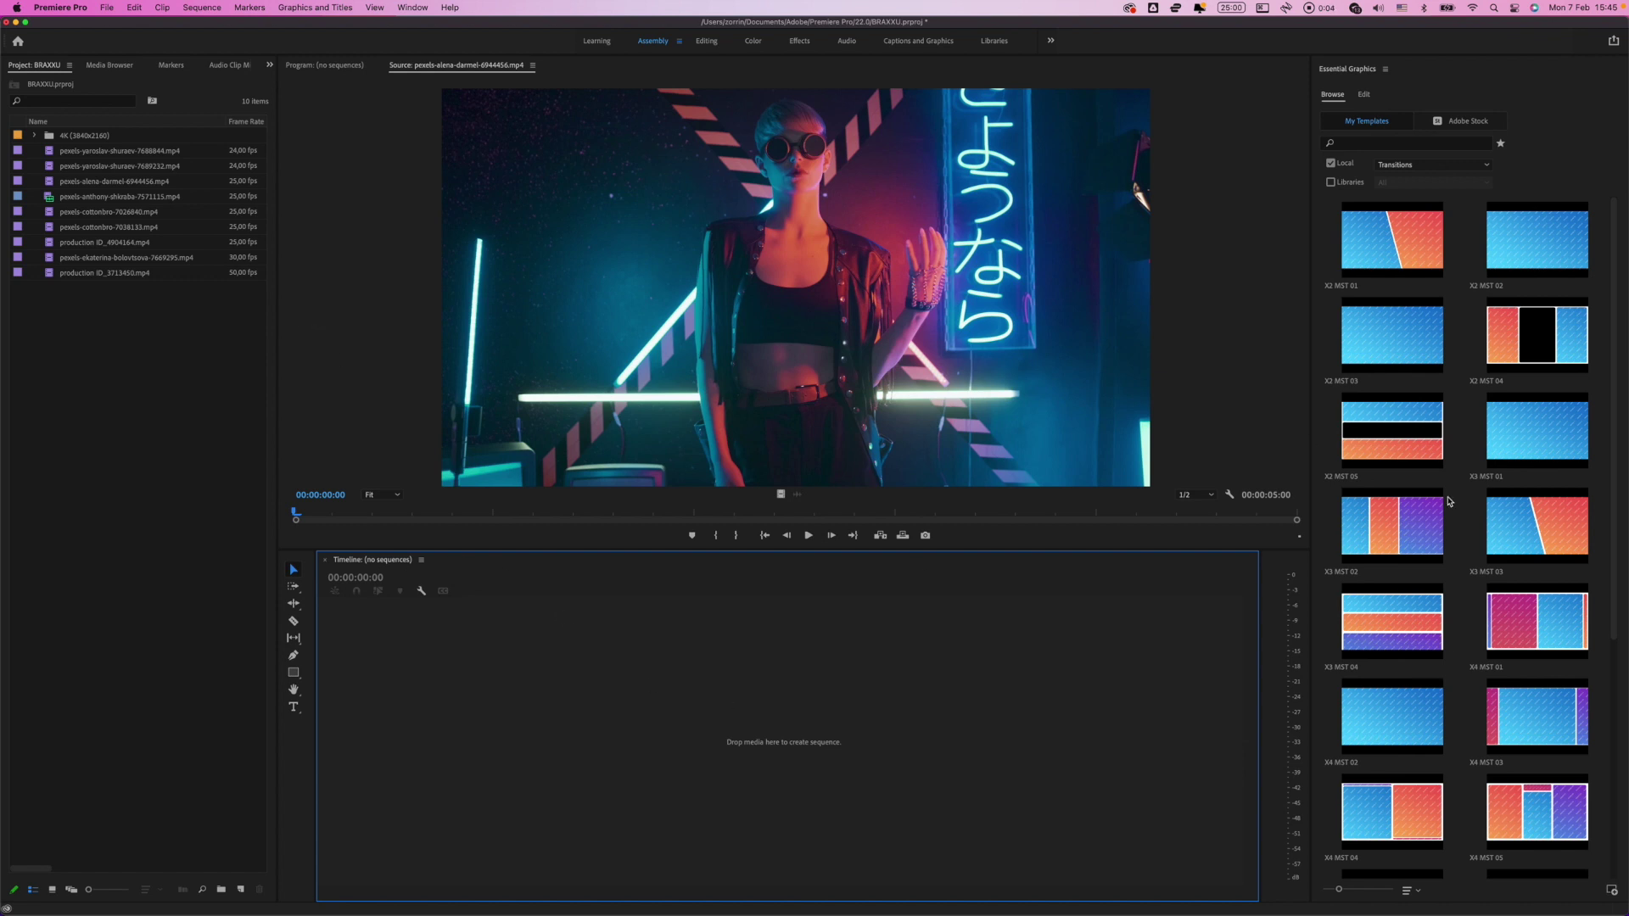
- Create a new sequence from the pexels-alena-darmel-6944456.mp4 clip and move the playhead to 00:00:01:03
left_click(97, 320)
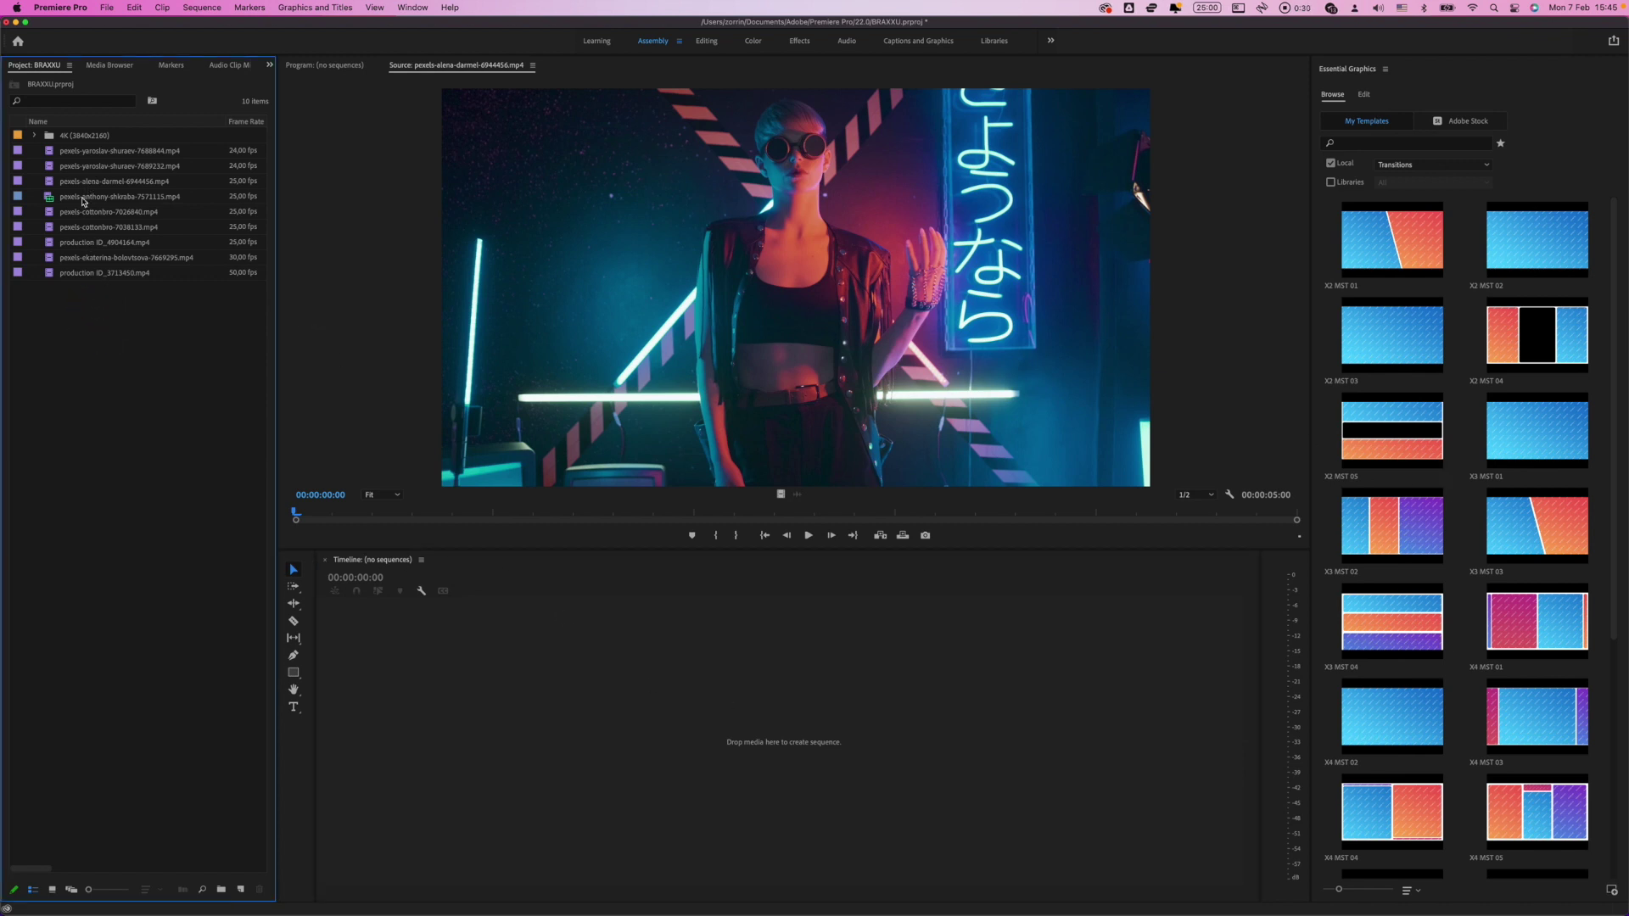
left_click(102, 183)
double_click(74, 185)
left_click_drag(50, 186, 240, 888)
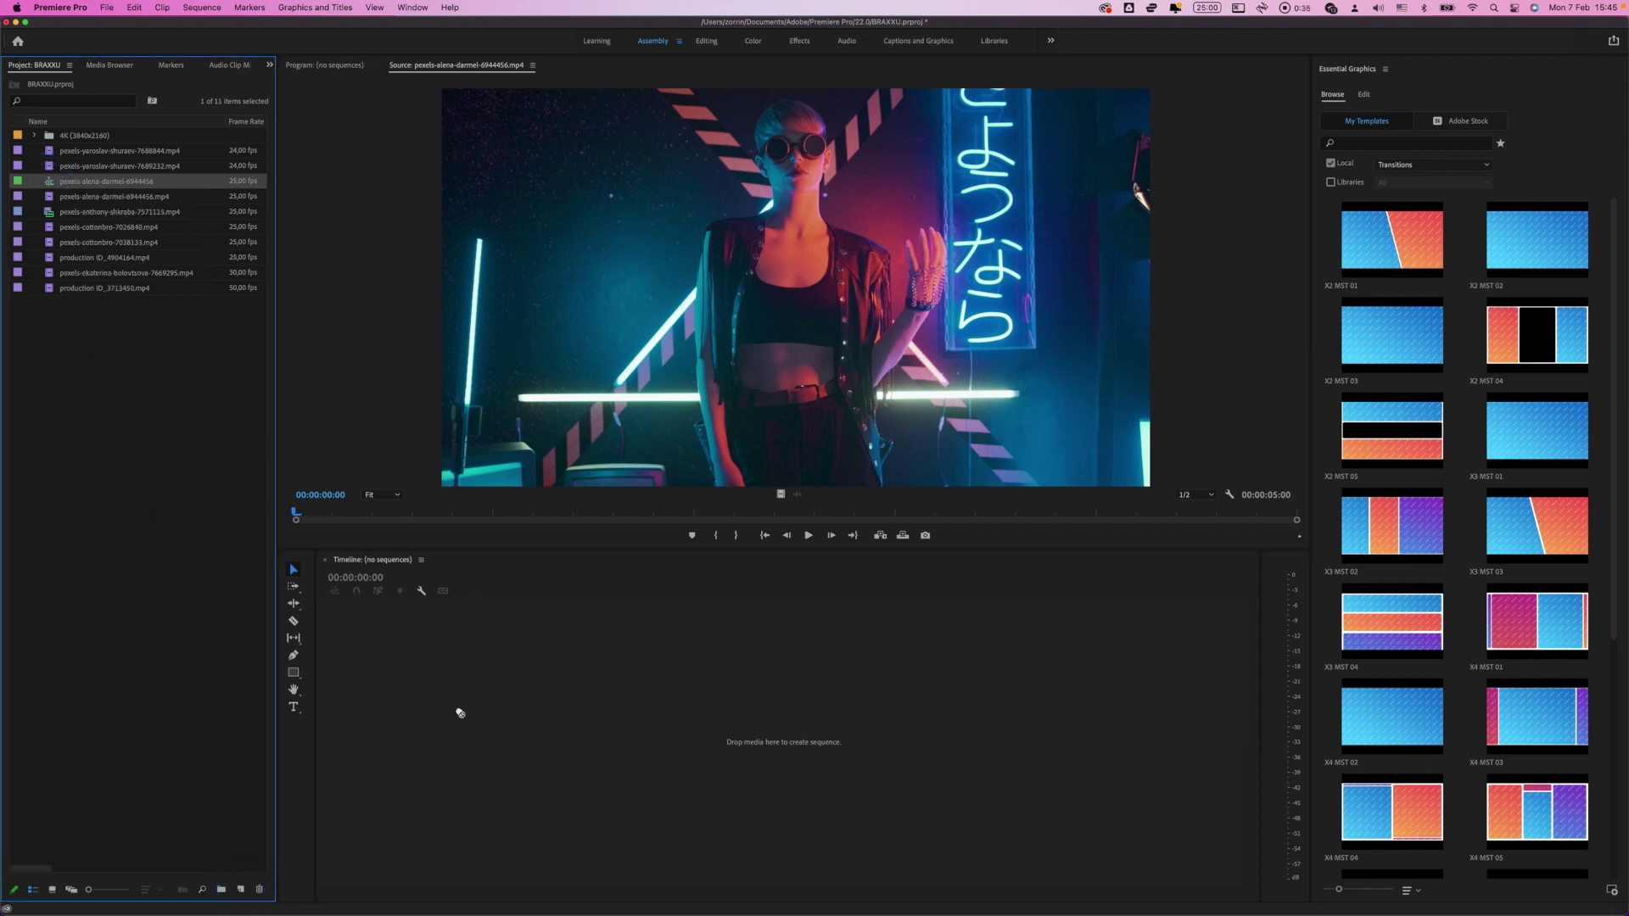
left_click_drag(502, 586, 546, 591)
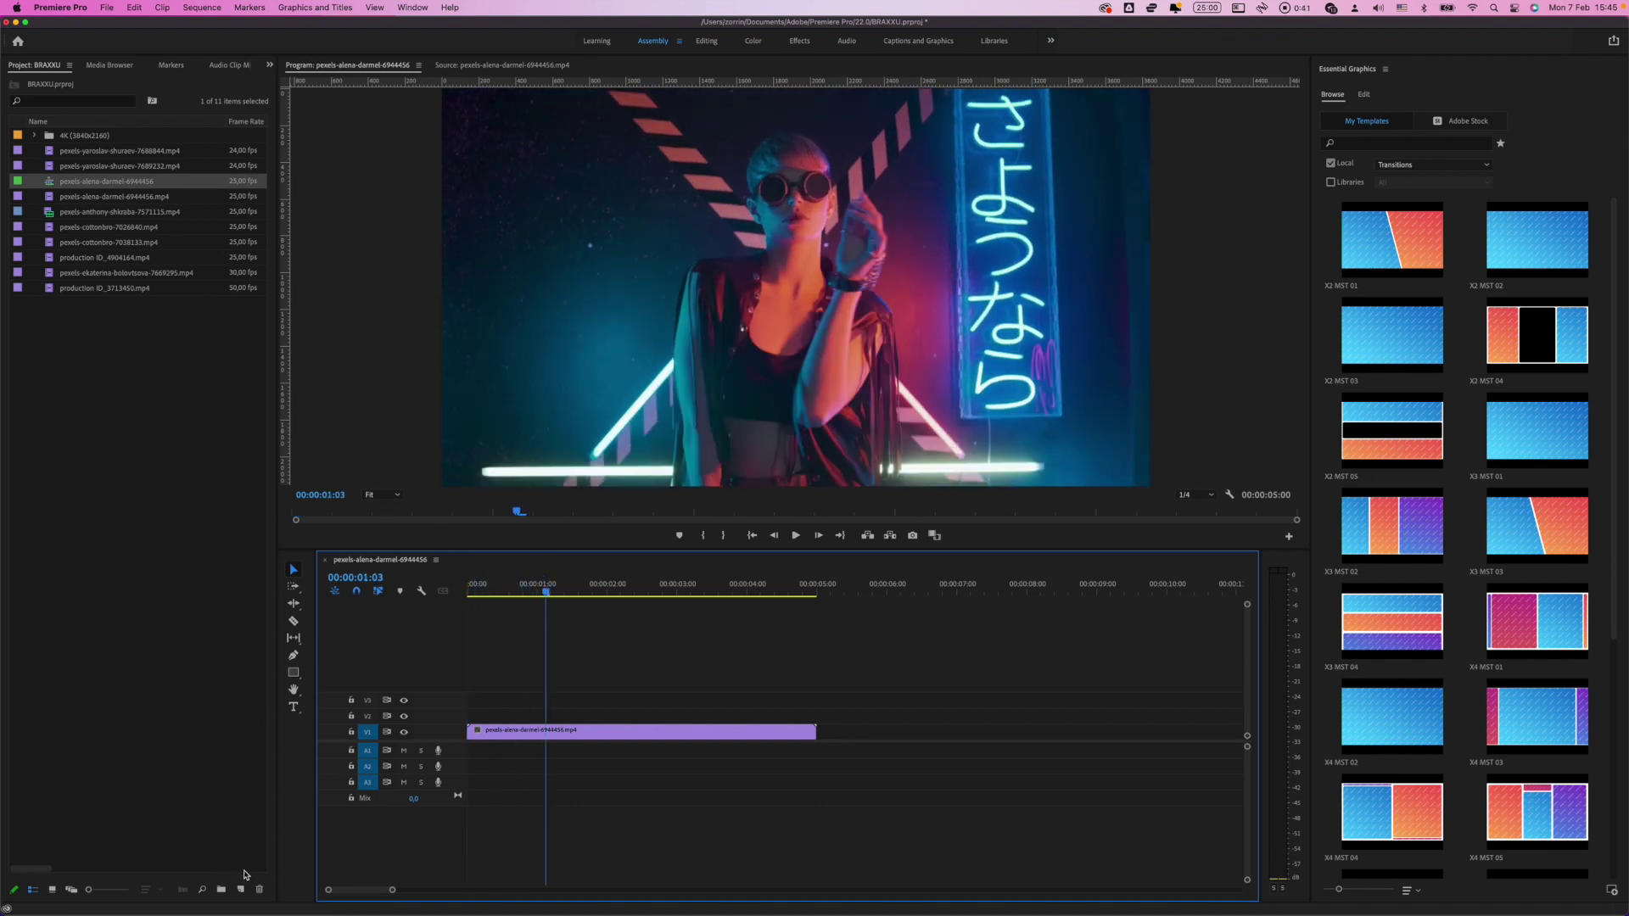
left_click(241, 890)
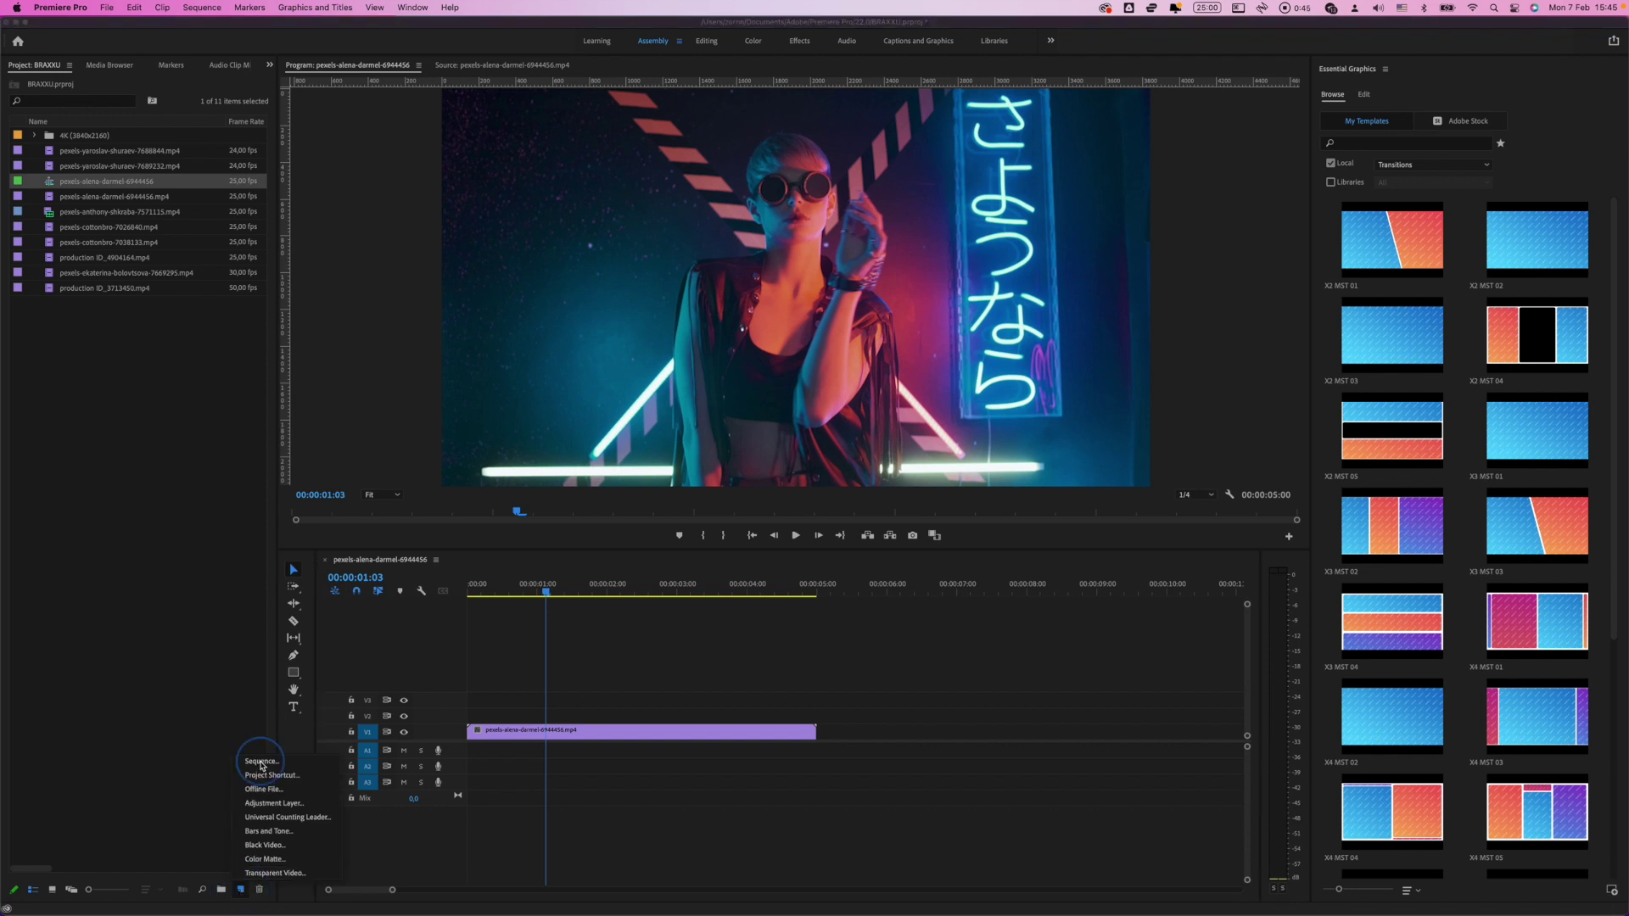
left_click(261, 762)
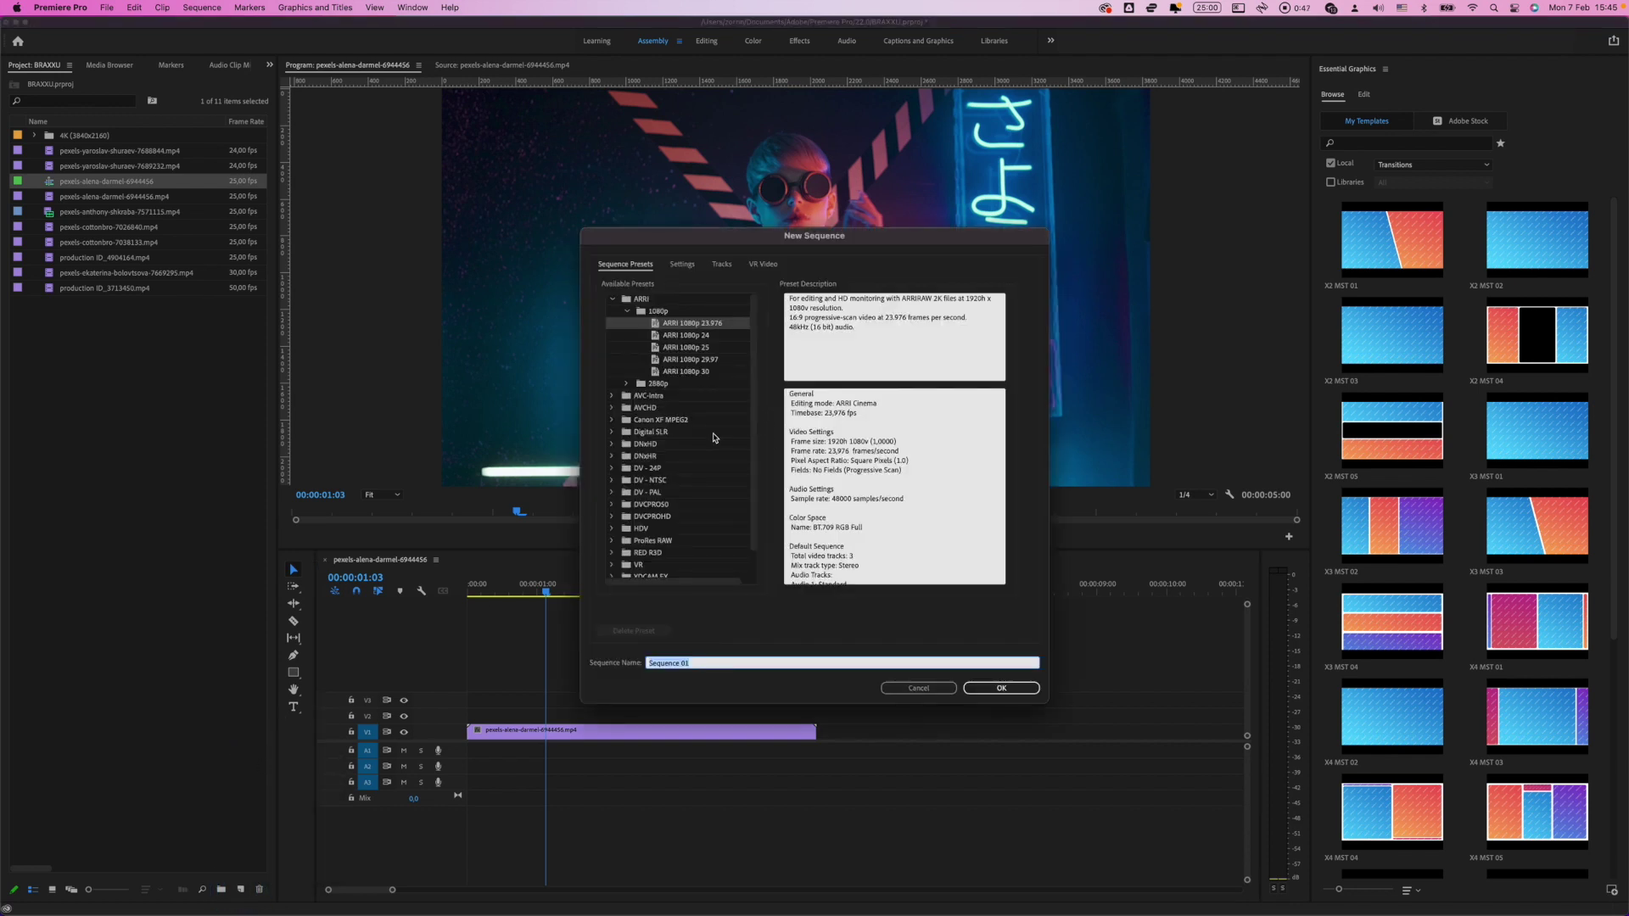
scroll(730, 395, "down", 2)
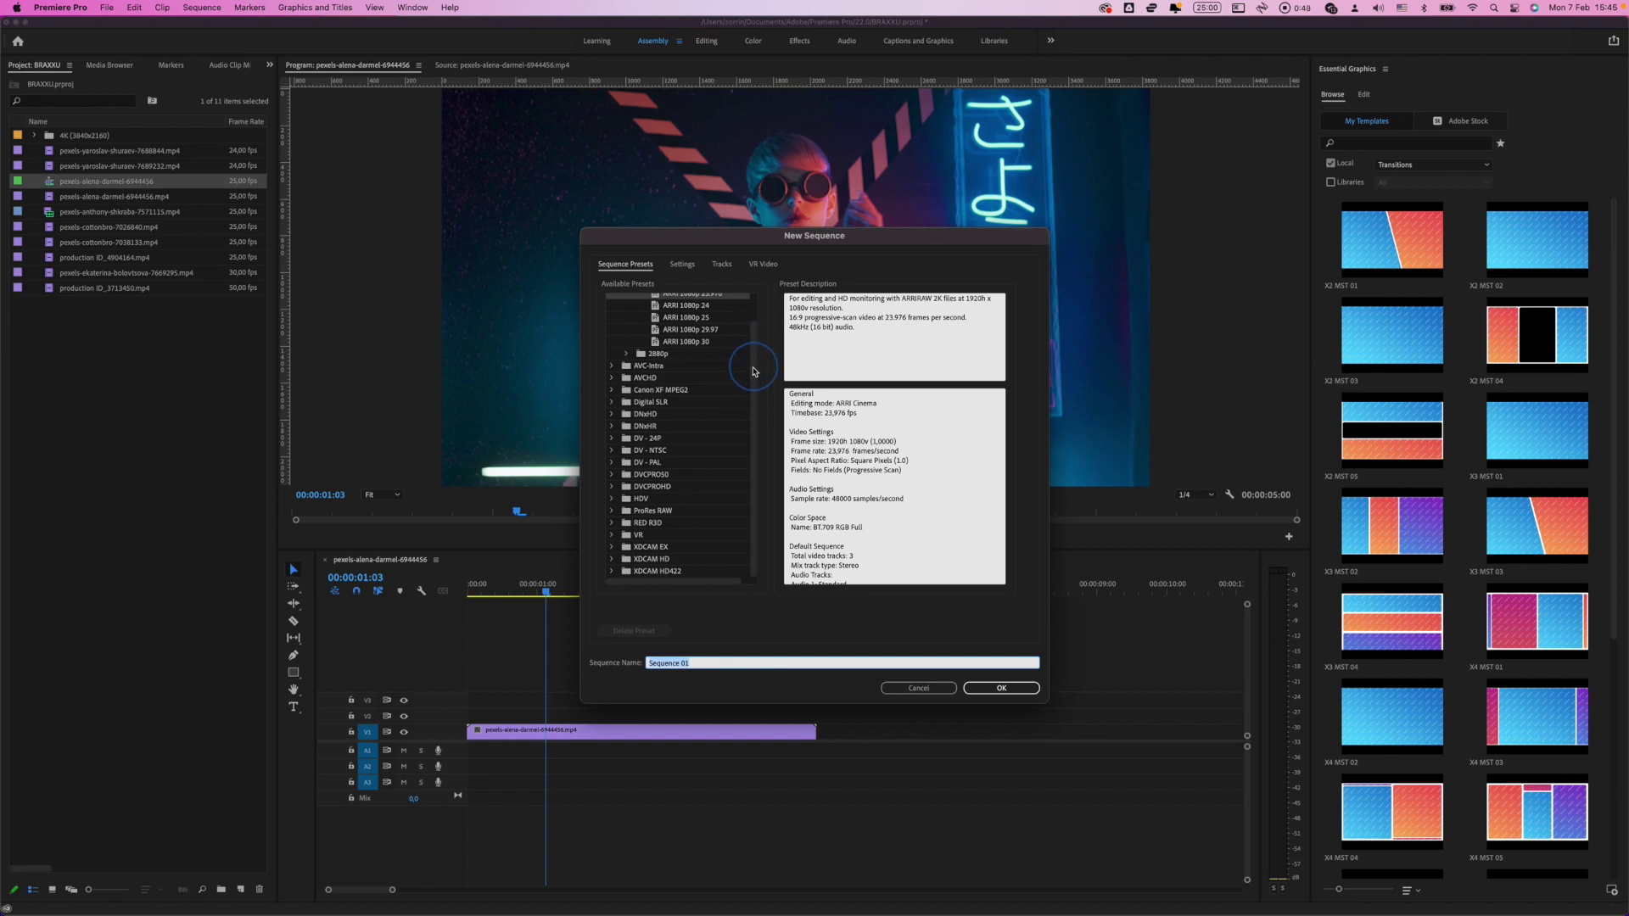
left_click(919, 688)
- Place the X2 MST 04 transition template on track V2 above the video clip, starting about 1.7 seconds into the sequence
left_click(677, 623)
mouse_move(677, 623)
left_mouse_down()
mouse_move(484, 618)
mouse_move(652, 619)
left_mouse_up()
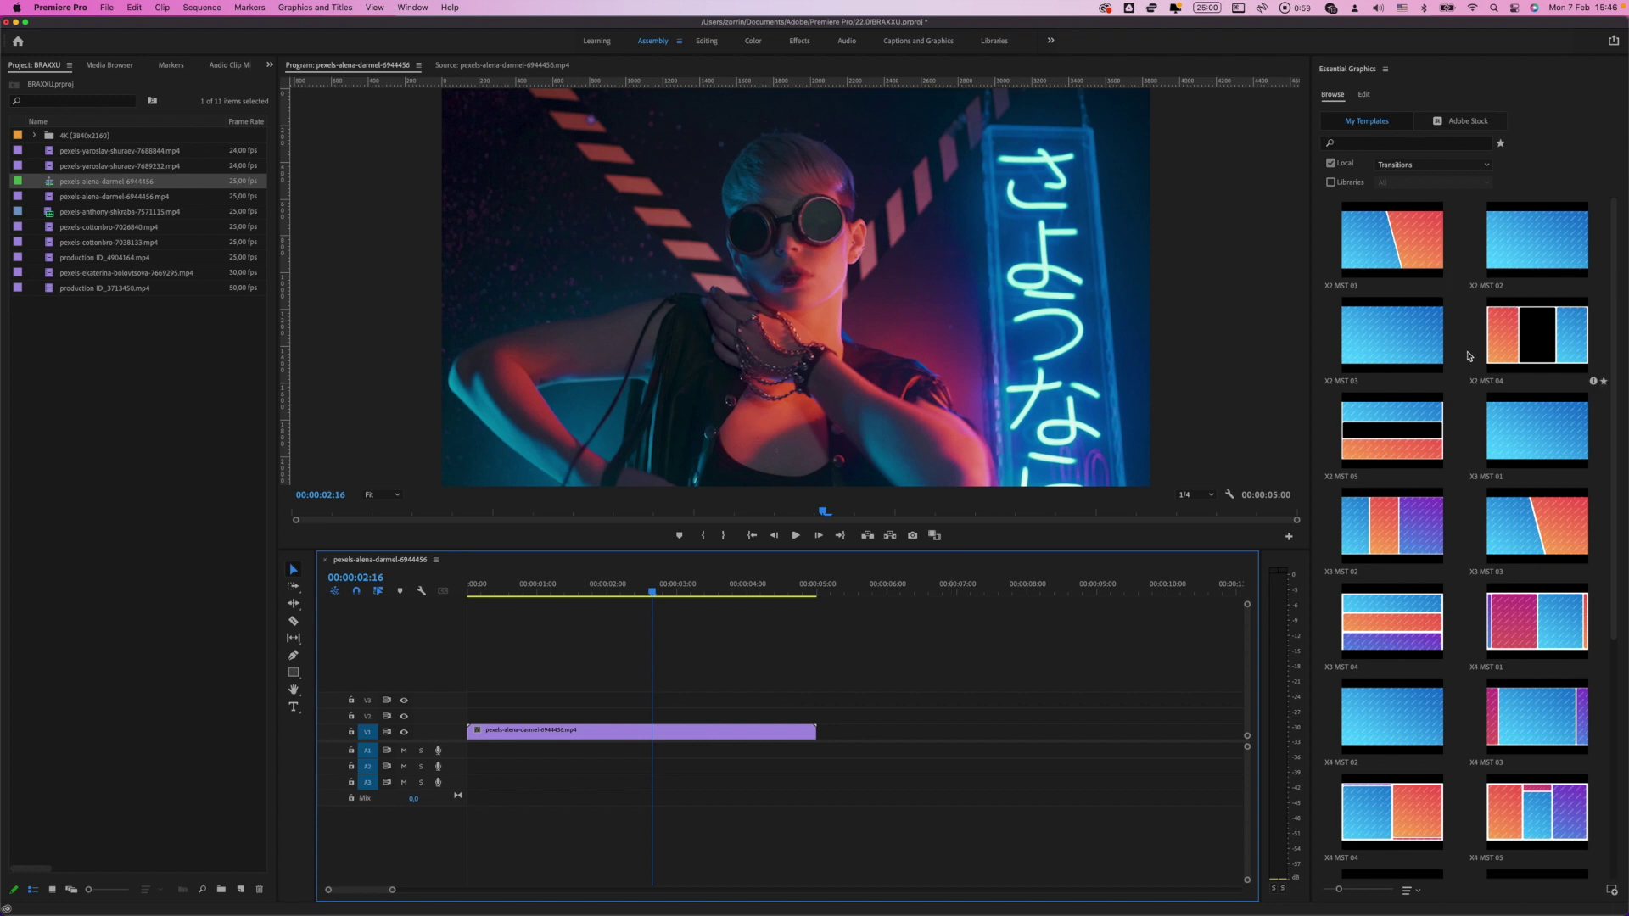
left_click(1548, 341)
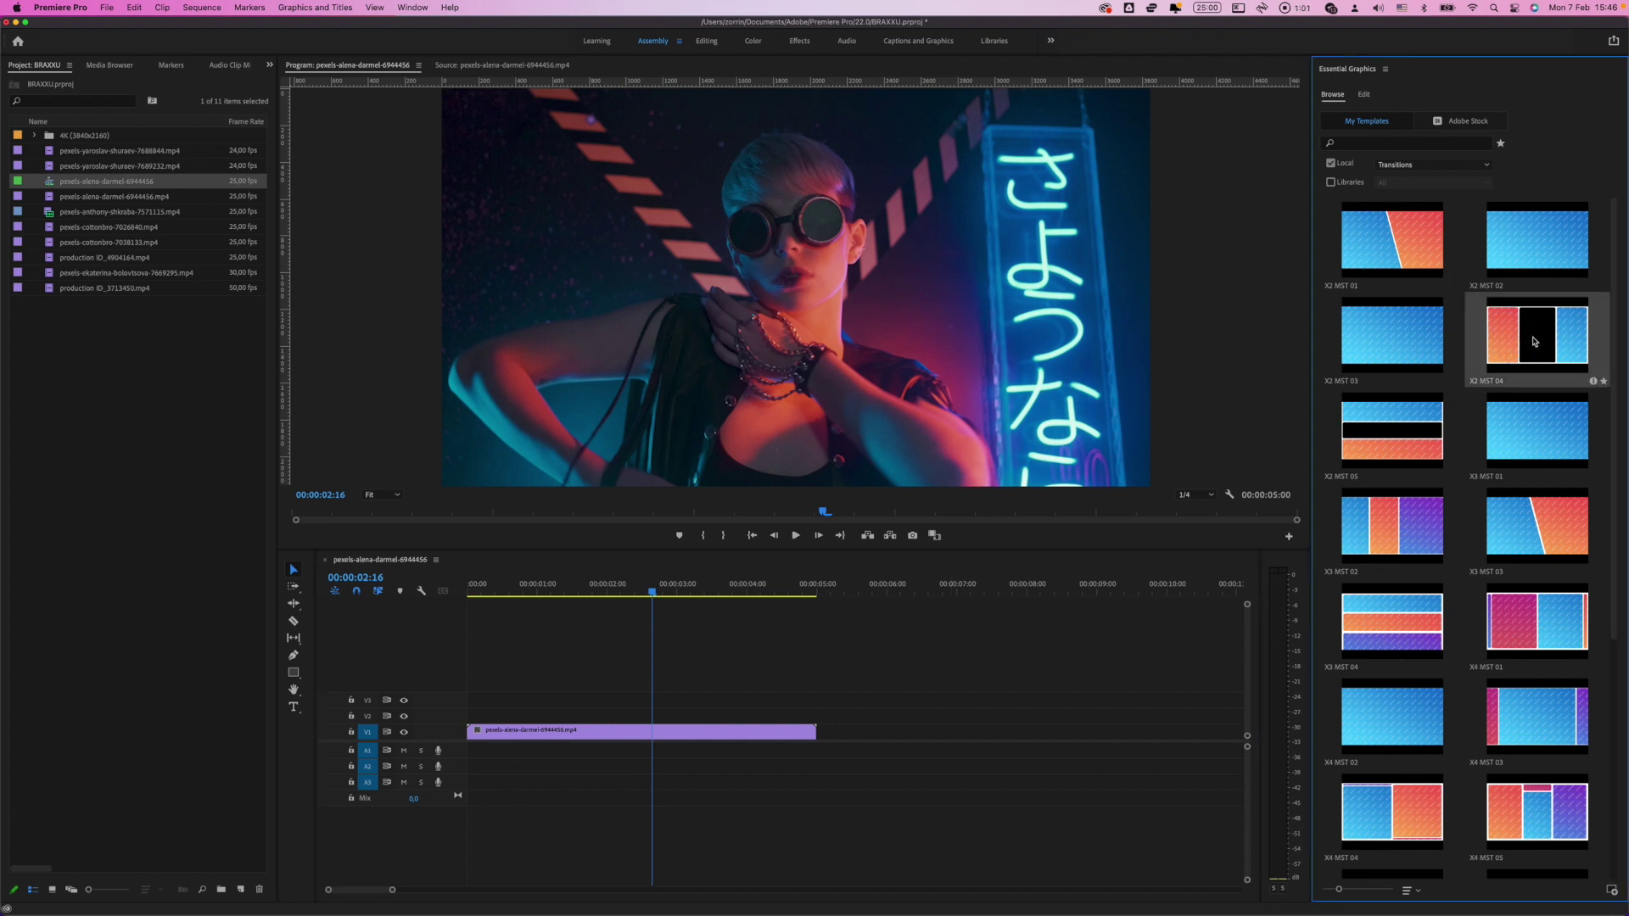
left_click_drag(1536, 341, 571, 715)
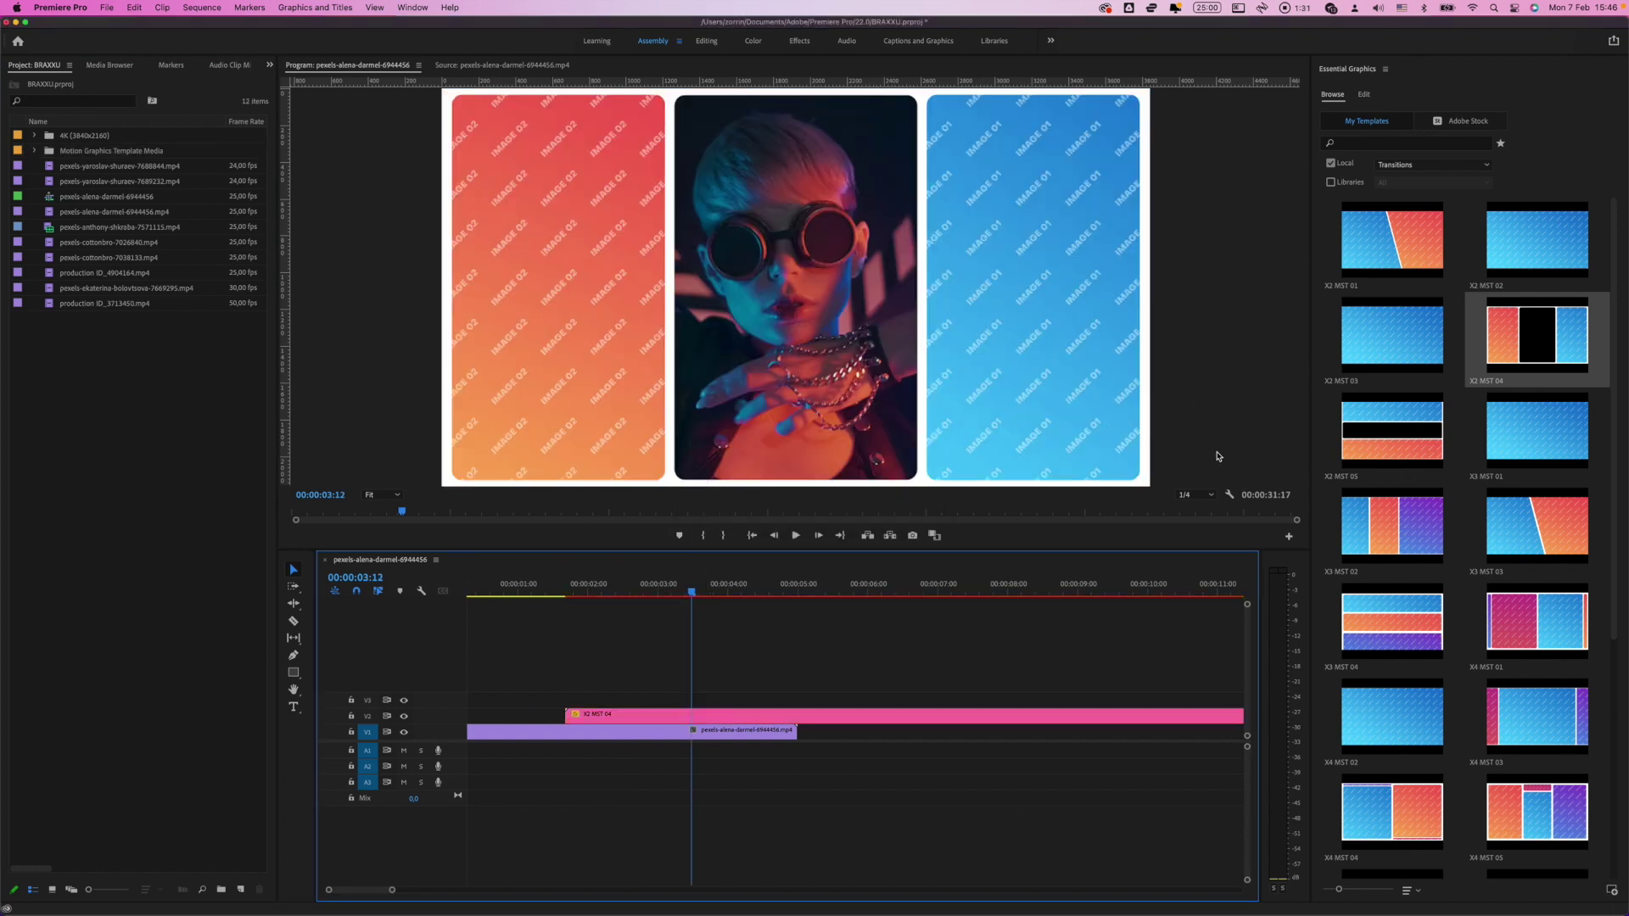
- Set both the playback resolution and the paused resolution of the program monitor to 1/8
left_click(1230, 496)
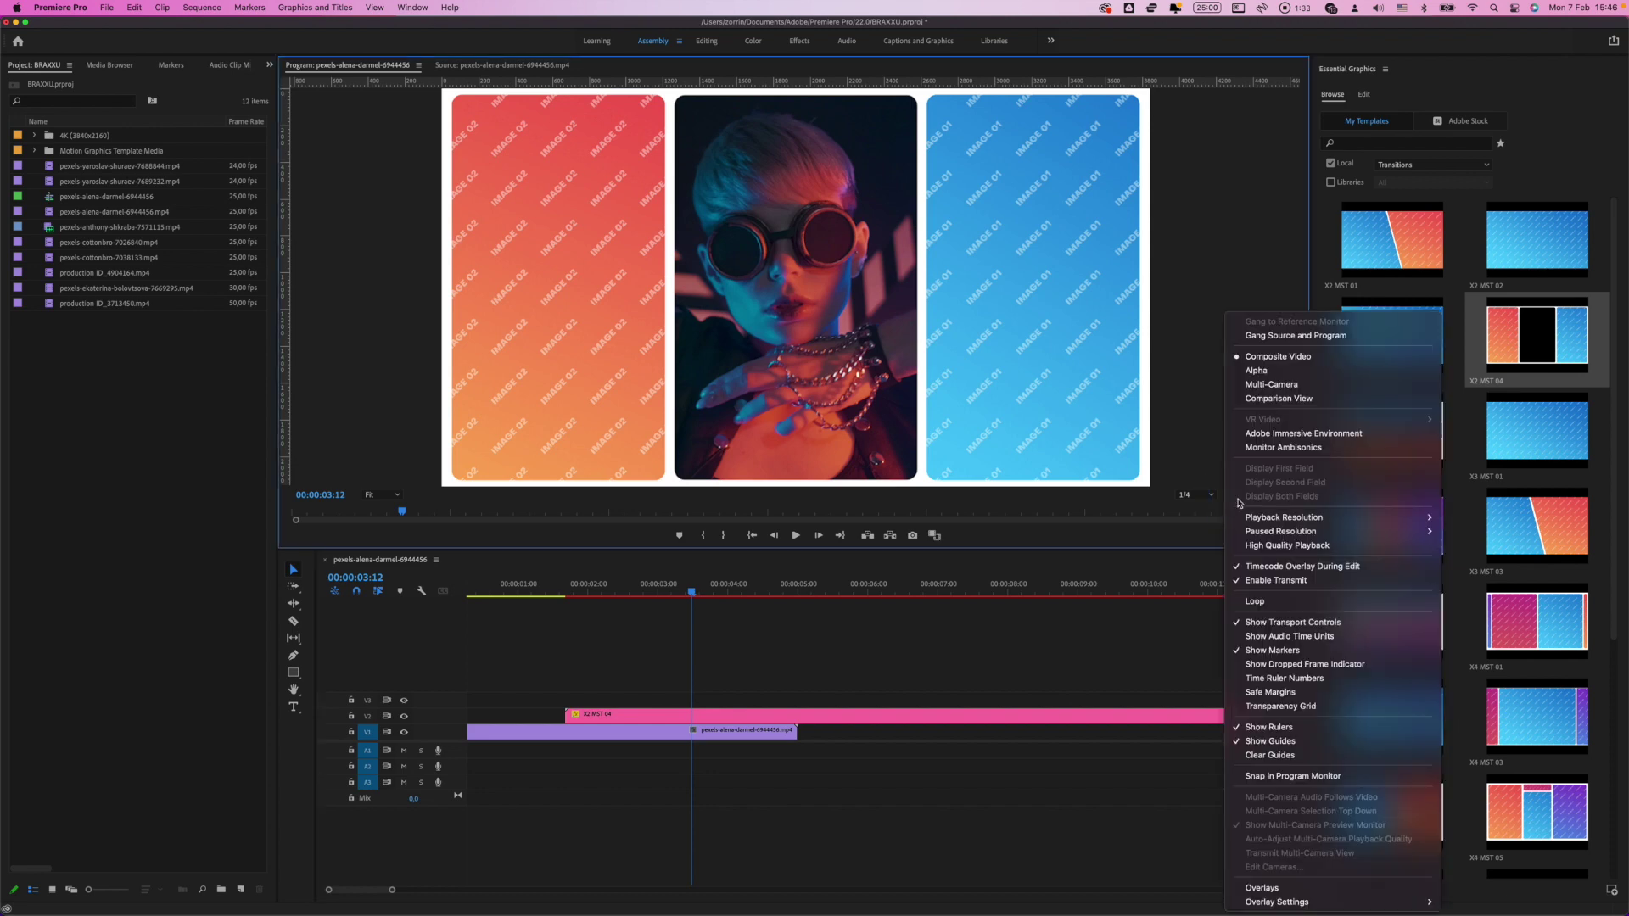
mouse_move(1259, 521)
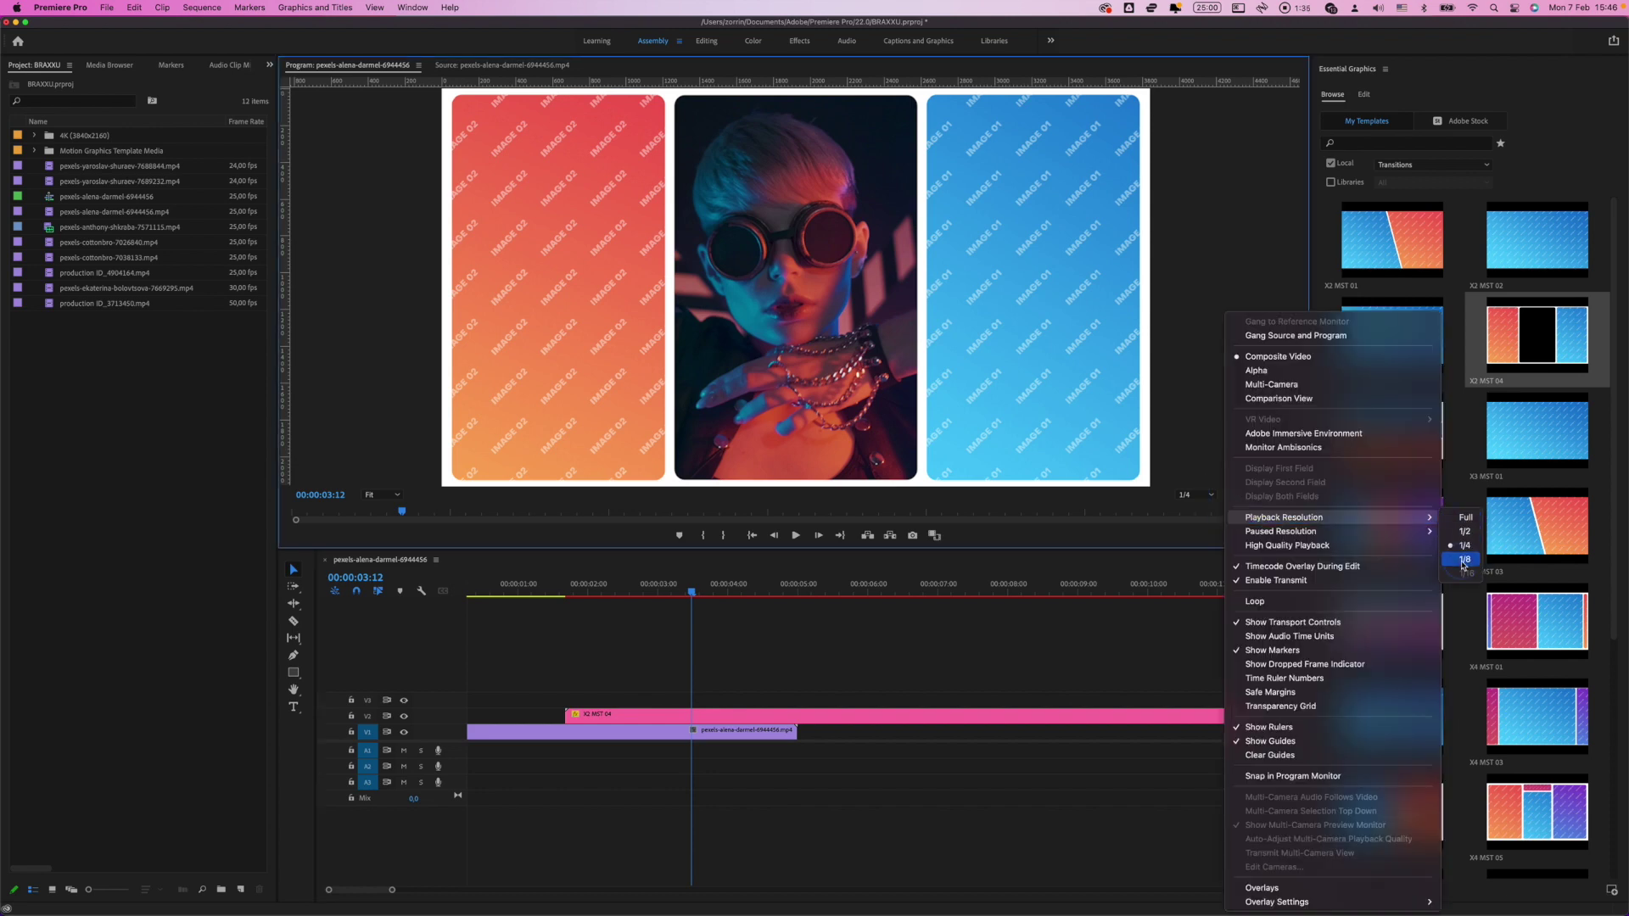
left_click(1464, 559)
left_click(1230, 498)
mouse_move(1300, 538)
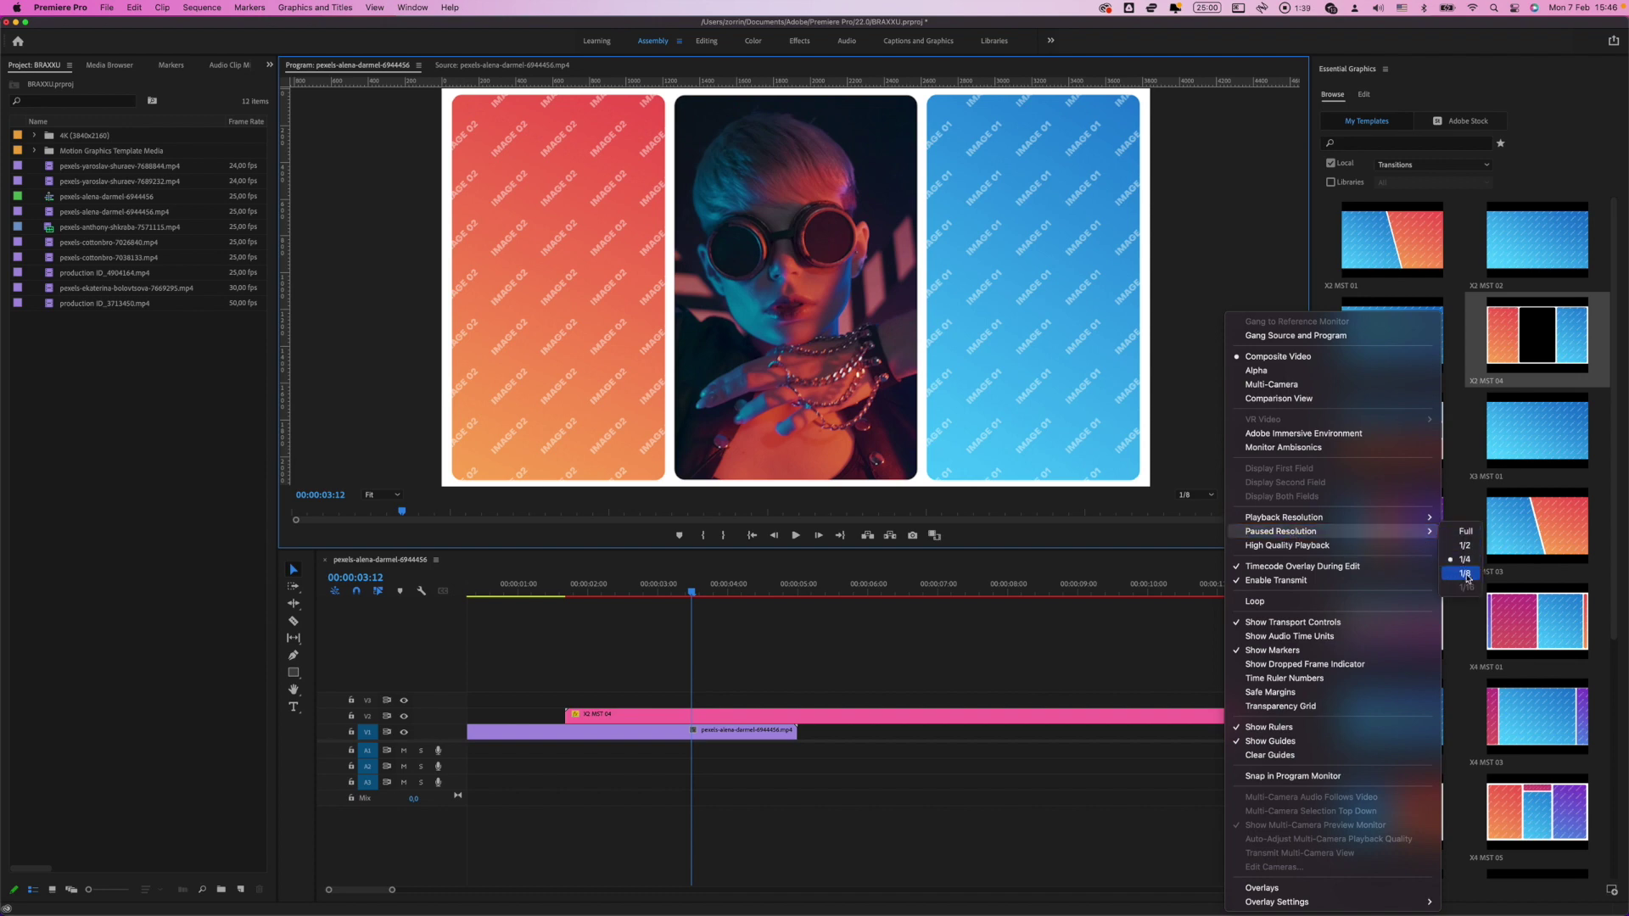
left_click(1465, 574)
- Play back the X2 MST 04 transition over the clip from 00:00:01:08
left_click_drag(691, 592, 541, 598)
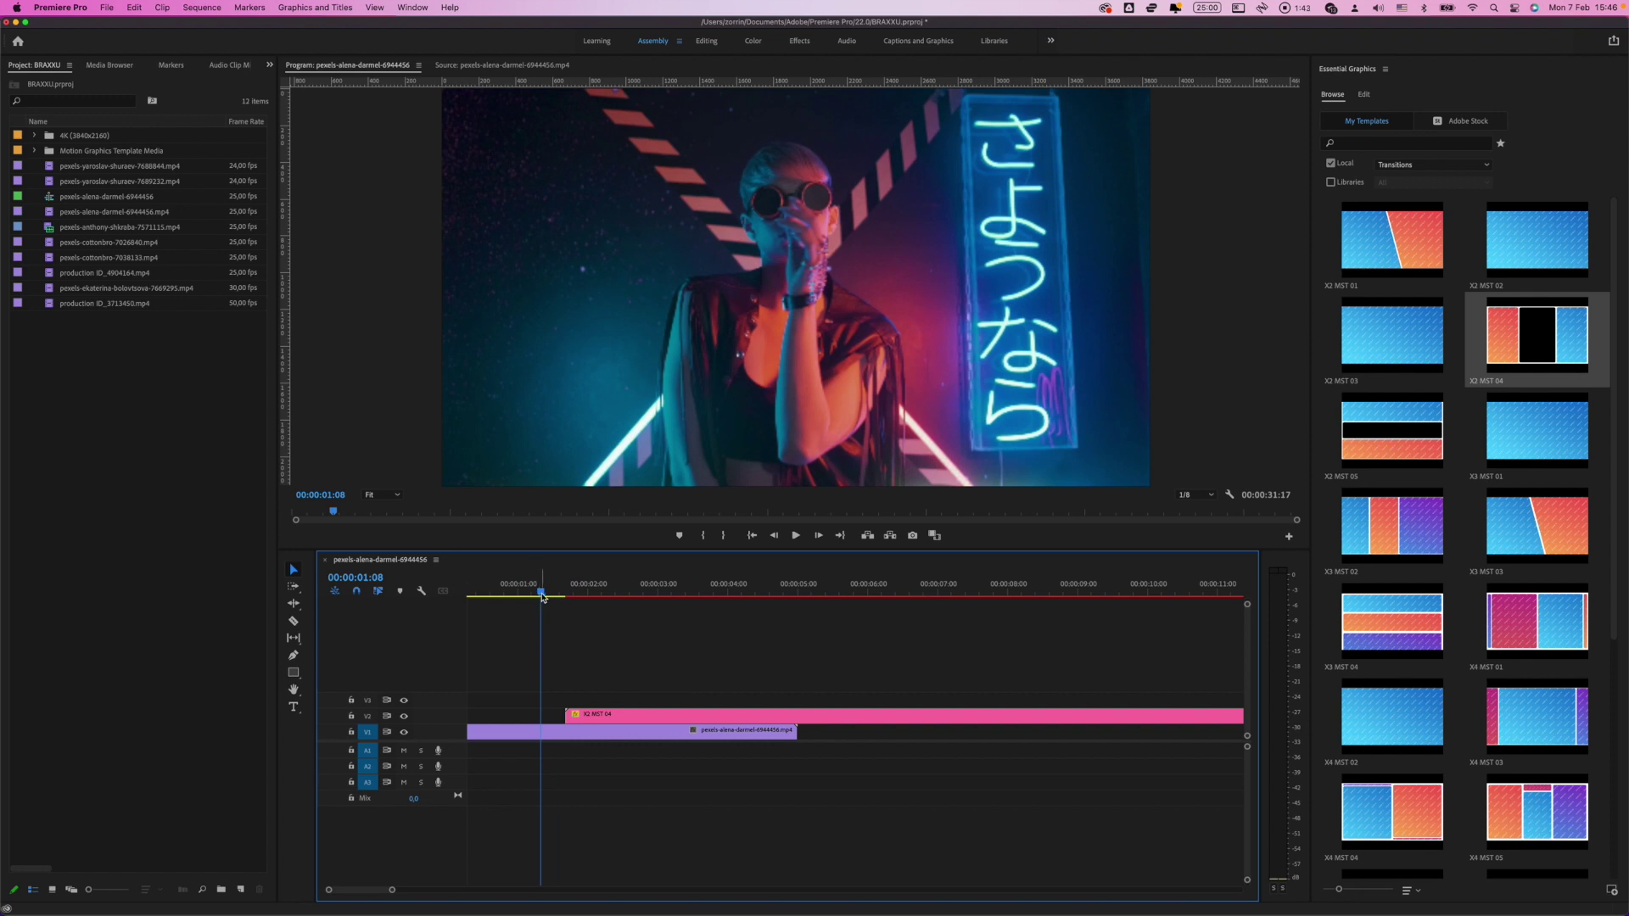
key("space")
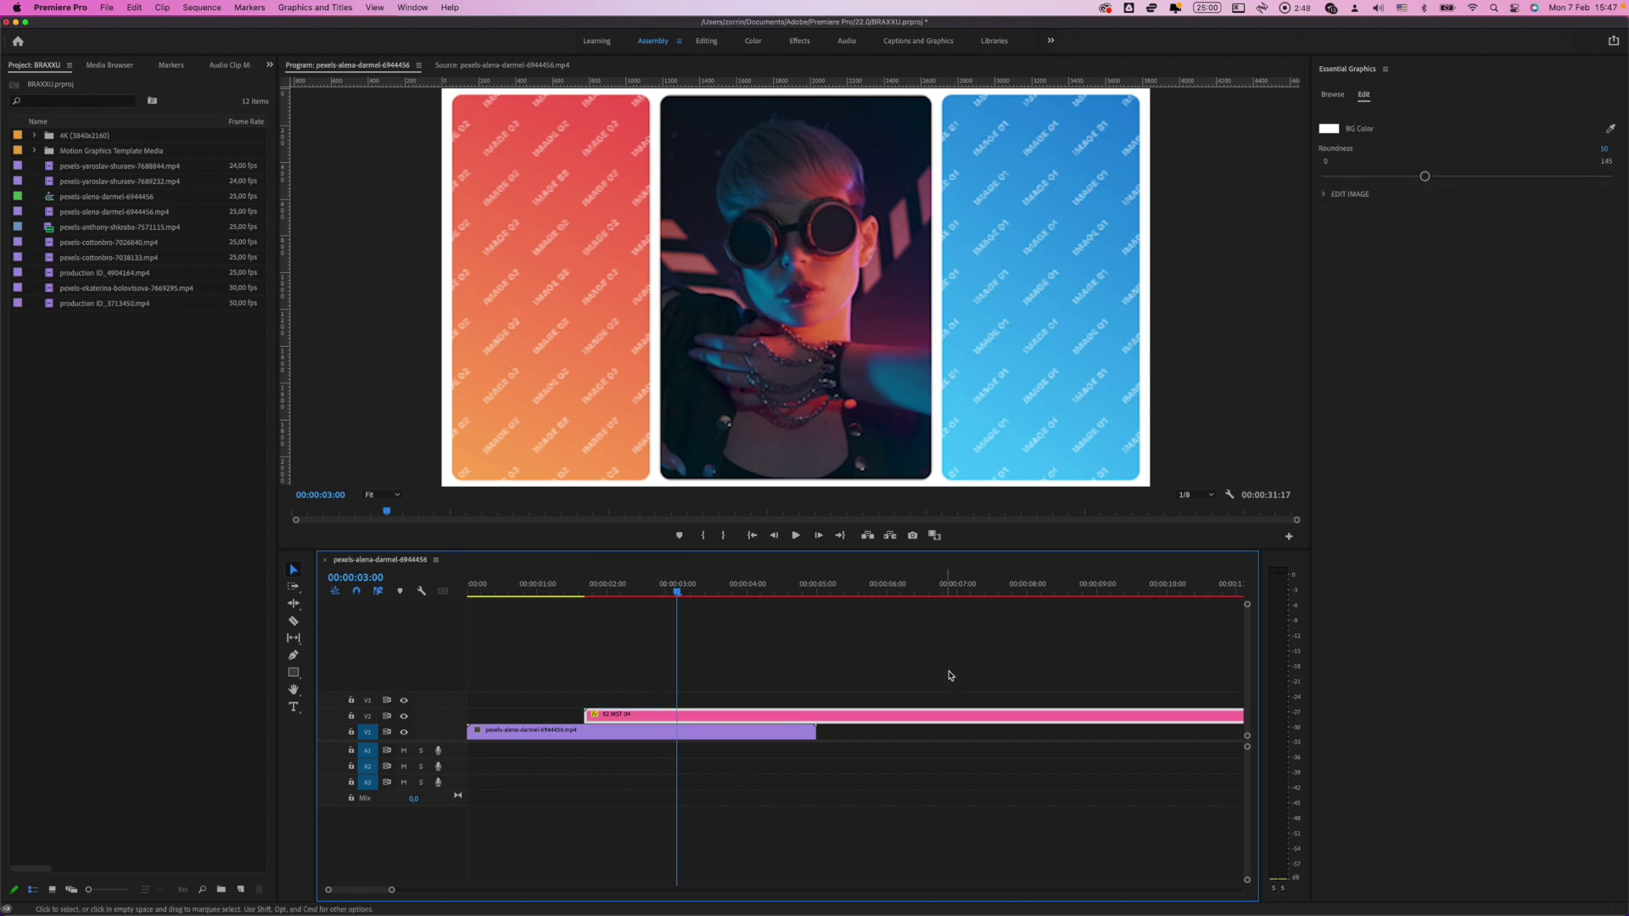
- Fill image placeholder PH 01 of the X2 MST 04 transition with the photo of the woman in a pink floral top from the 4K bin
left_click(1325, 197)
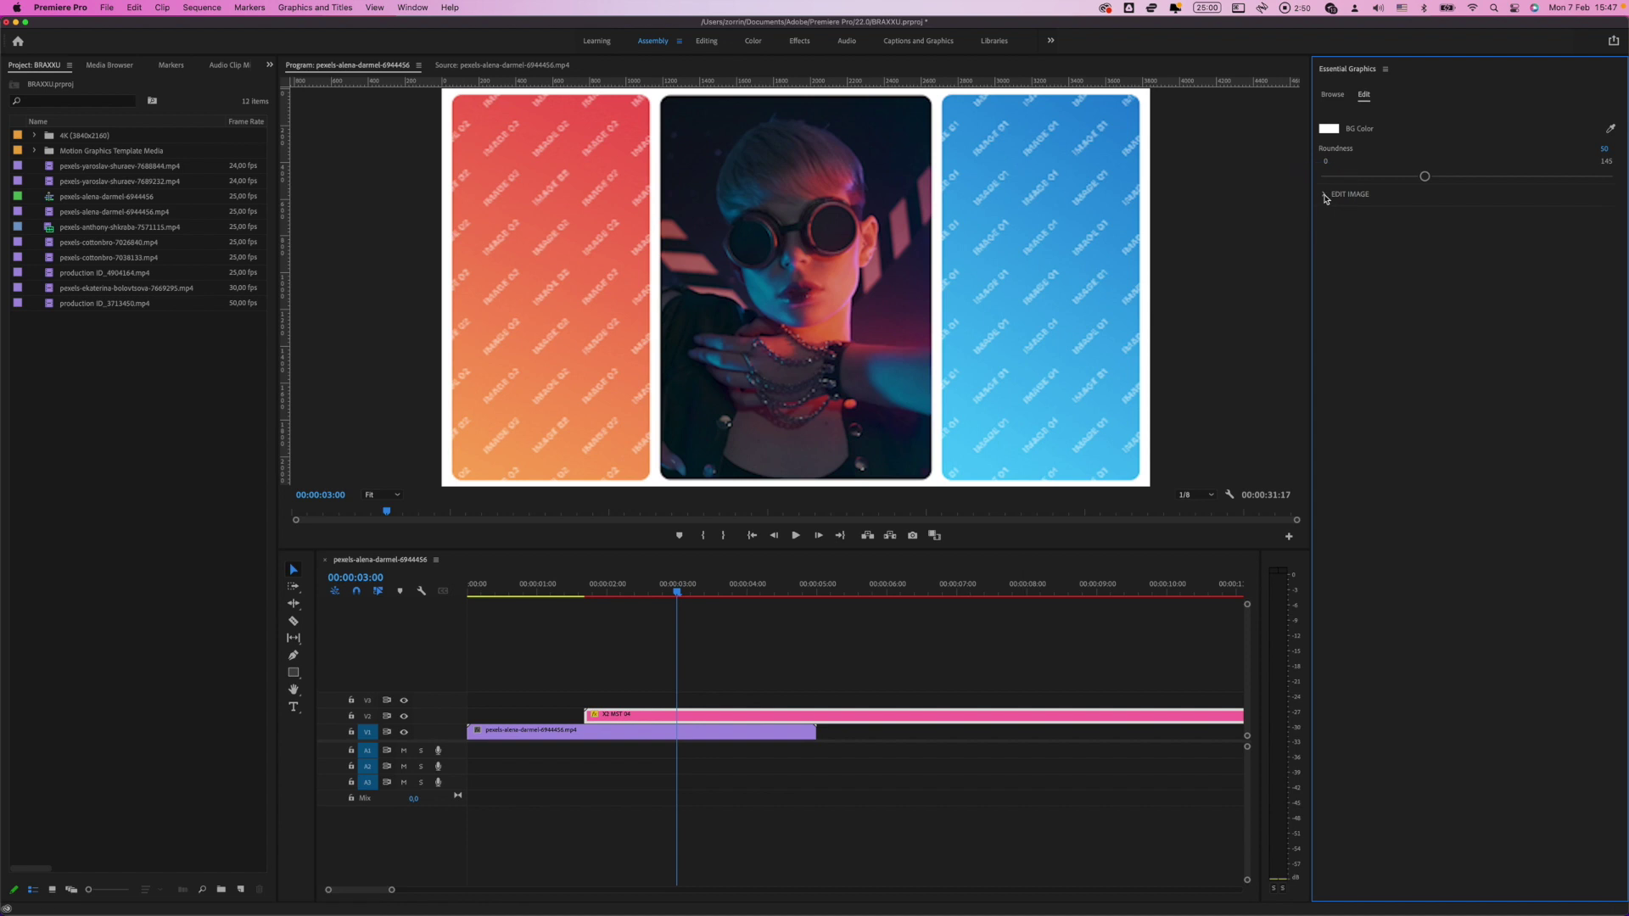
left_click(1325, 196)
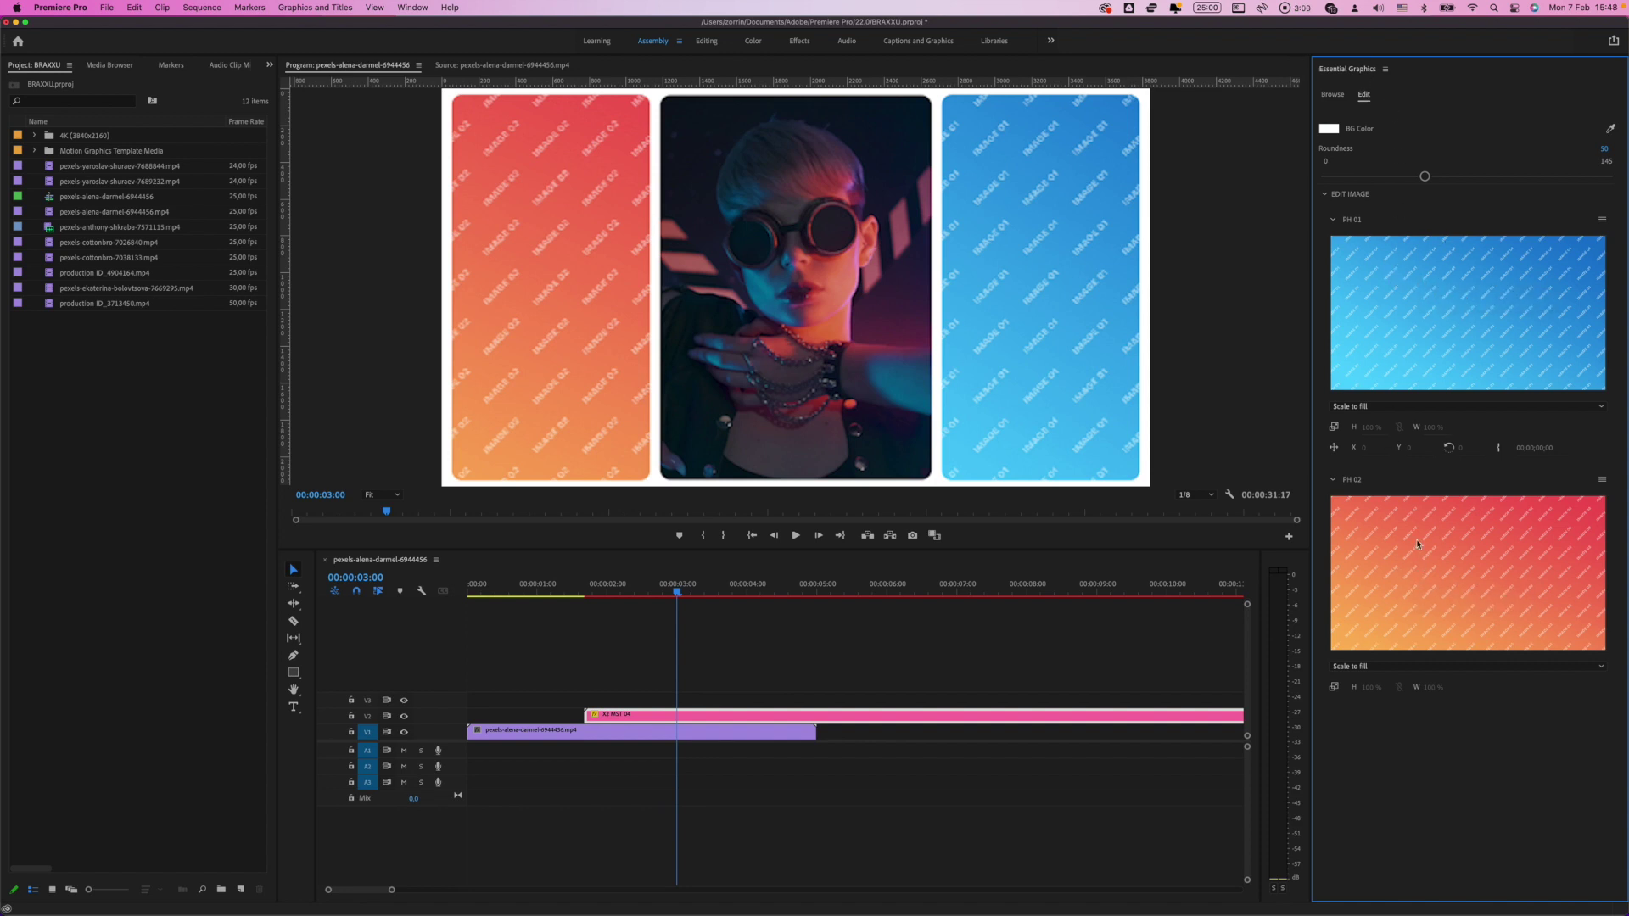
left_click(34, 135)
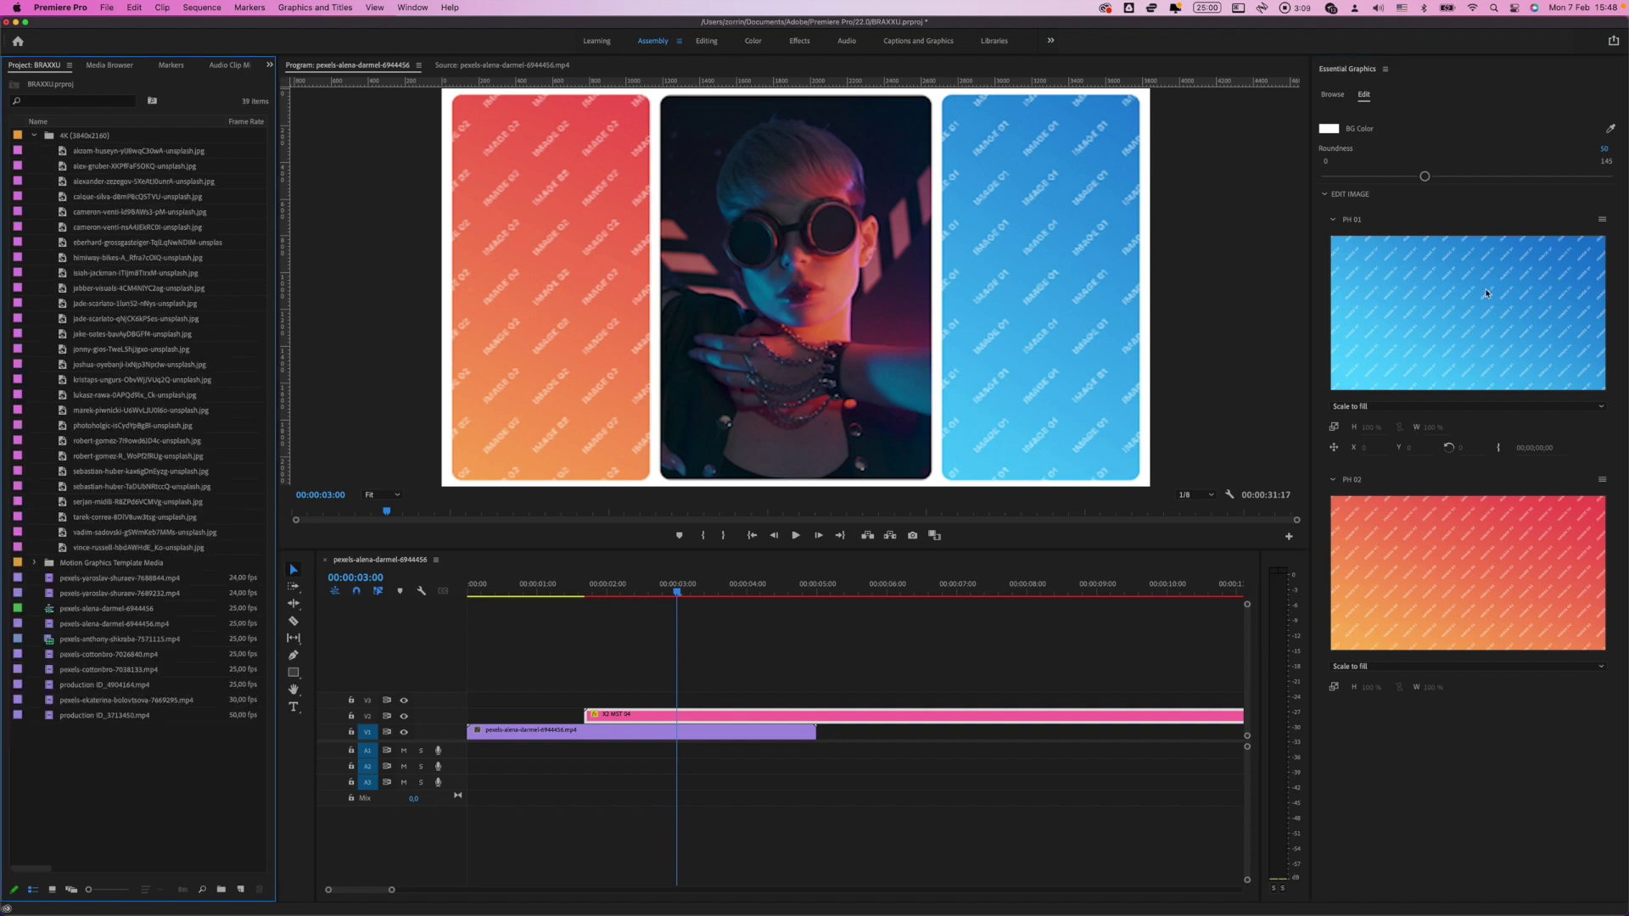
left_click(78, 275)
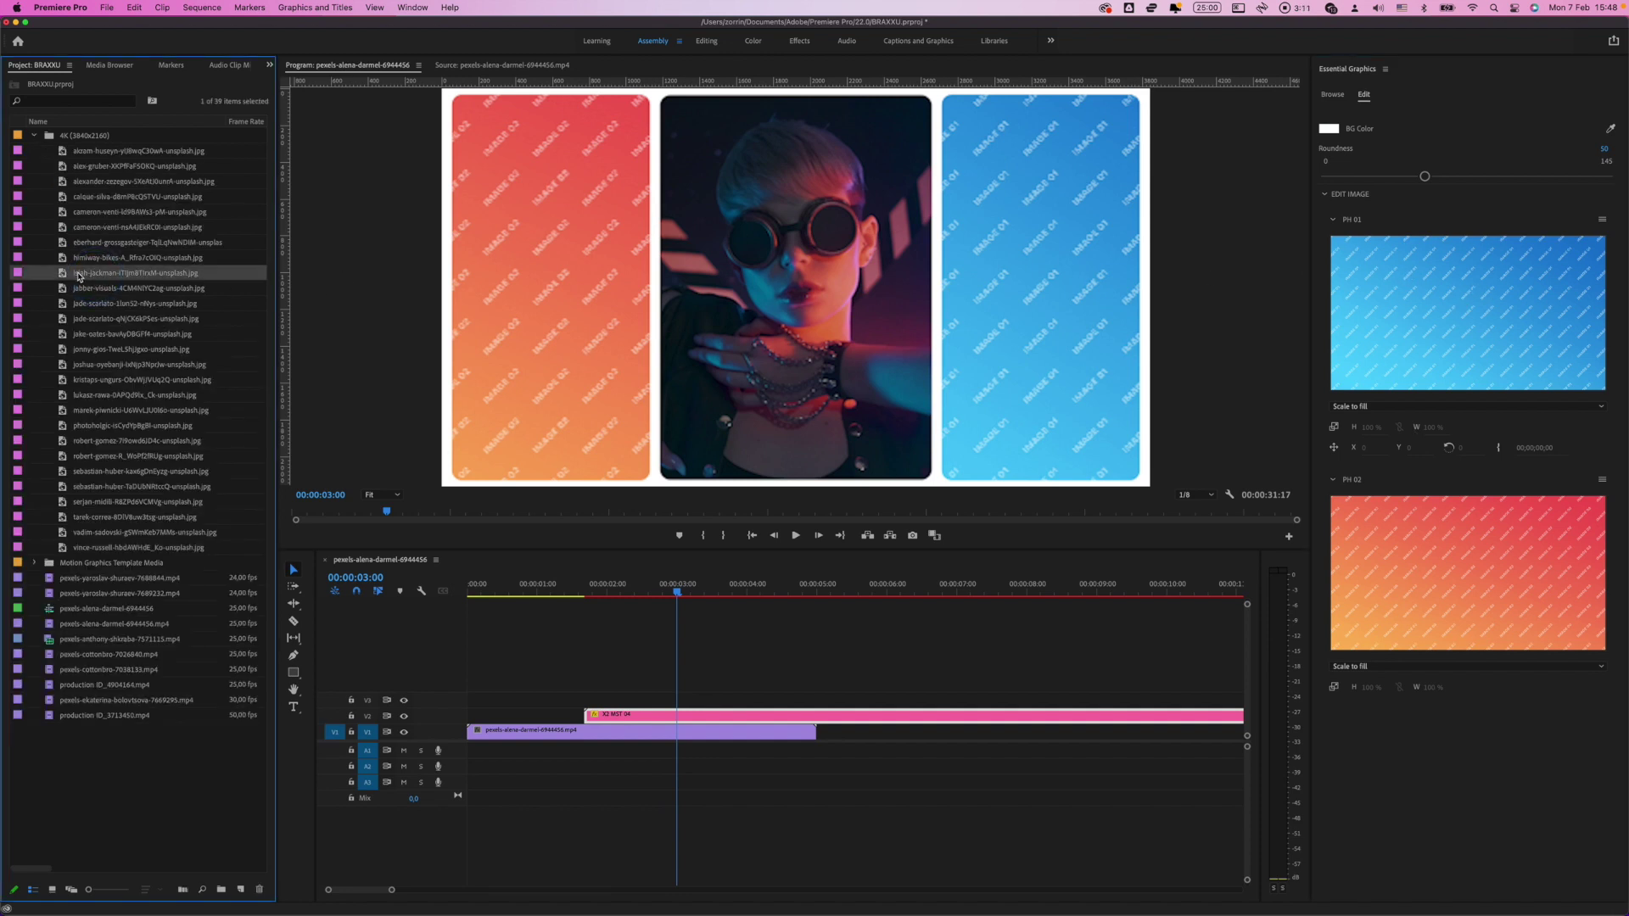
left_click_drag(63, 276, 1450, 327)
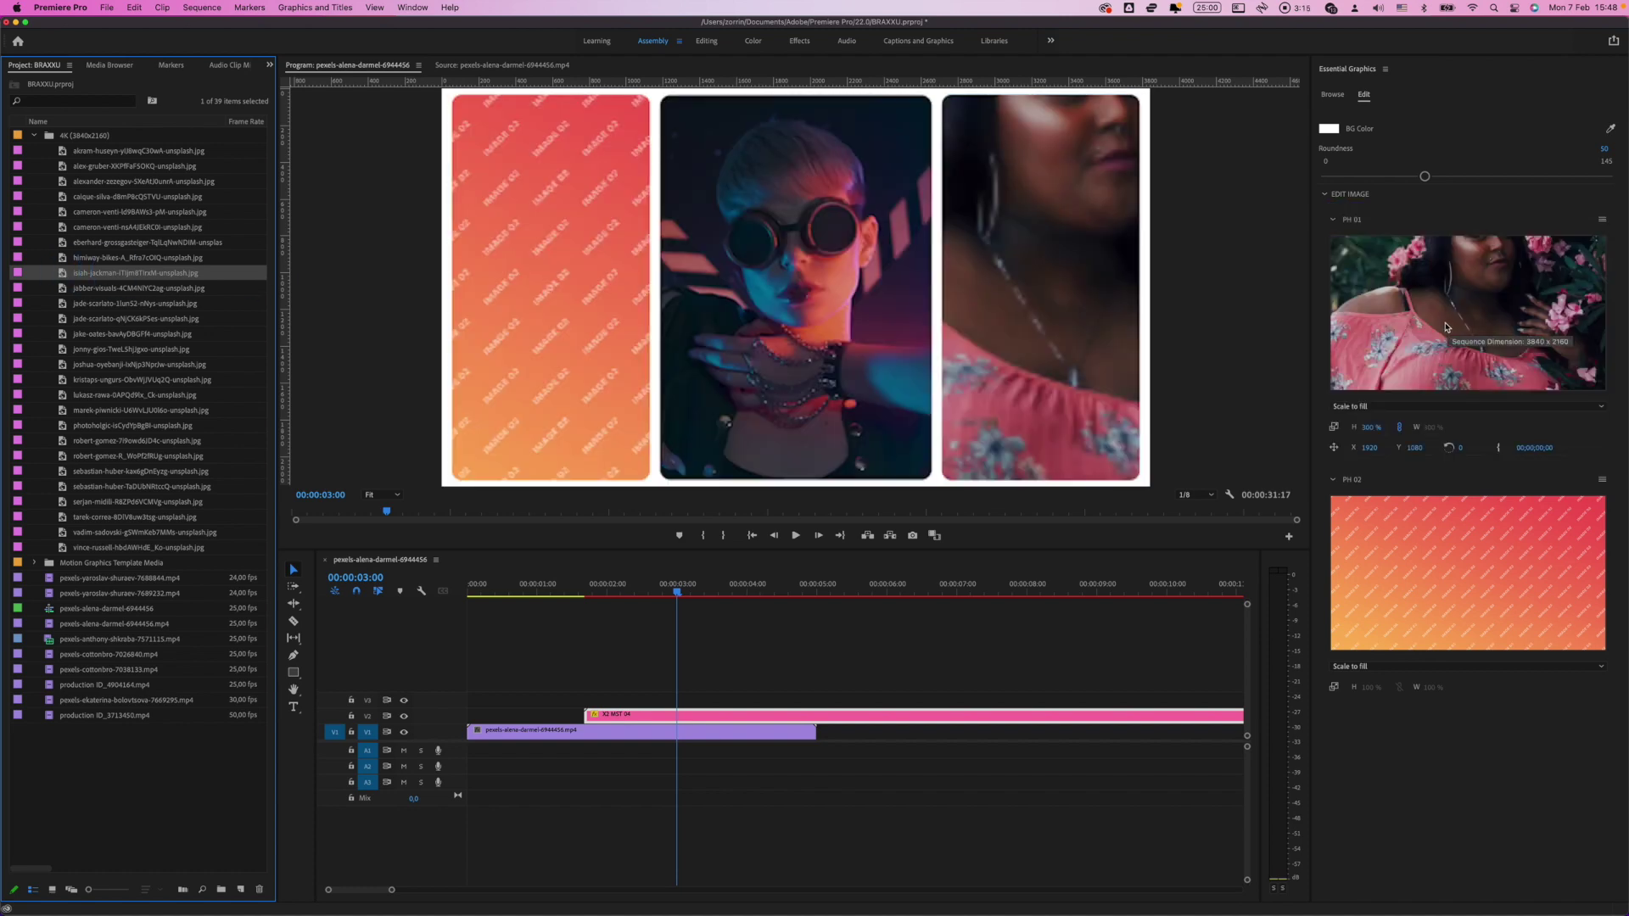
key("Down")
key("Down")
- Set PH 01 to Scale to fit, then at 00:00:04:10 enlarge the photo to 159% and shift its X position to 1952
left_click(1392, 407)
left_click(1398, 429)
left_click(1397, 406)
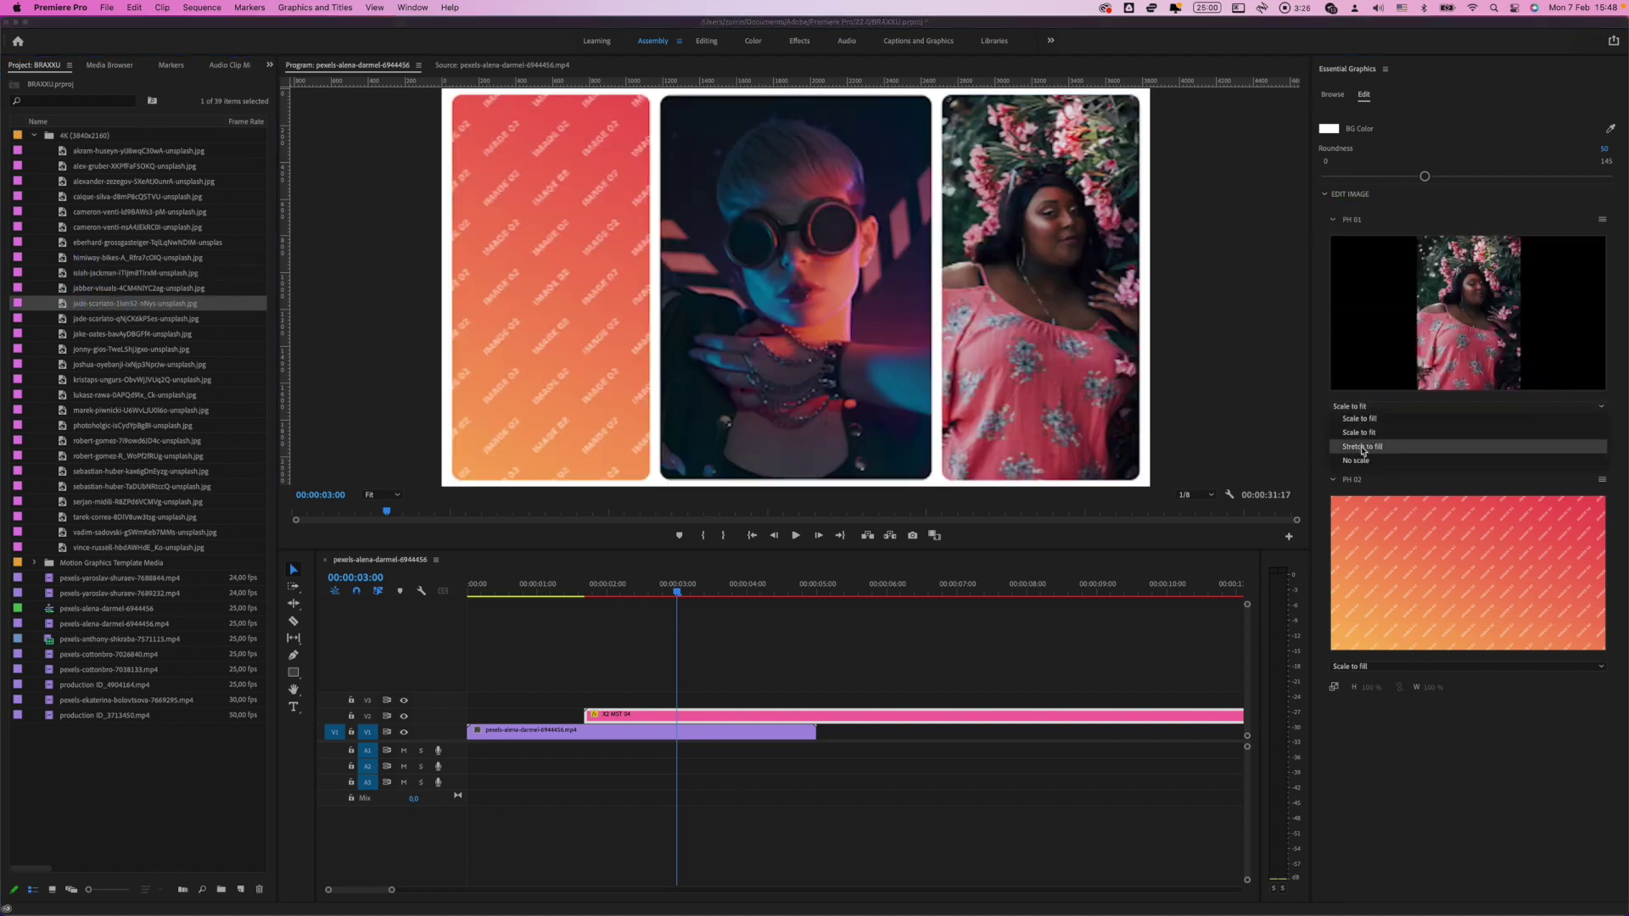
left_click(660, 584)
left_click_drag(659, 584, 775, 583)
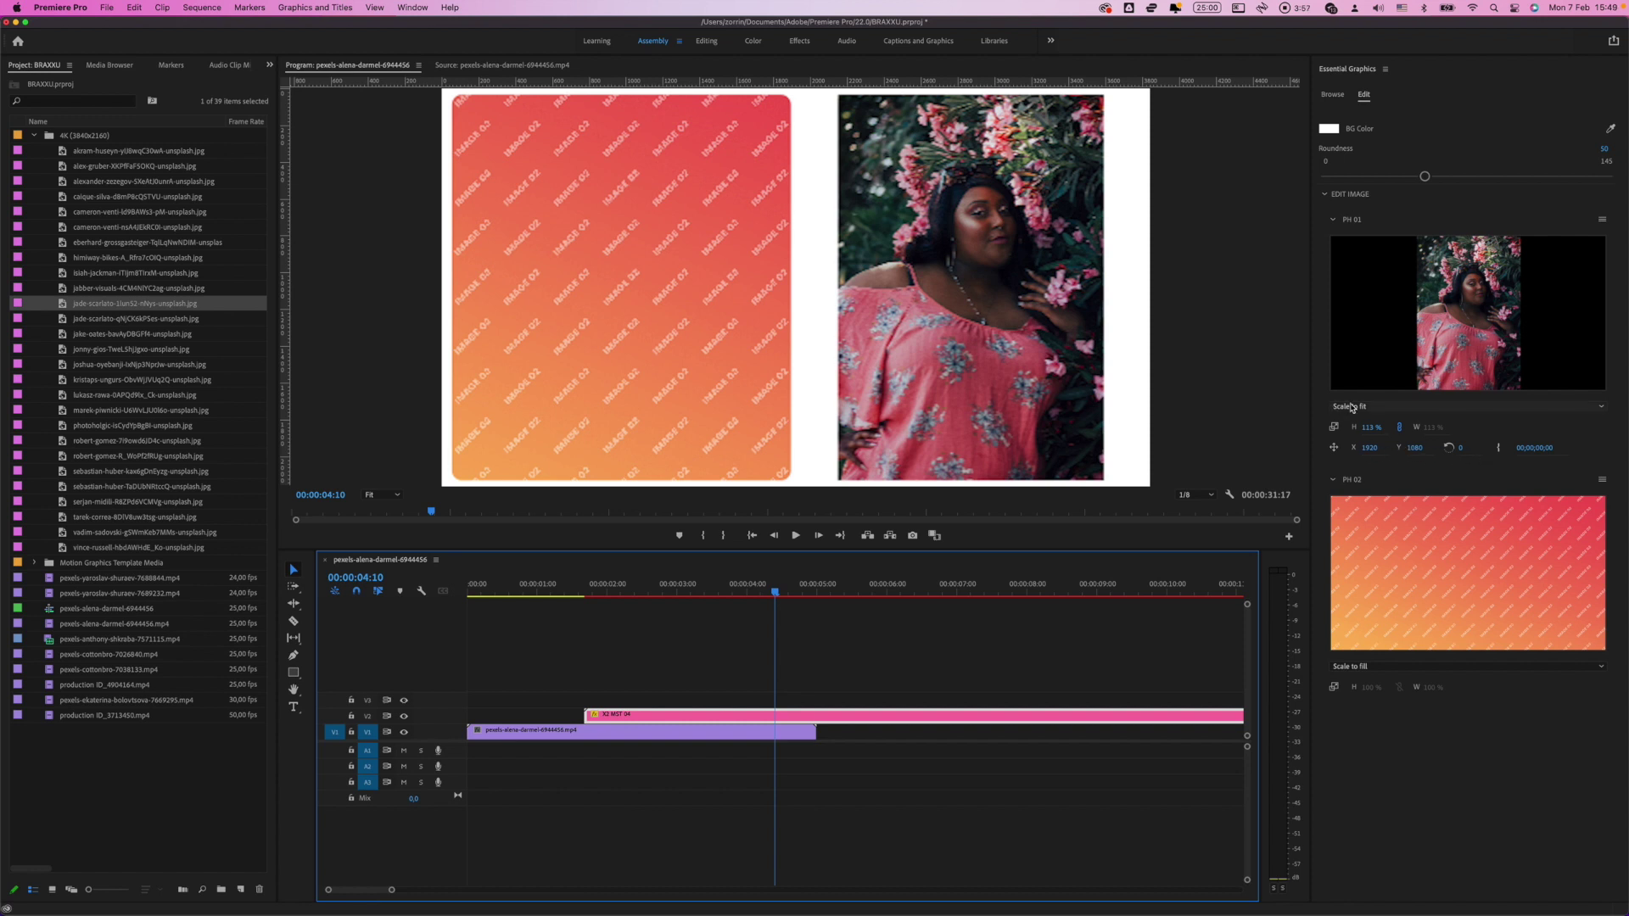
left_click_drag(1369, 428, 1398, 430)
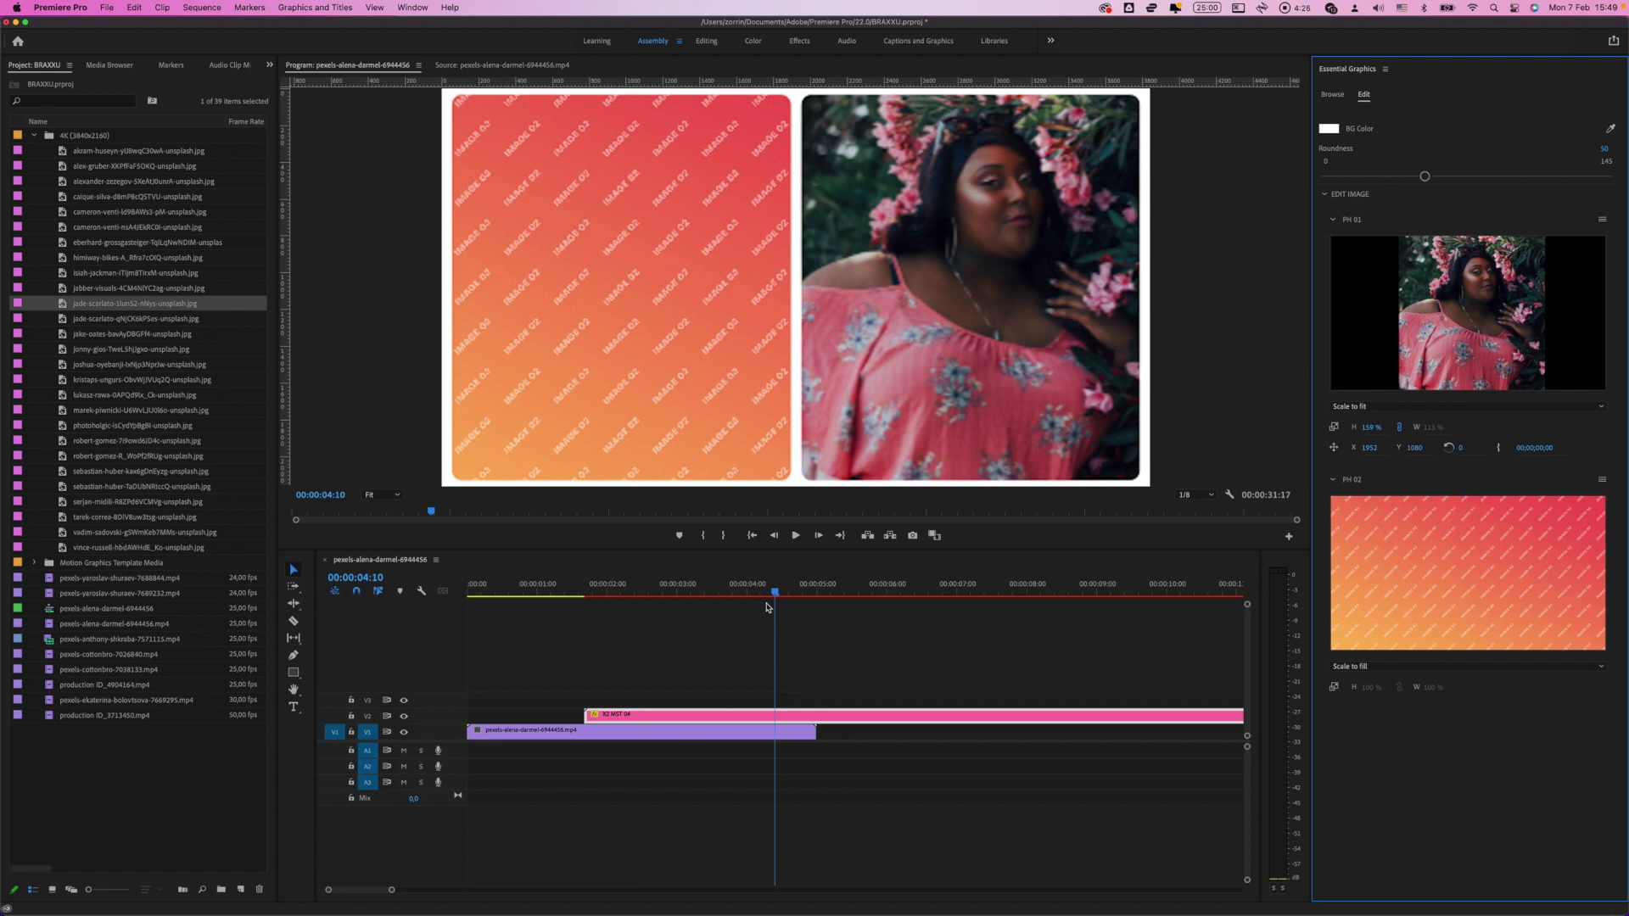
- Fill placeholder PH 02 with pexels-ekaterina-bolovtsova-7669295.mp4 and open that placeholder in the timeline
left_click(53, 672)
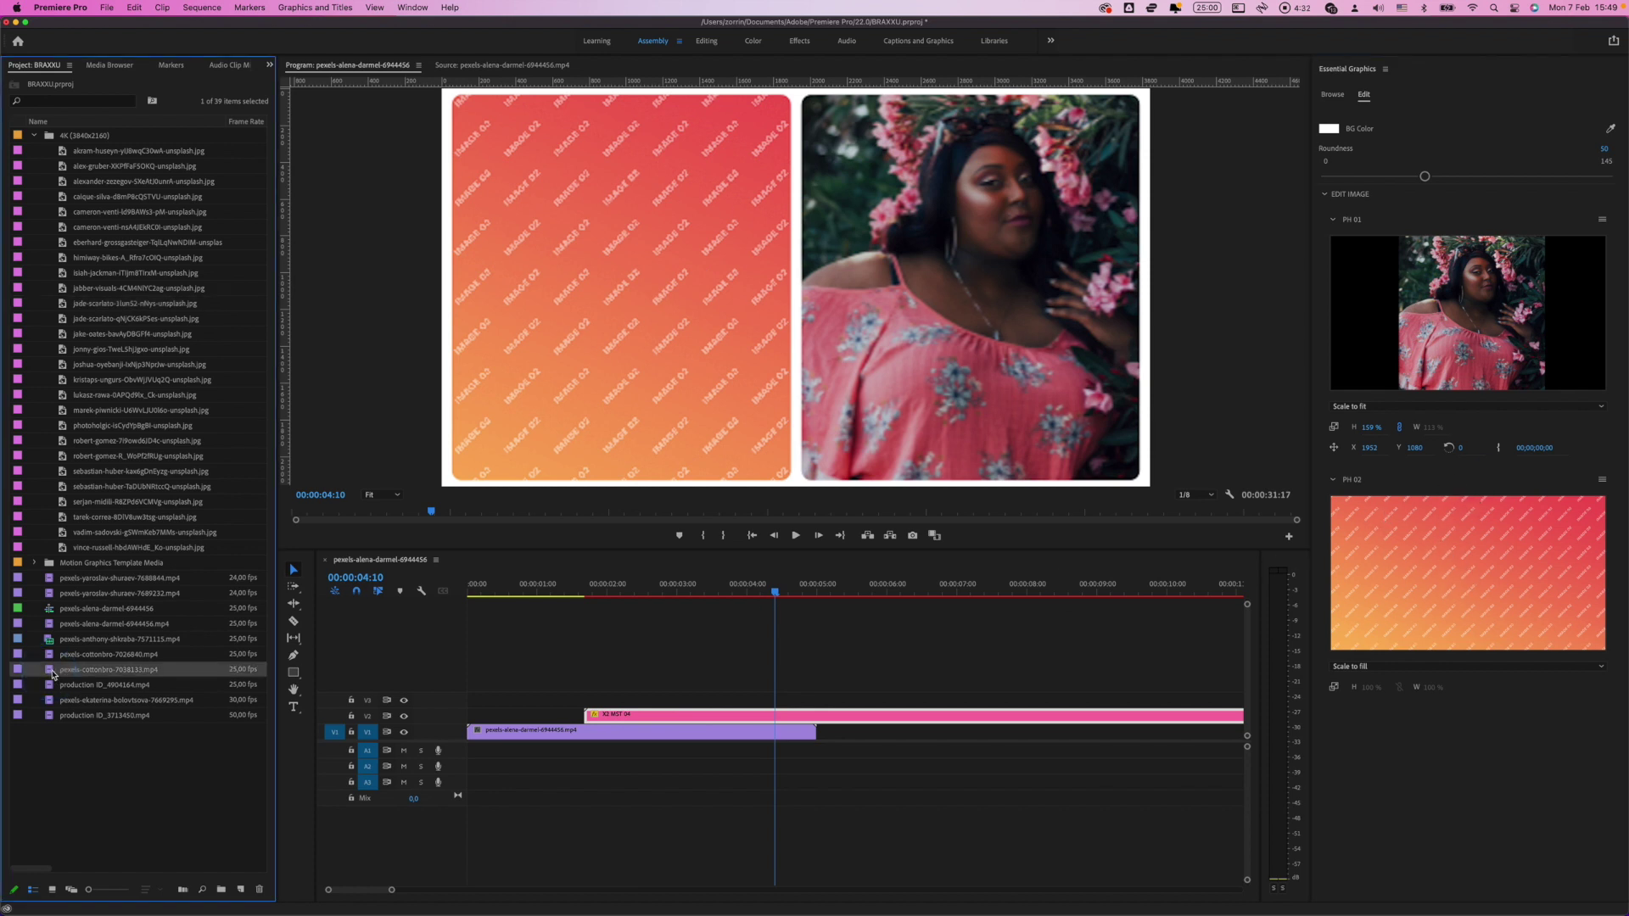
left_click_drag(53, 675, 1468, 567)
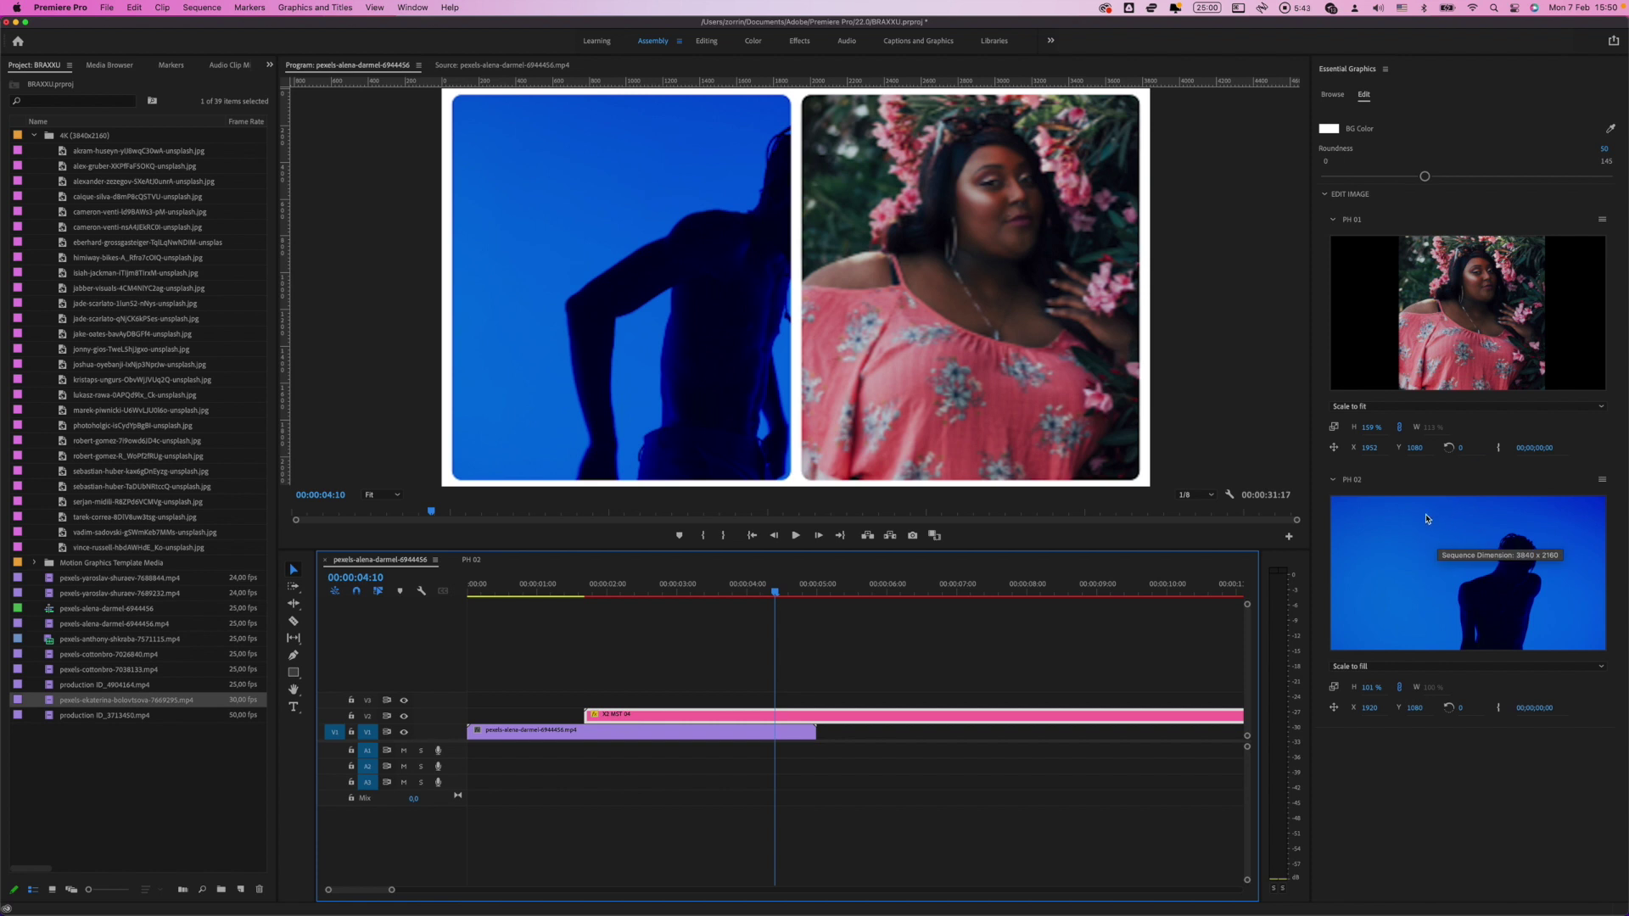
left_click(1603, 482)
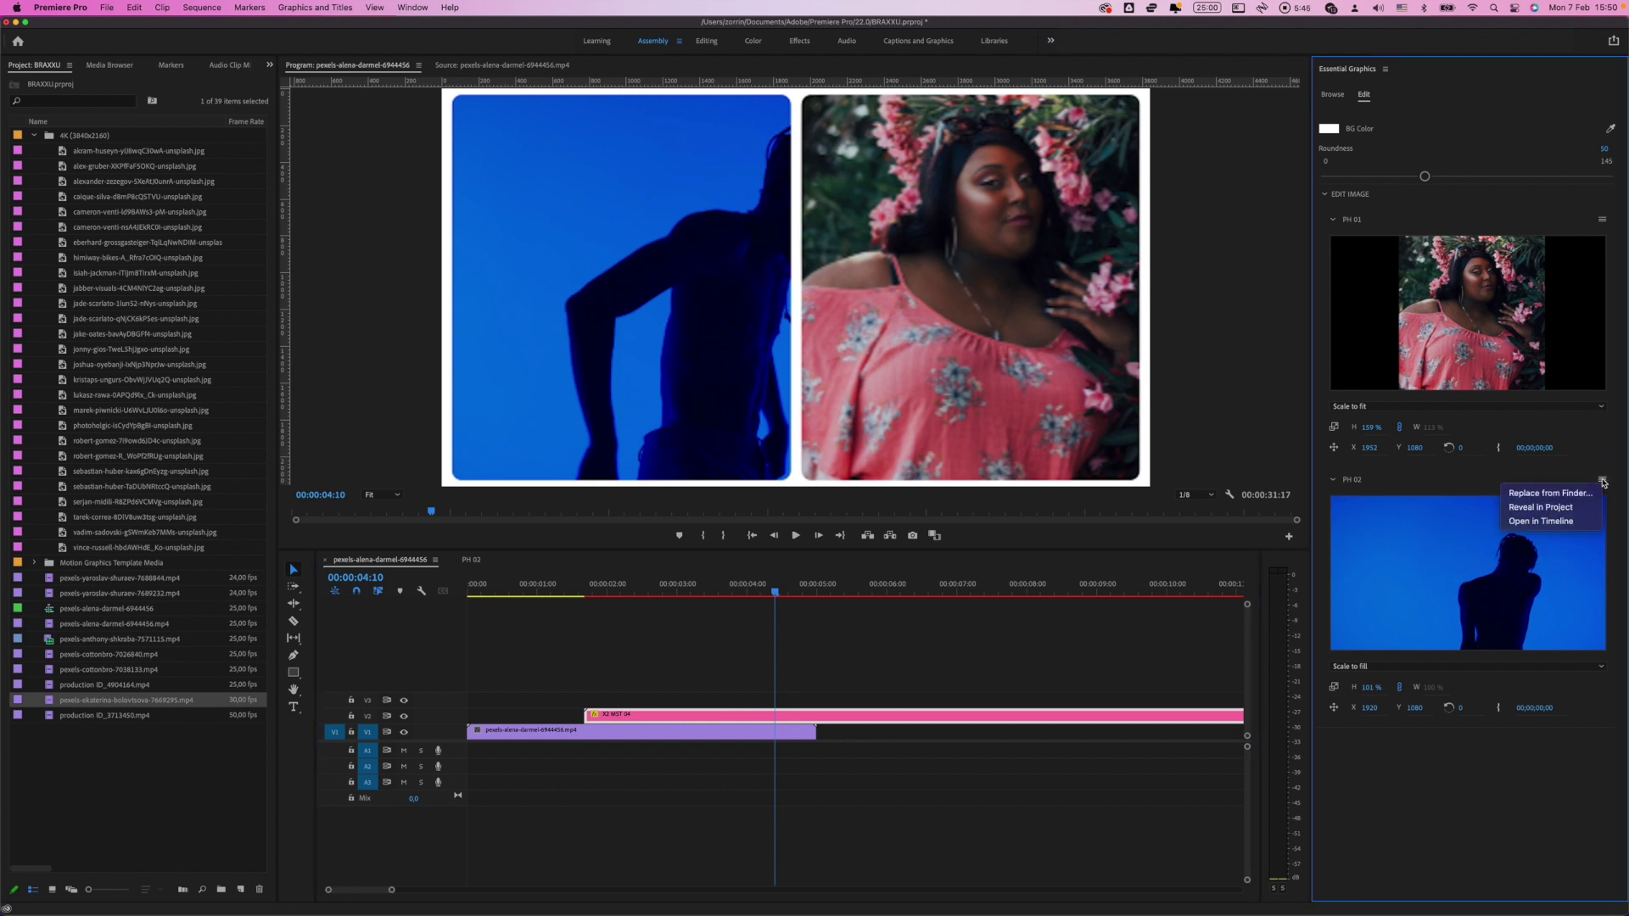
left_click(1523, 525)
- Scrub the PH 02 sequence to 00;00;04;24, enlarge its clip slightly, and return to the main sequence
left_click_drag(550, 595, 523, 628)
left_click(472, 732)
mouse_move(472, 732)
left_mouse_down()
mouse_move(542, 734)
mouse_move(490, 731)
left_mouse_up()
left_click(708, 373)
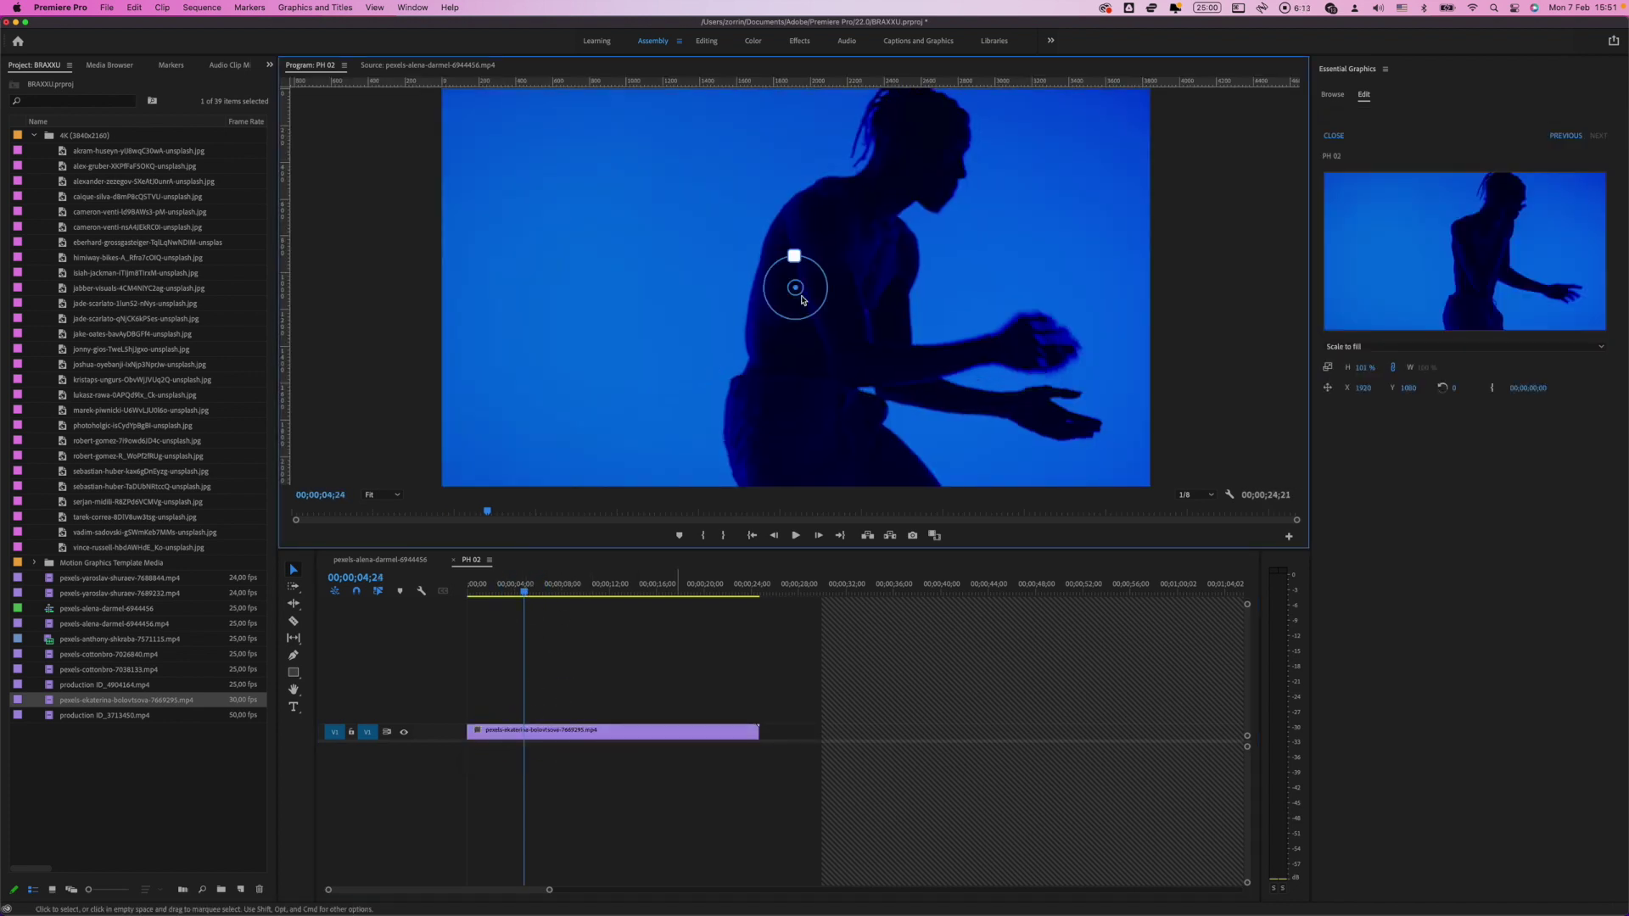
left_click_drag(797, 251, 806, 292)
key("super+z")
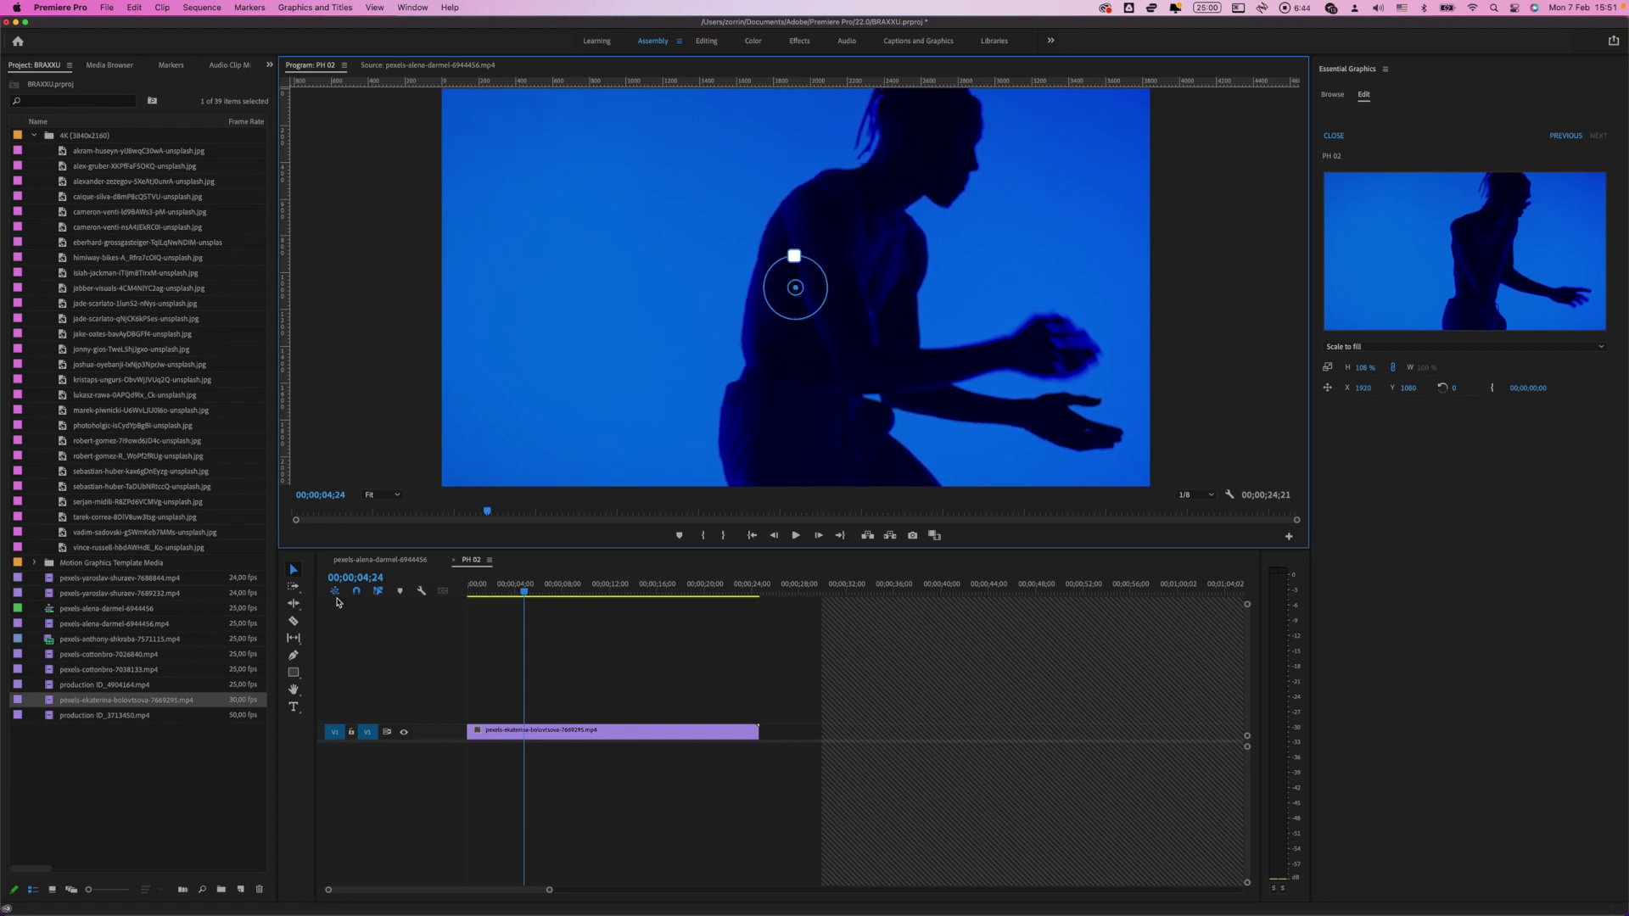
left_click(374, 562)
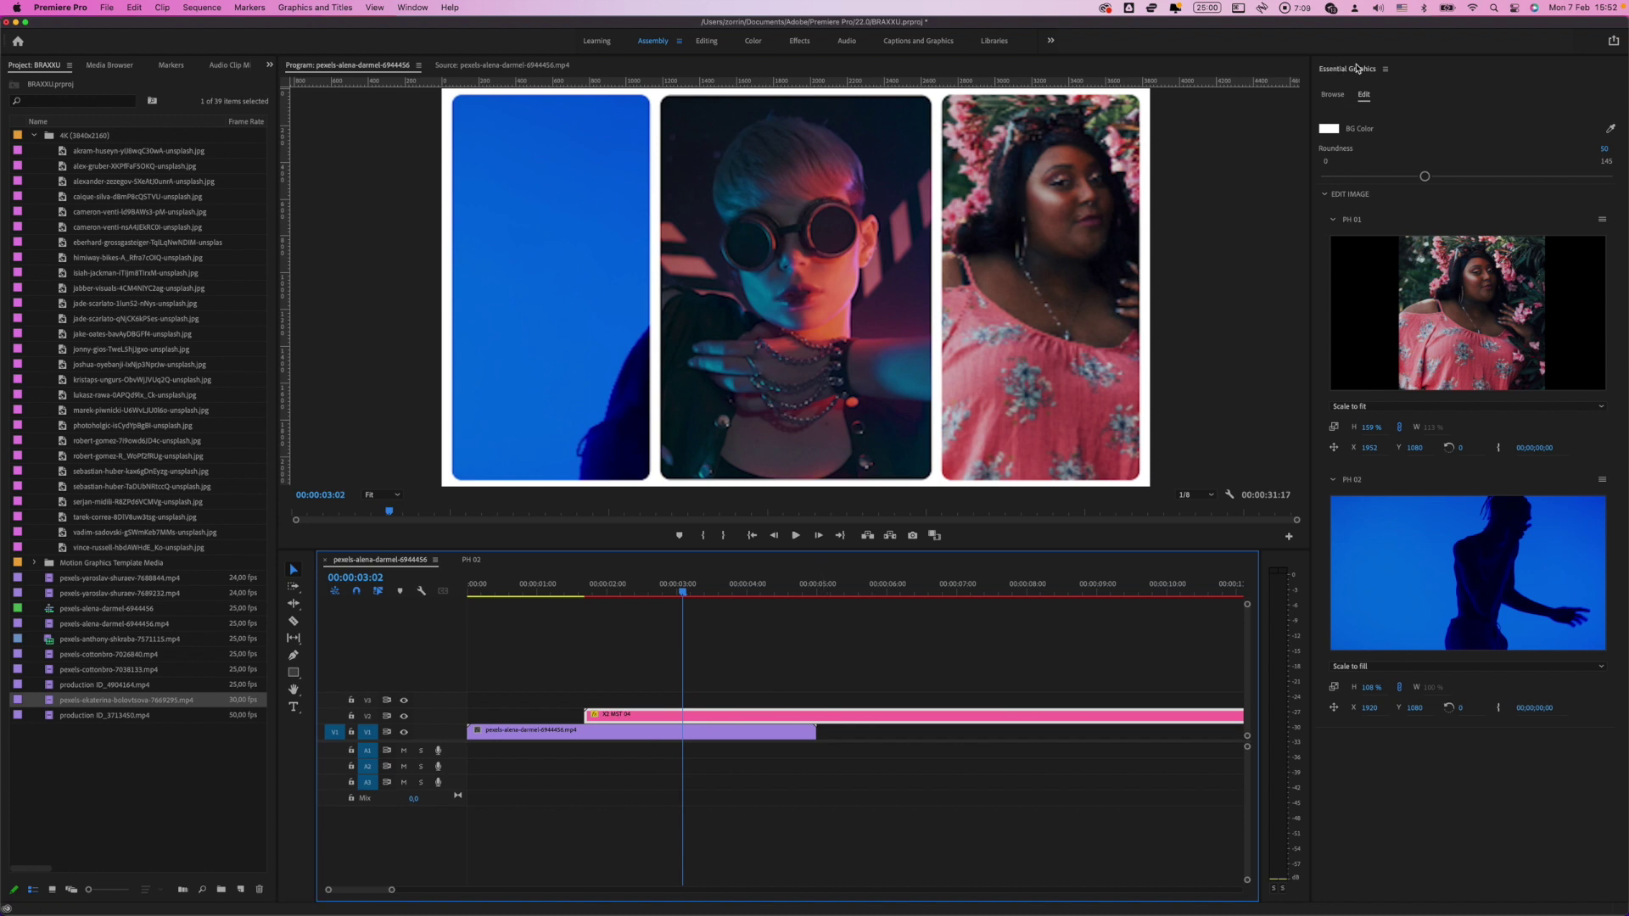
- Set the X2 MST 04 transition's BG Color to black (000000) and its Roundness to 37
left_click(1330, 129)
left_click_drag(674, 412, 645, 376)
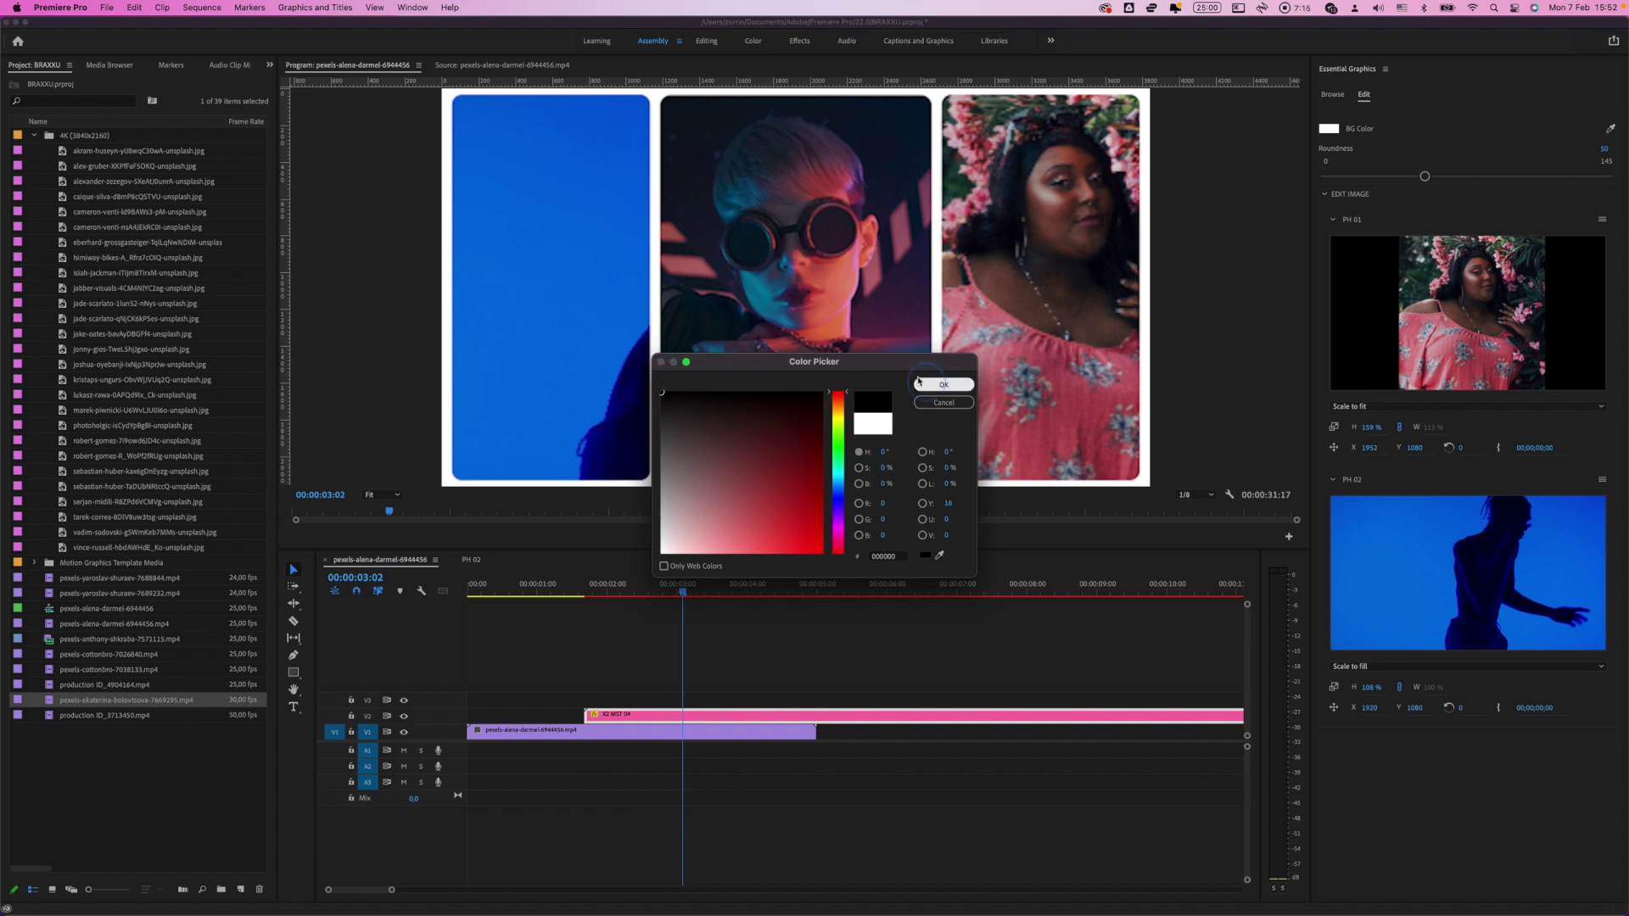
left_click(943, 385)
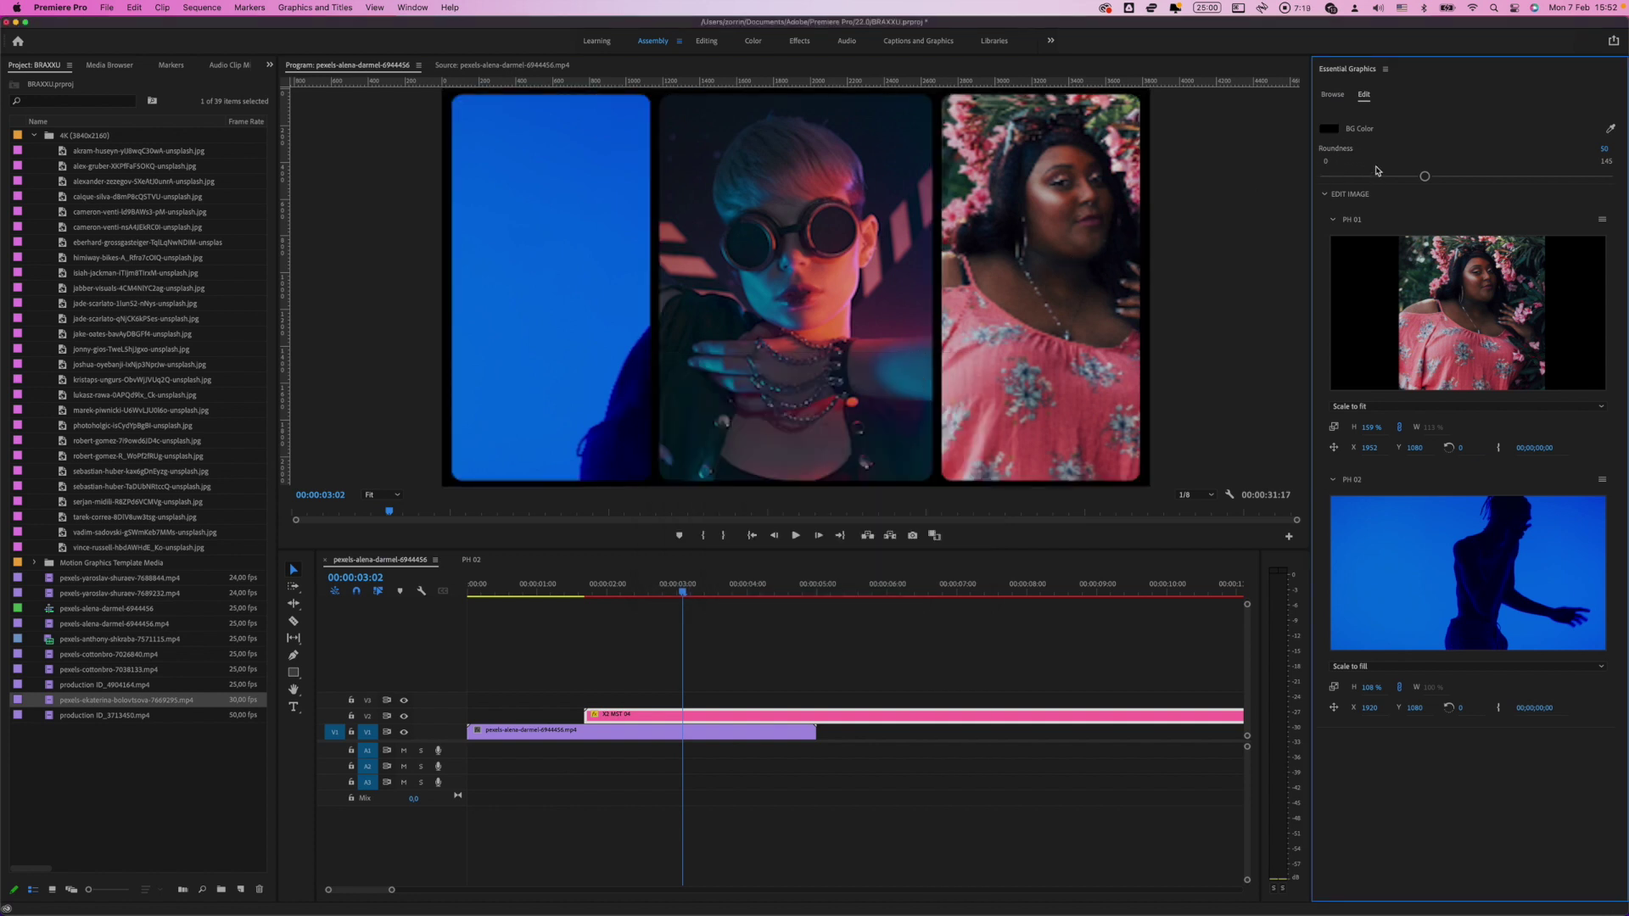
left_click_drag(1423, 179, 1327, 176)
left_click_drag(1328, 179, 1400, 178)
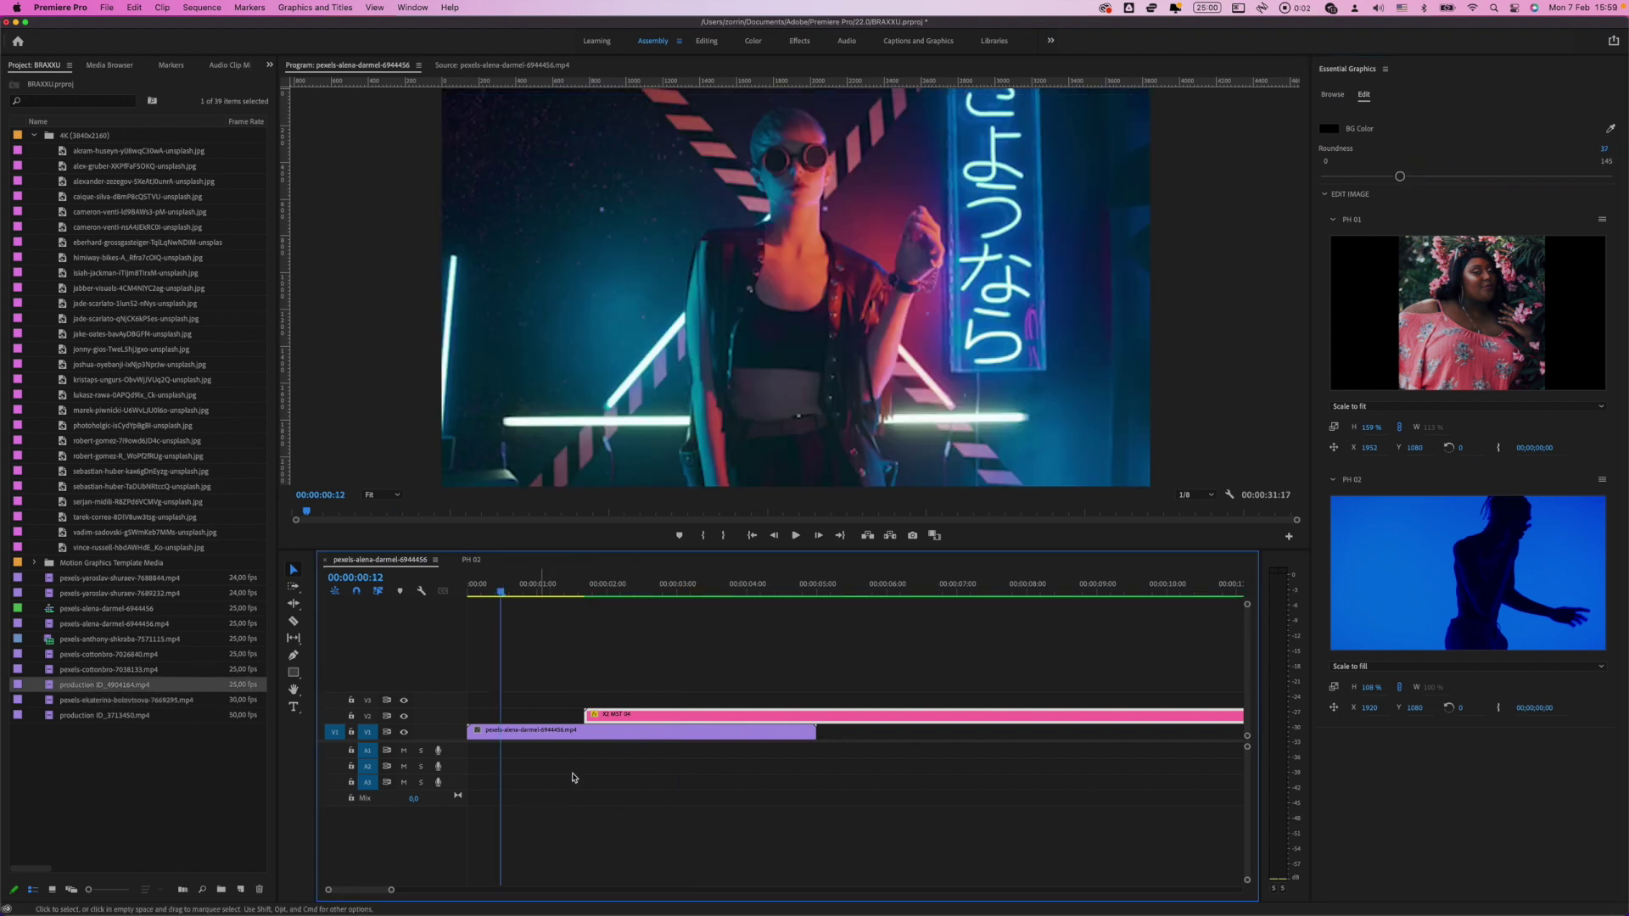
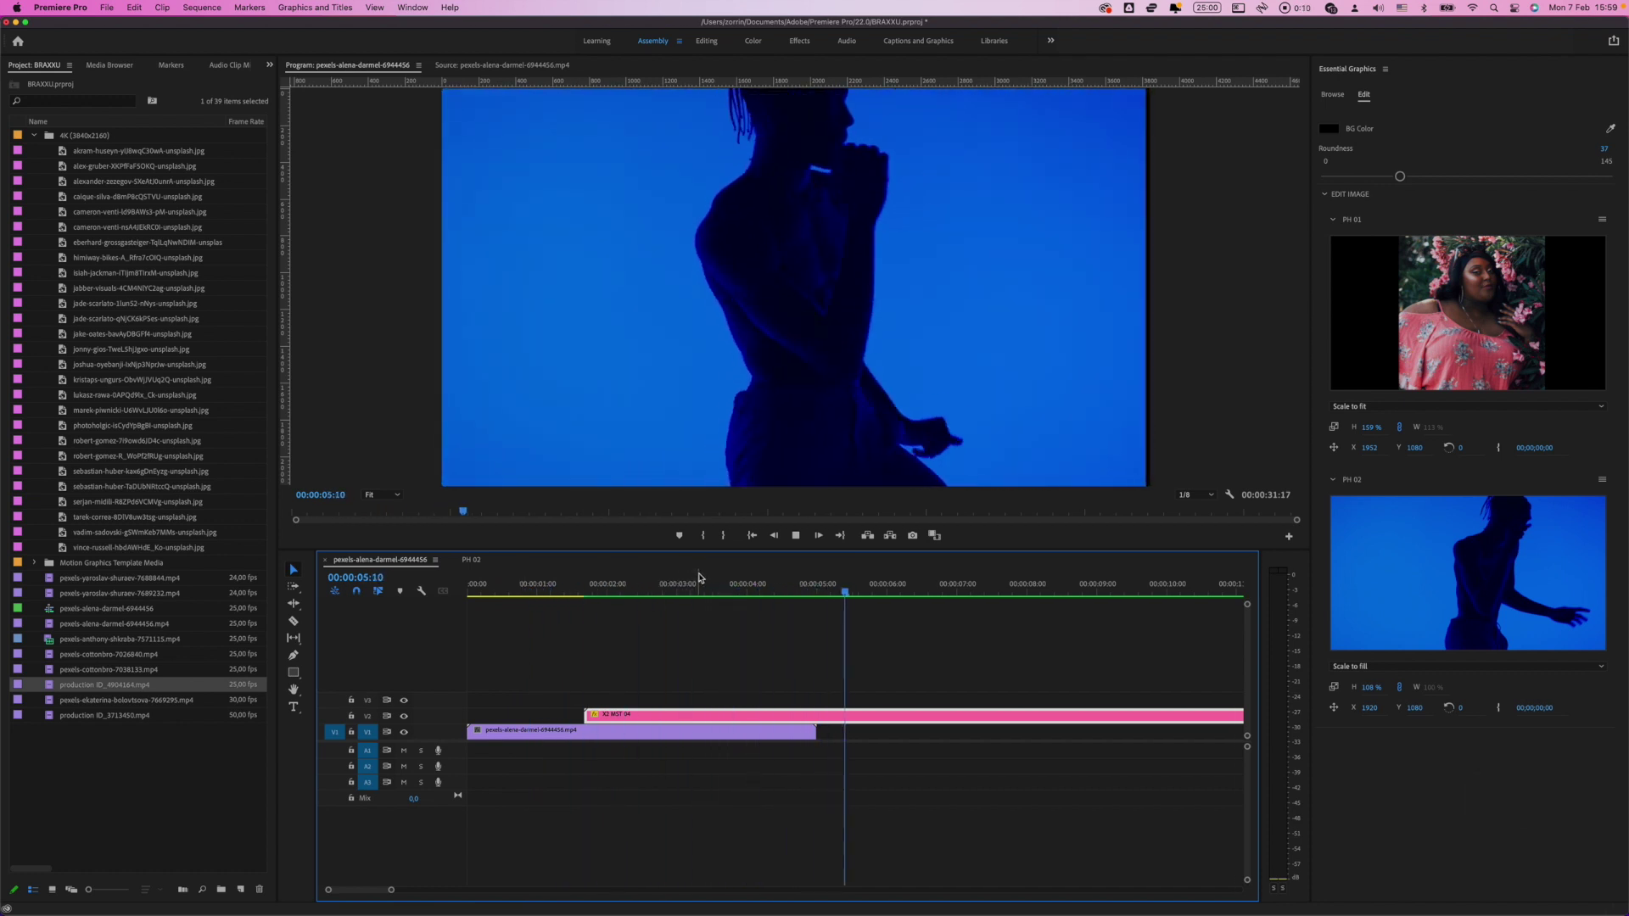
- Play back the customized transition and park the playhead at 00:00:06:14
key("space")
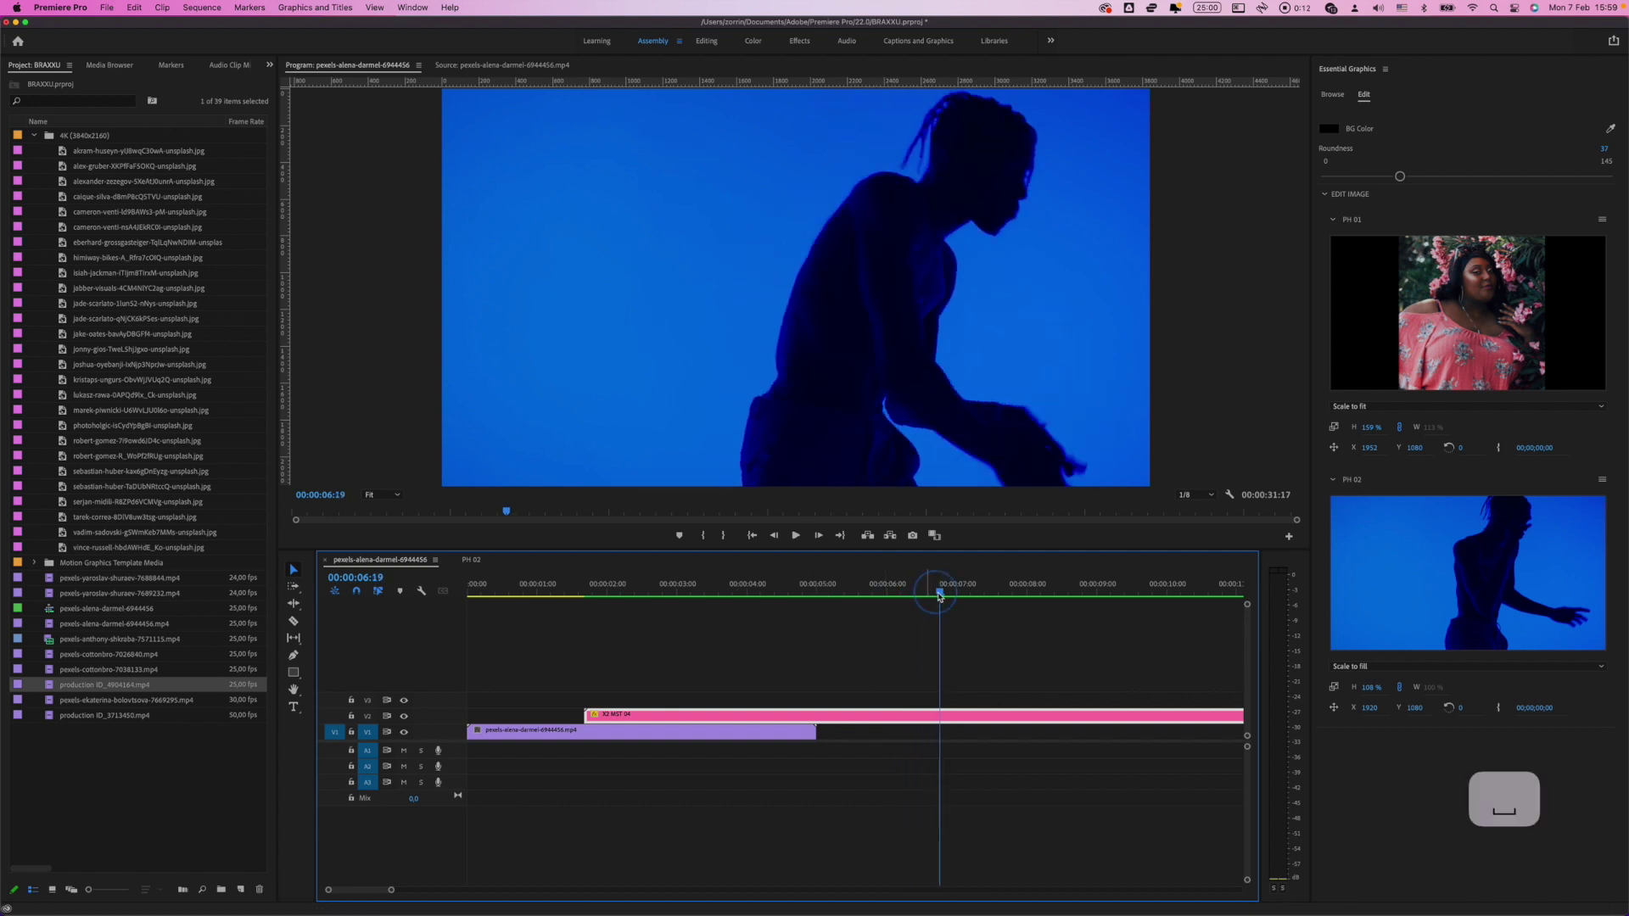
key("Left")
key("Left")
key("Left")
key("Left")
key("Left")
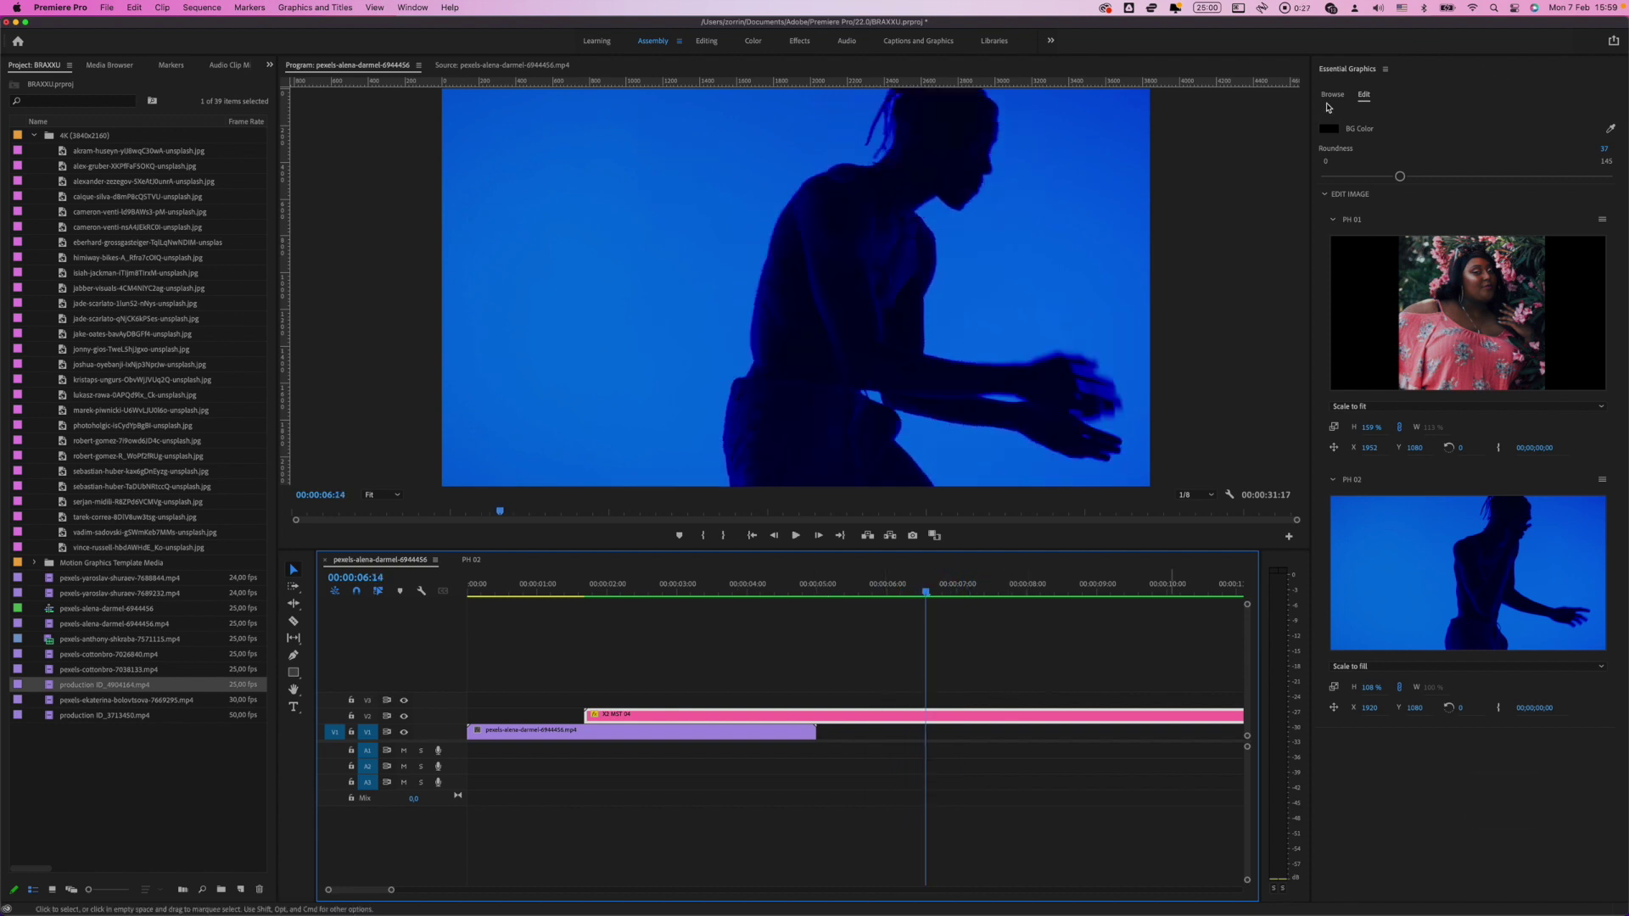
- Place the X2 MST 05 transition template on track V3, starting at the playhead at 00:00:06:14
left_click(1333, 97)
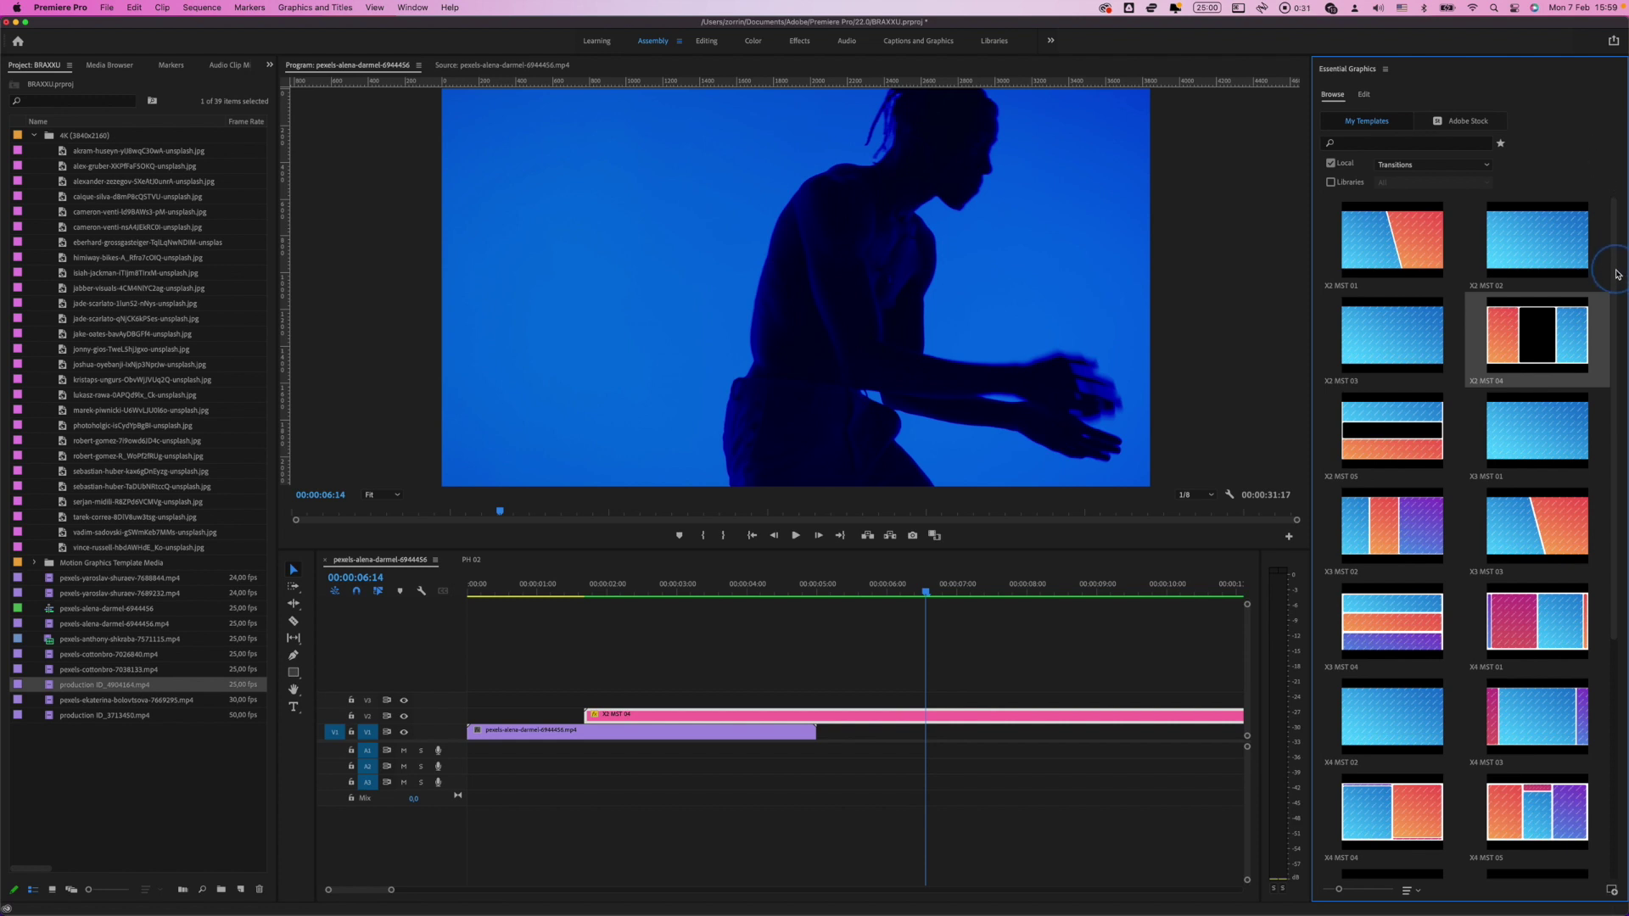
left_click(1616, 362)
left_click(1413, 164)
left_click(1409, 206)
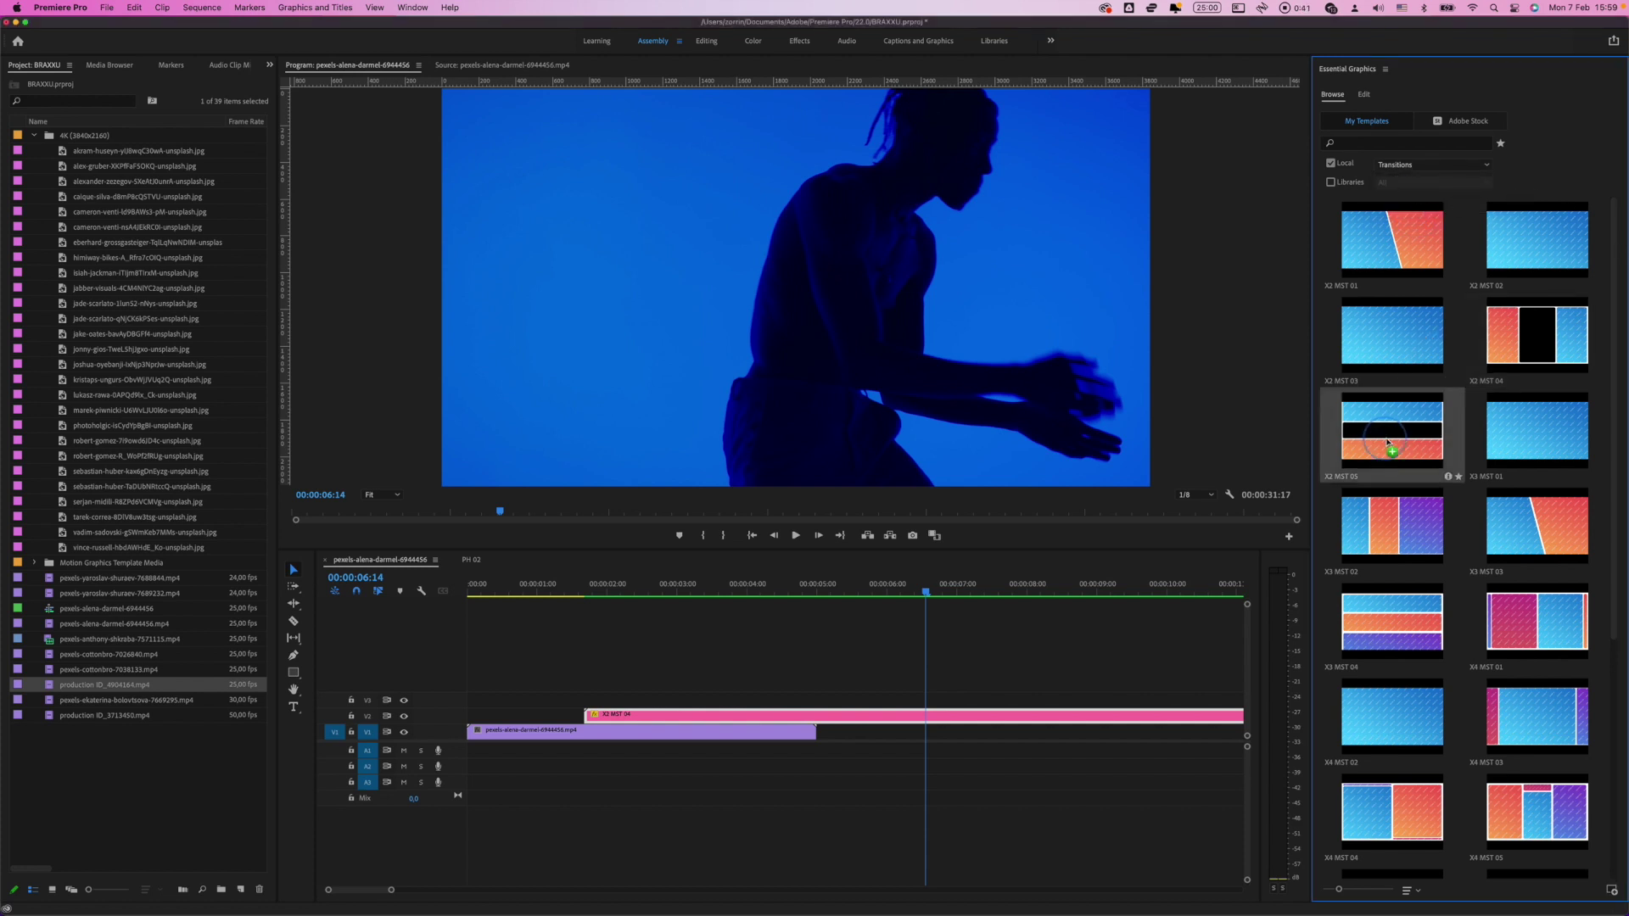
left_click_drag(1395, 434, 976, 679)
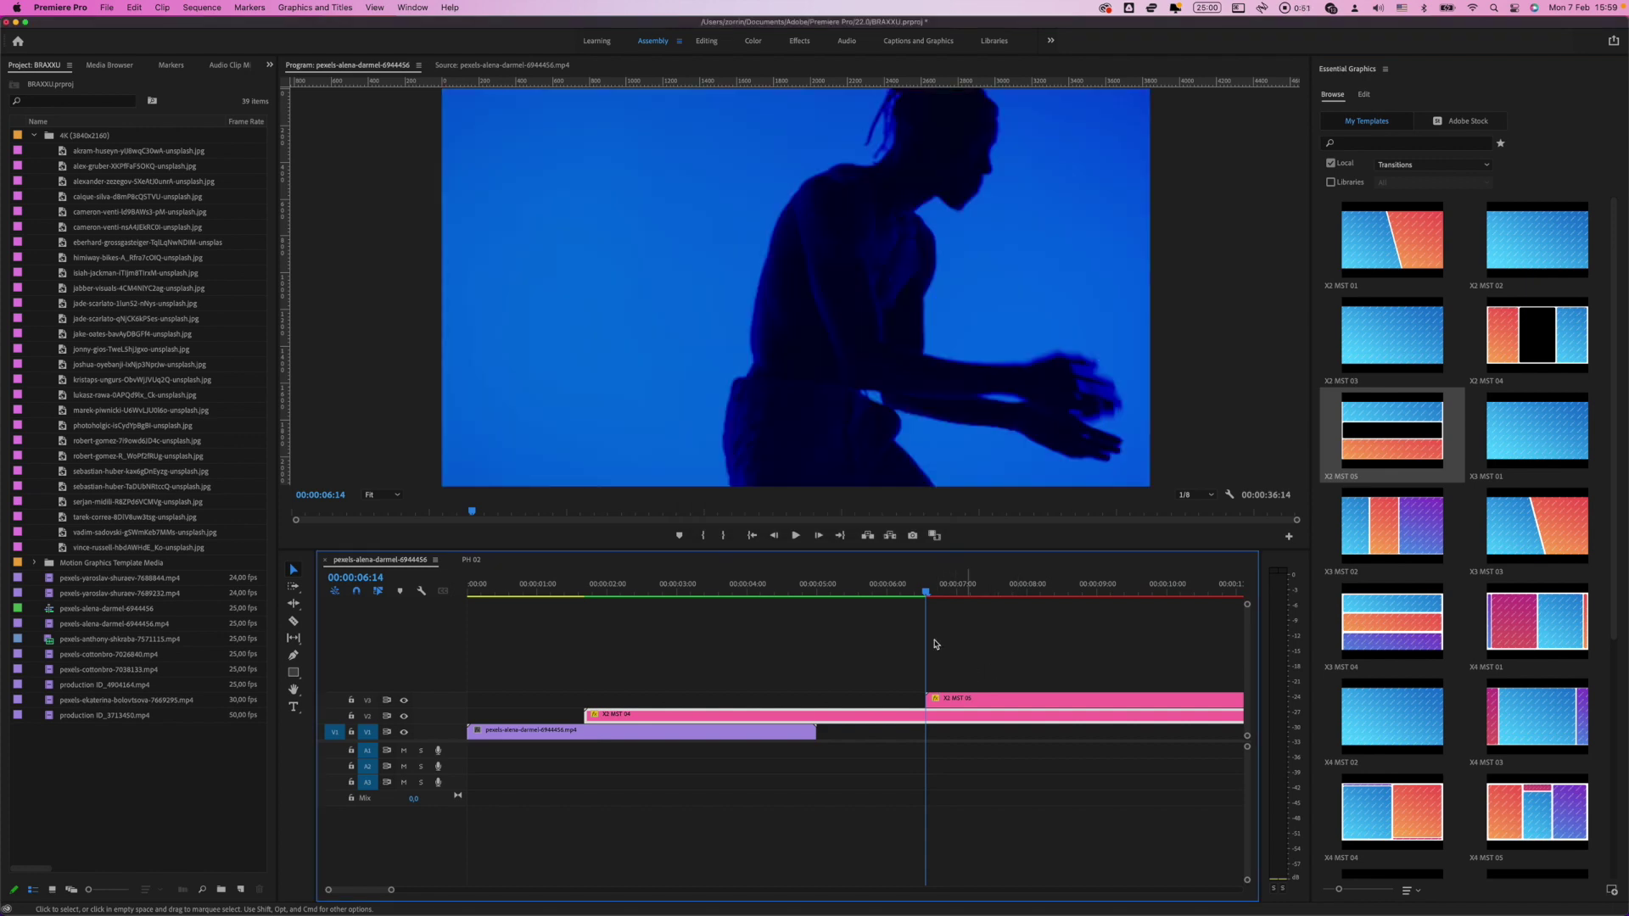
- At 00:00:08:10, fill the X2 MST 05 transition's PH 01 with the dark curly-haired portrait and PH 02 with the rocky seascape photo
left_click_drag(927, 597, 1055, 596)
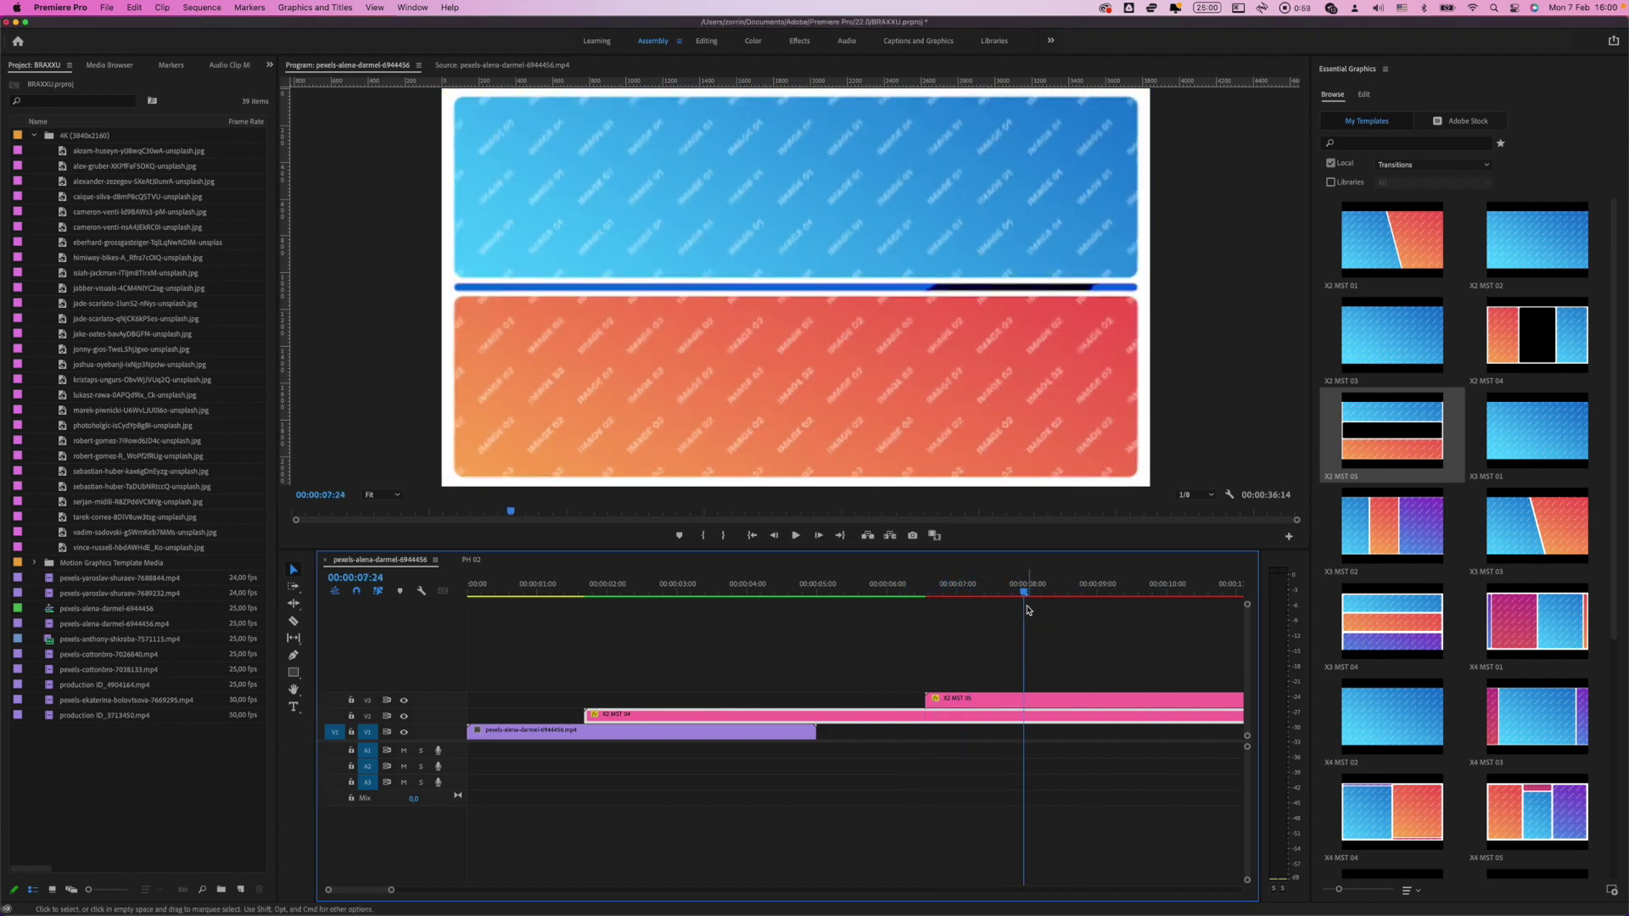
left_click(1007, 704)
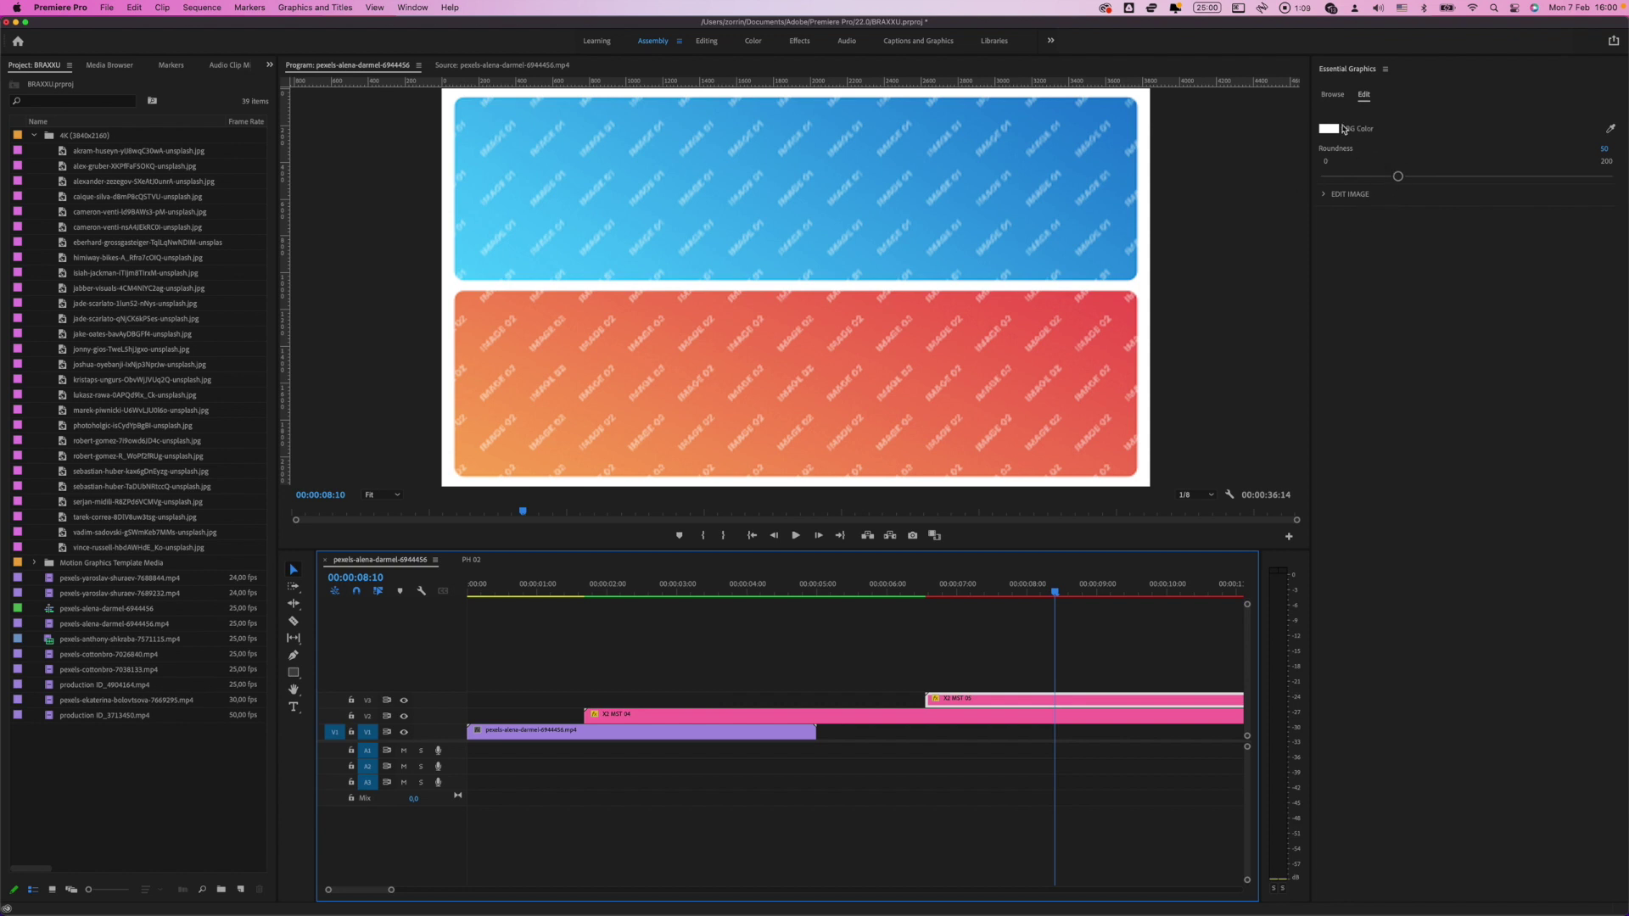
left_click(1356, 196)
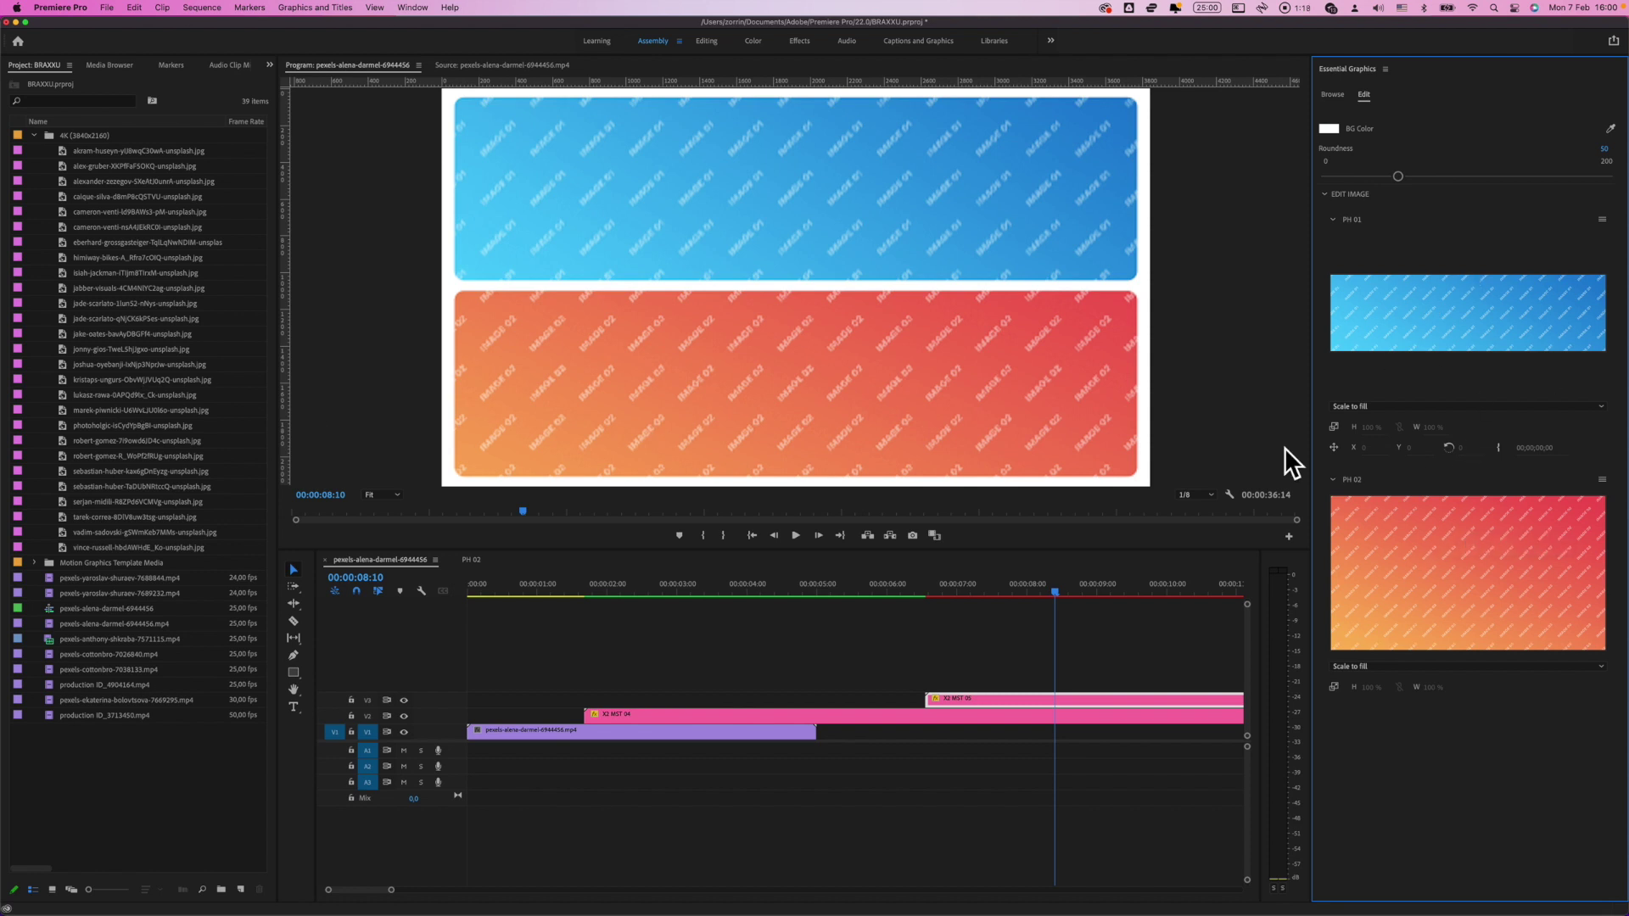
left_click_drag(105, 549, 764, 195)
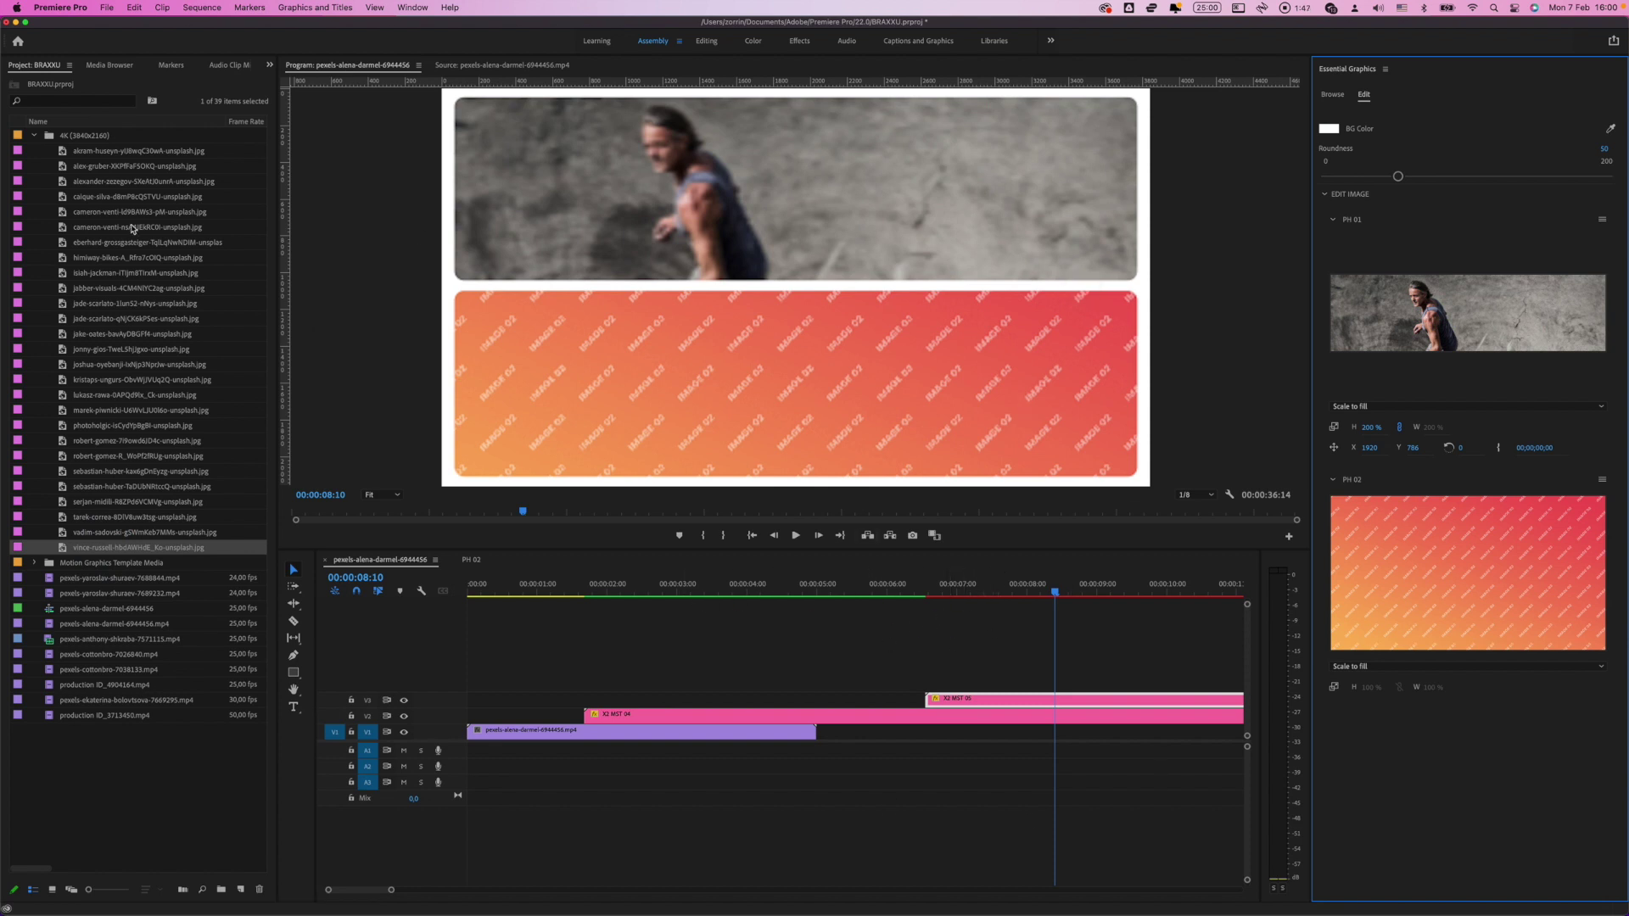
left_click(98, 137)
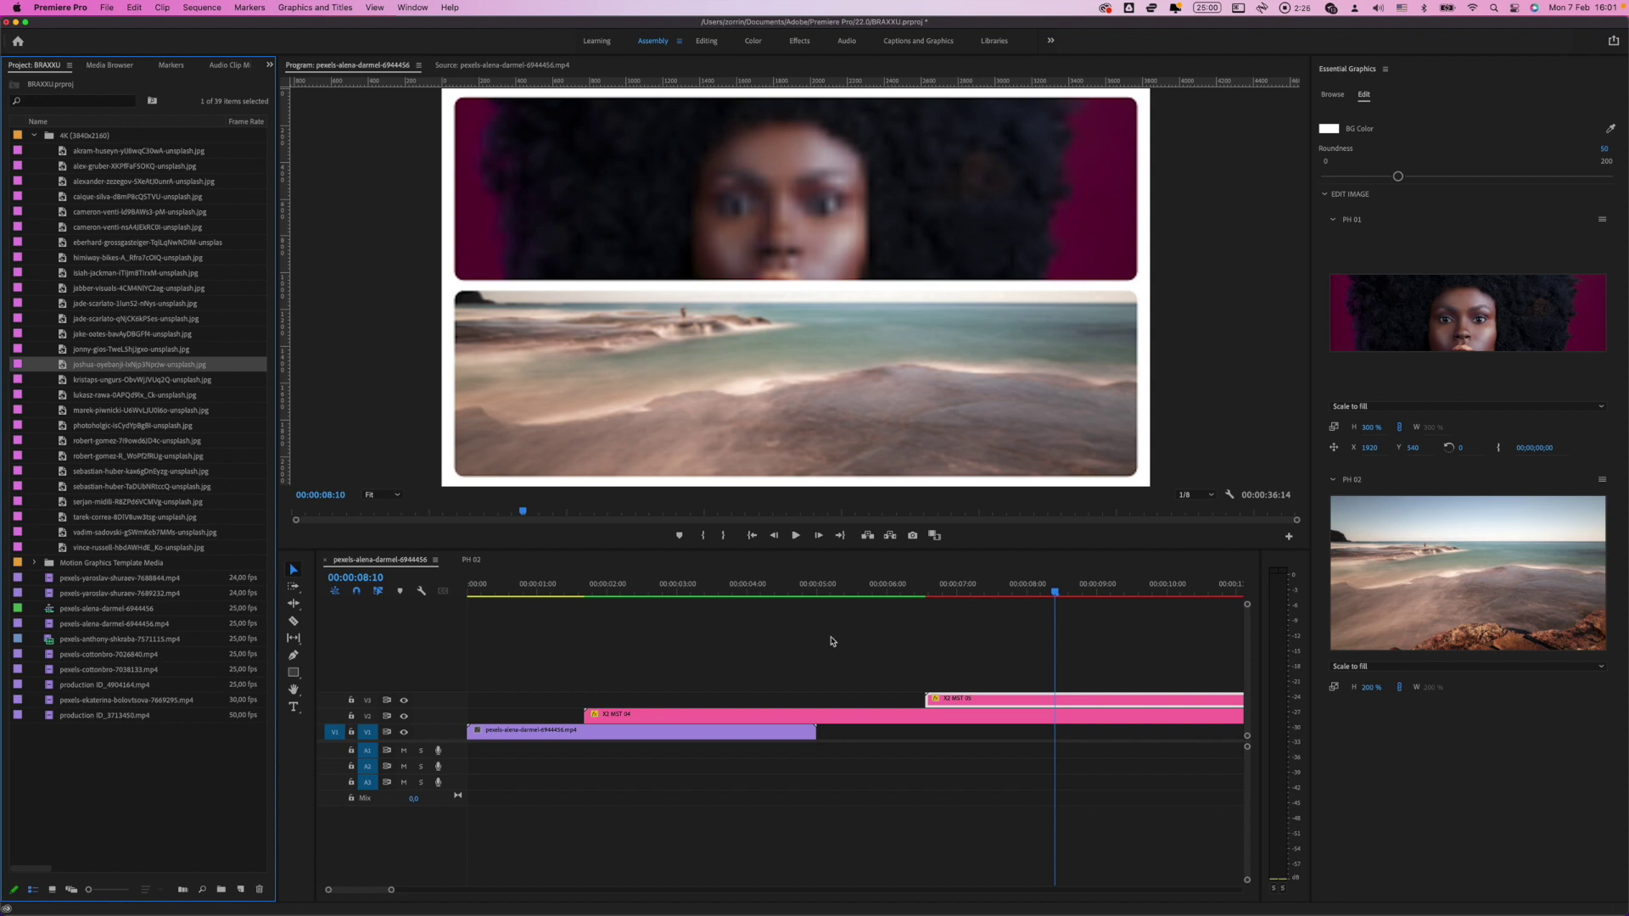
- Render the sequence previews and play back both transitions, stopping at 00:00:12:15
left_click(888, 591)
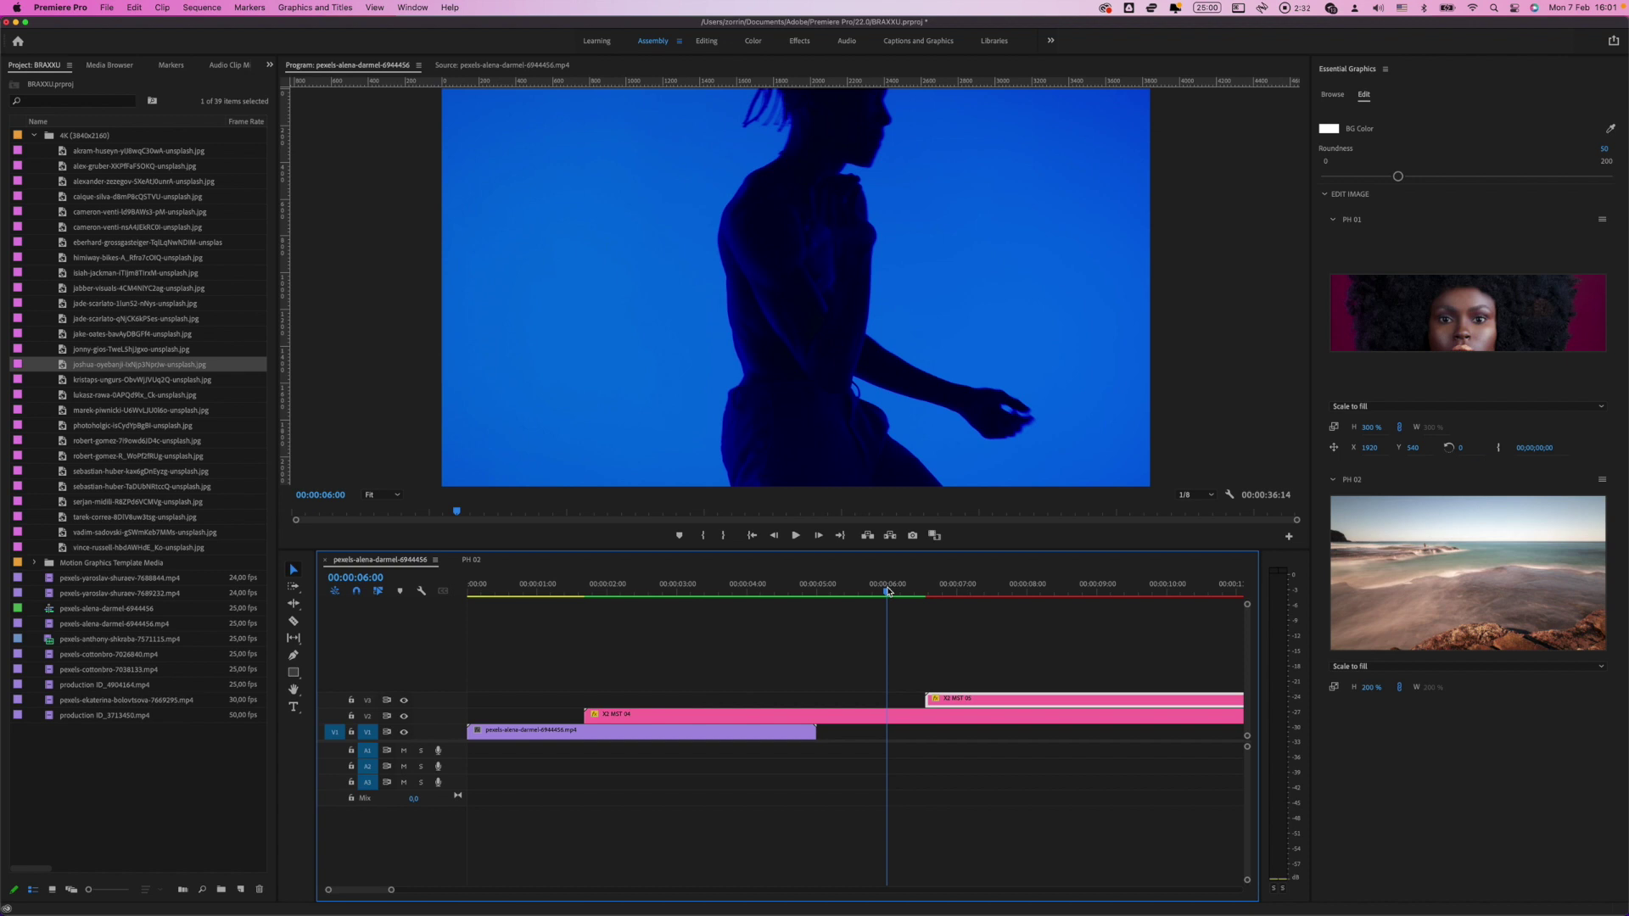
key("Return")
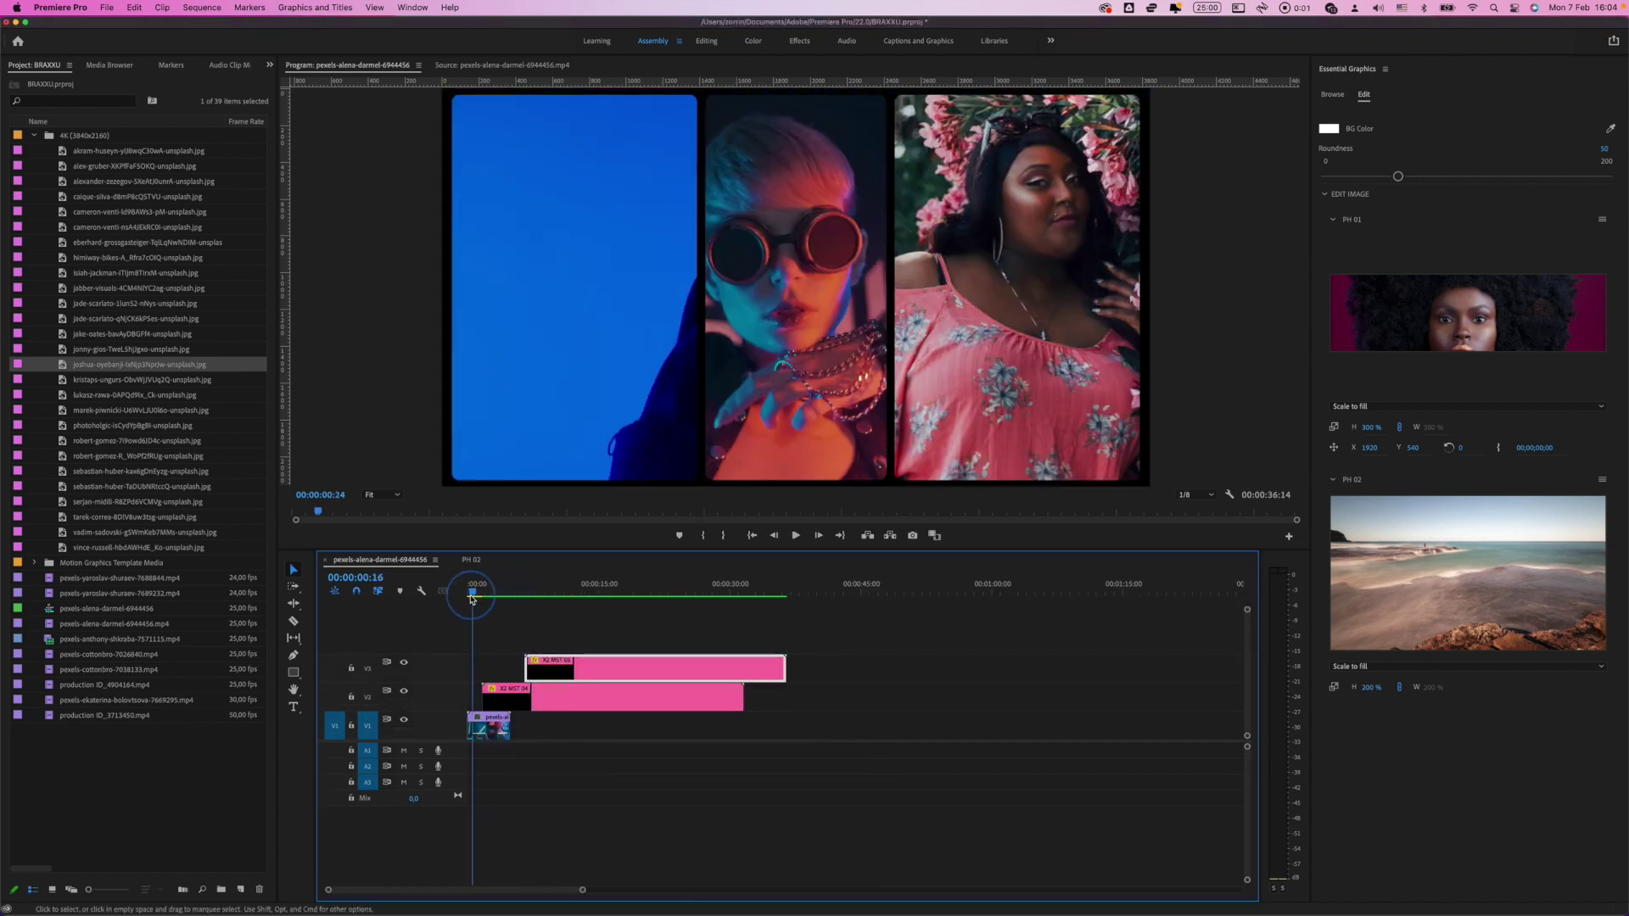
key("space")
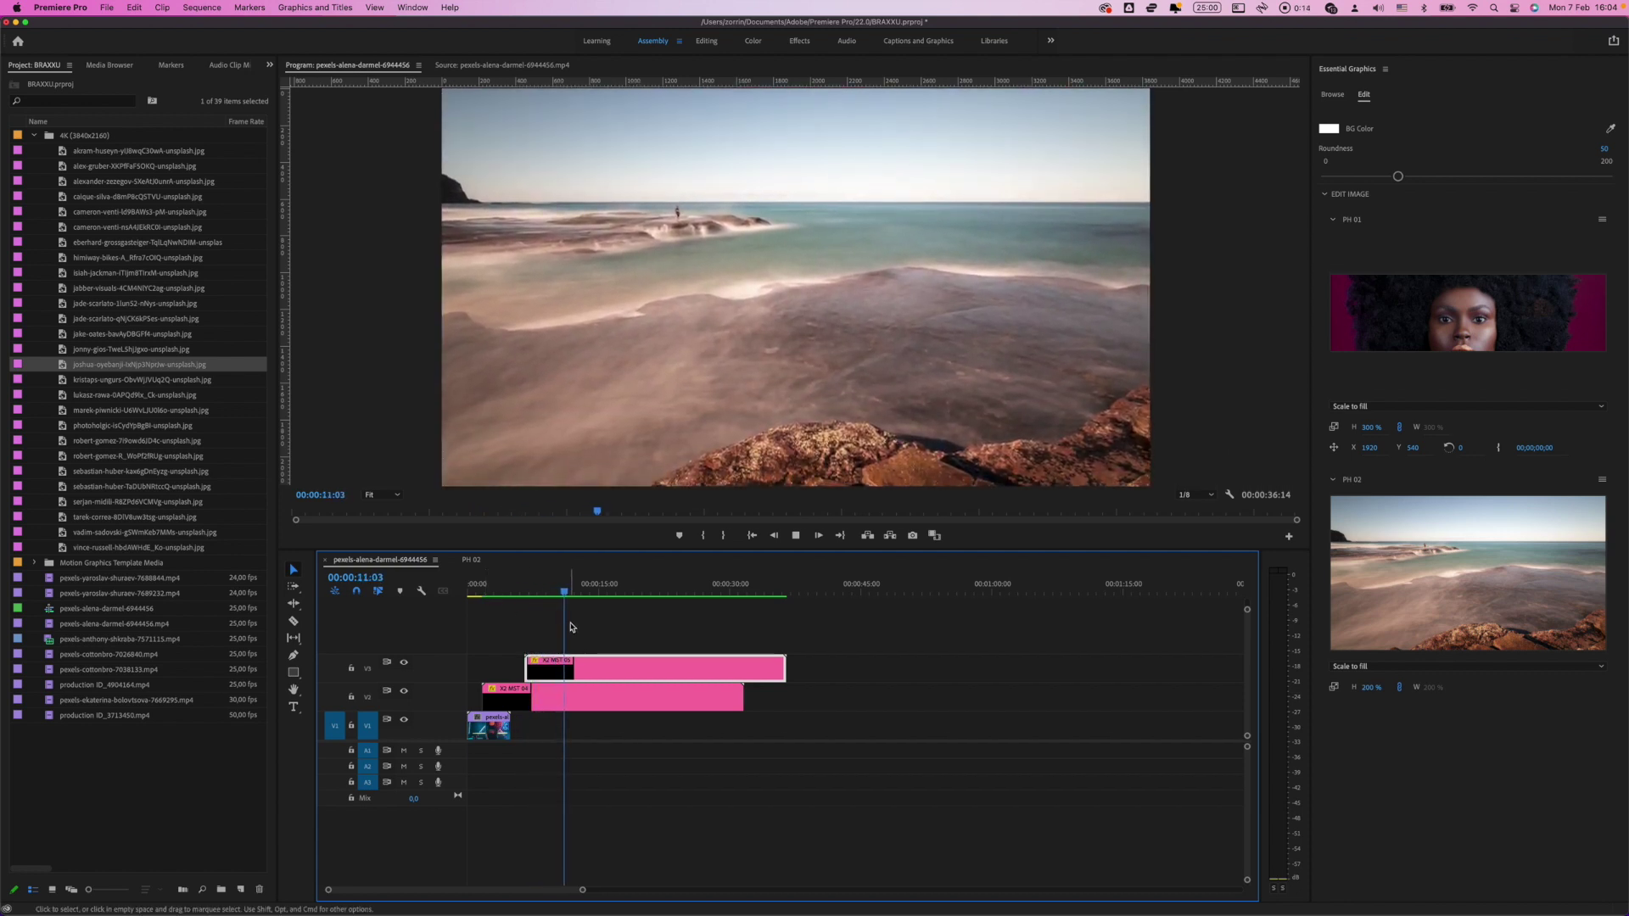
key("space")
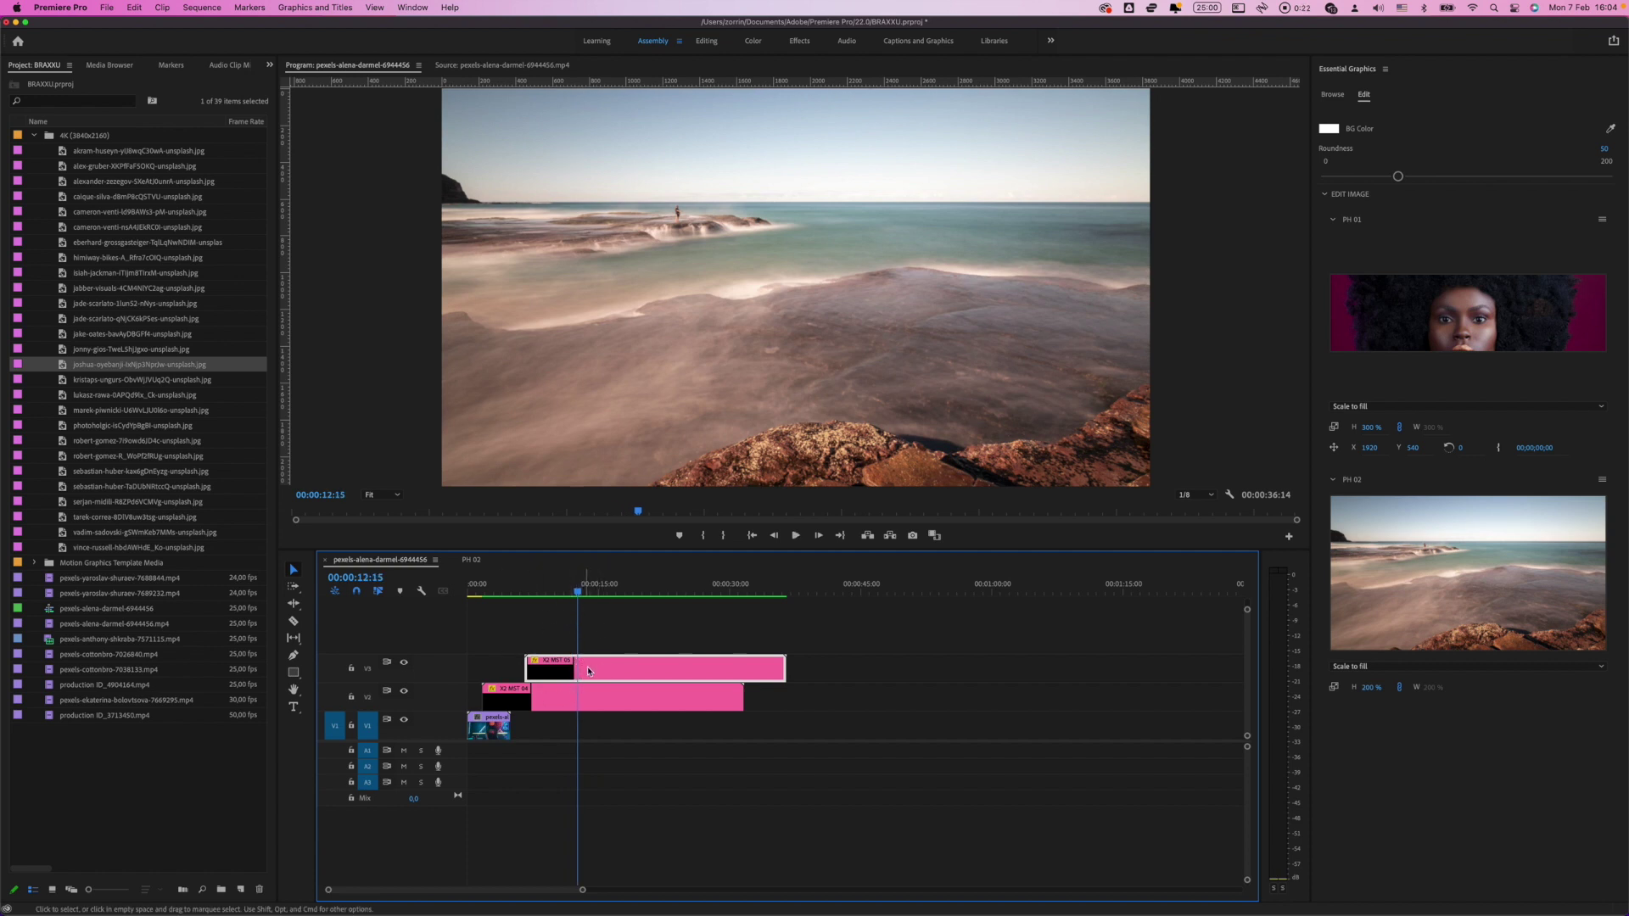
- Move the playhead back to 00:00:03:07 and play the X2 MST 04 transition again from there
left_click(487, 596)
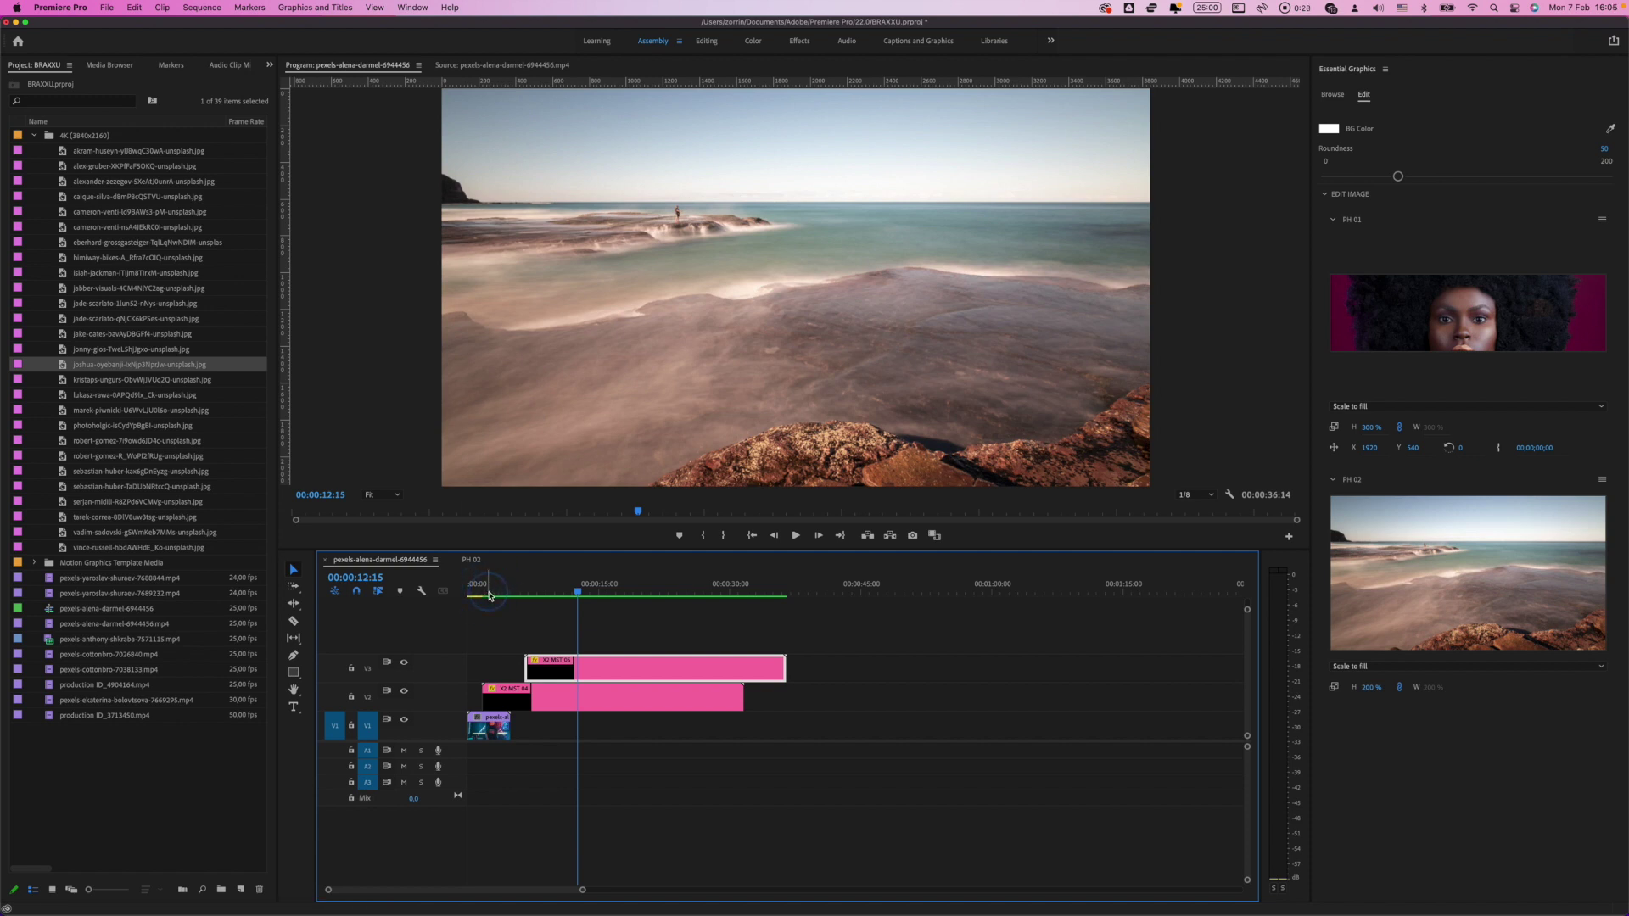
left_click(497, 585)
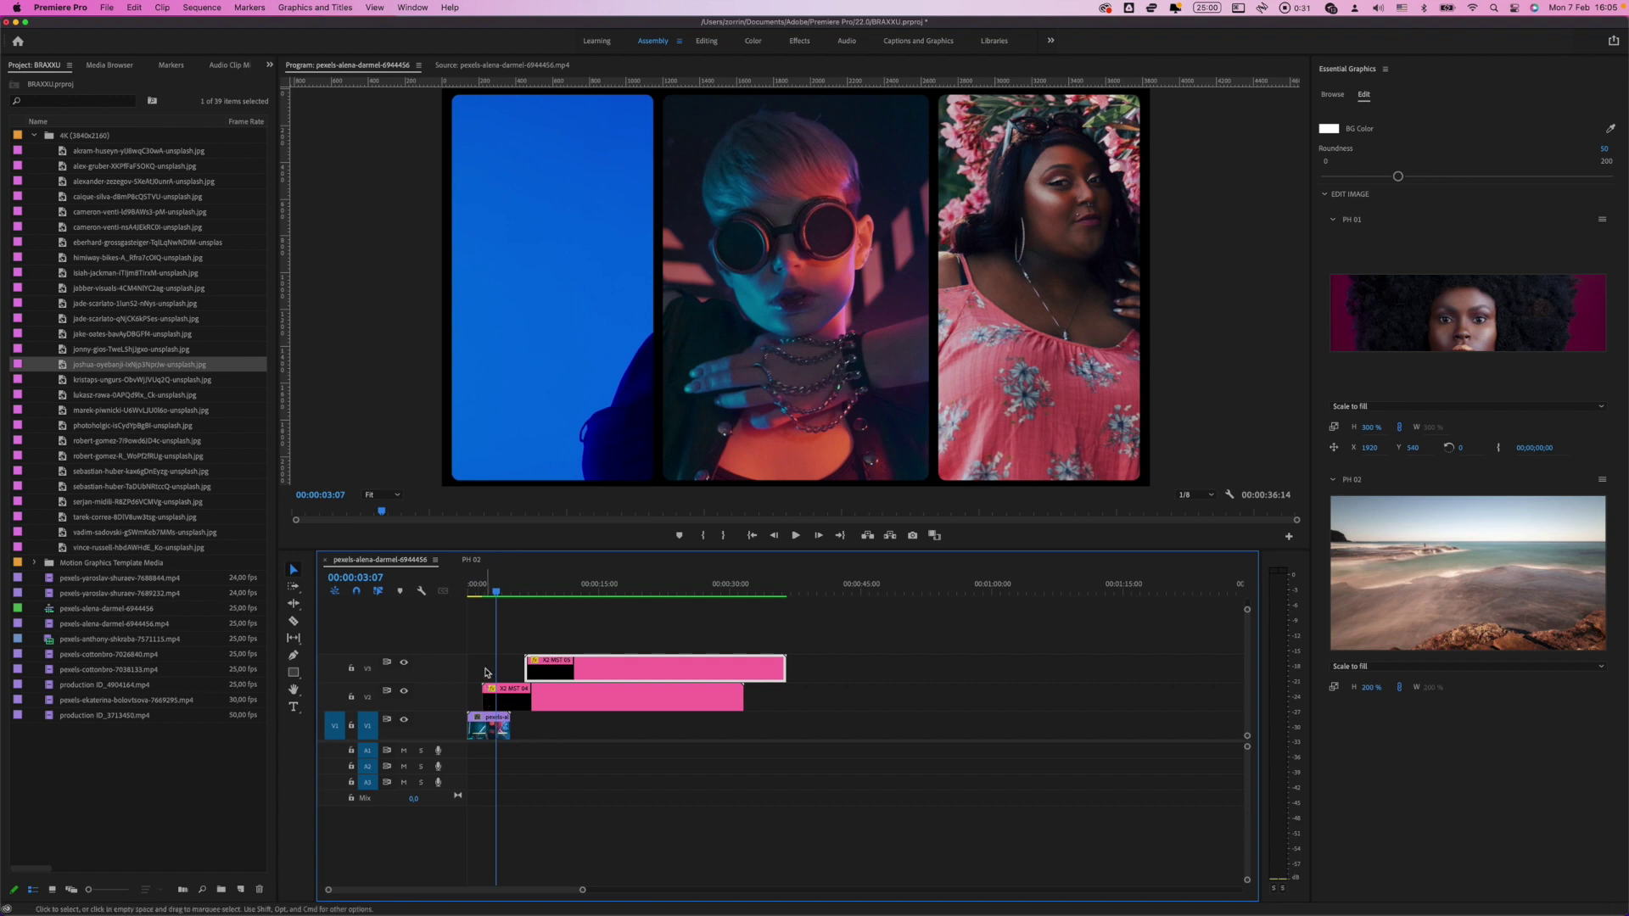
key("space")
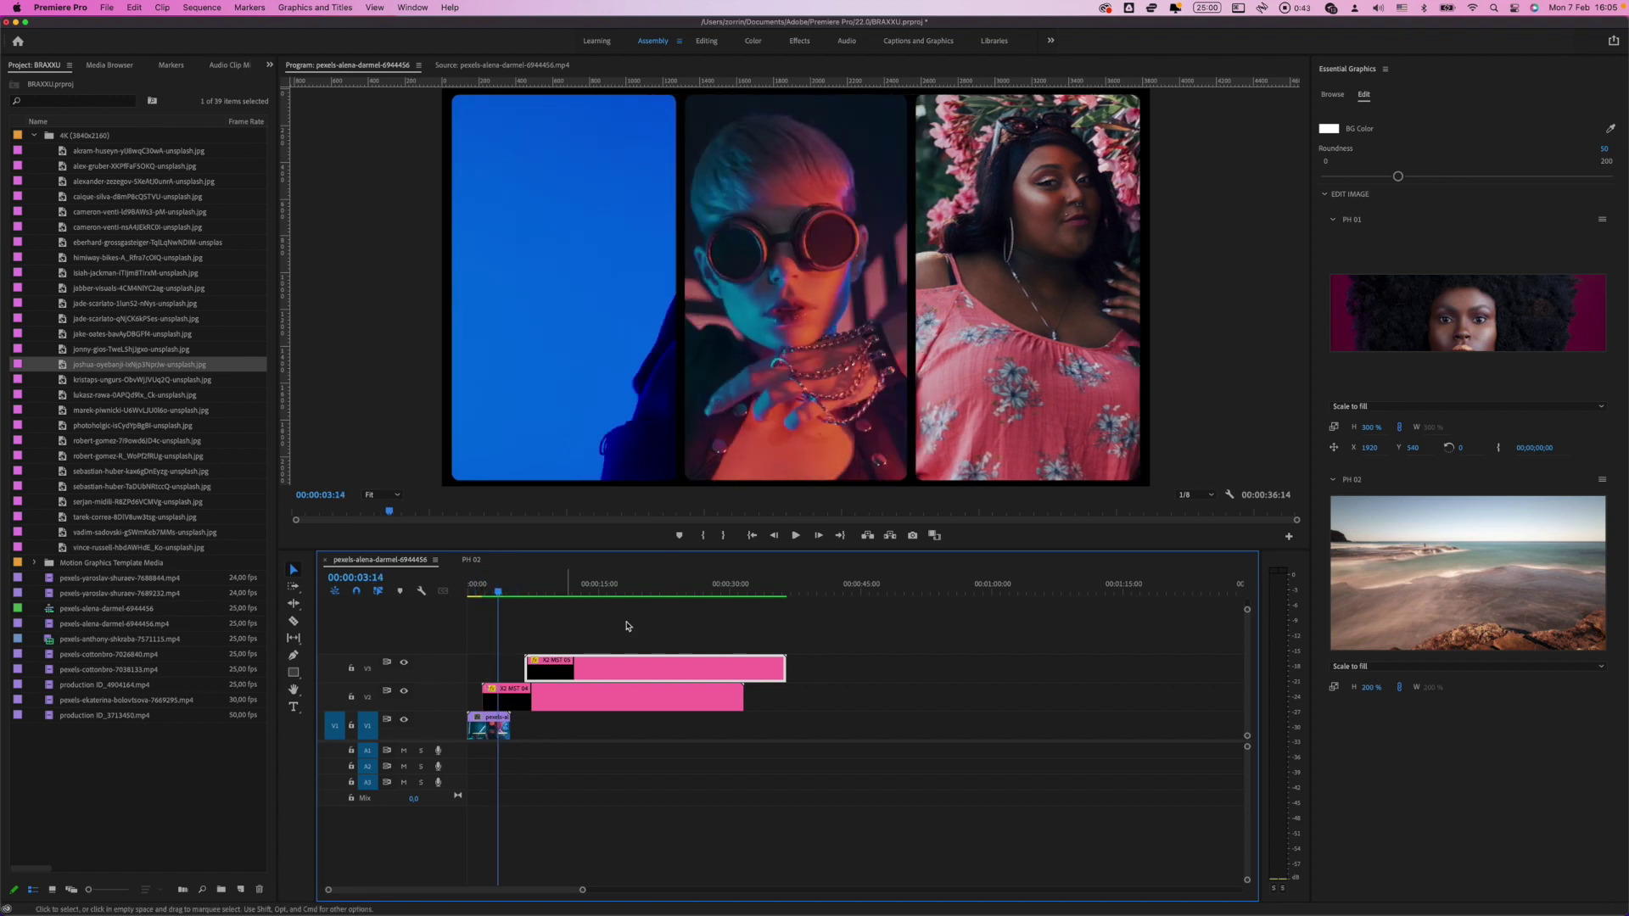